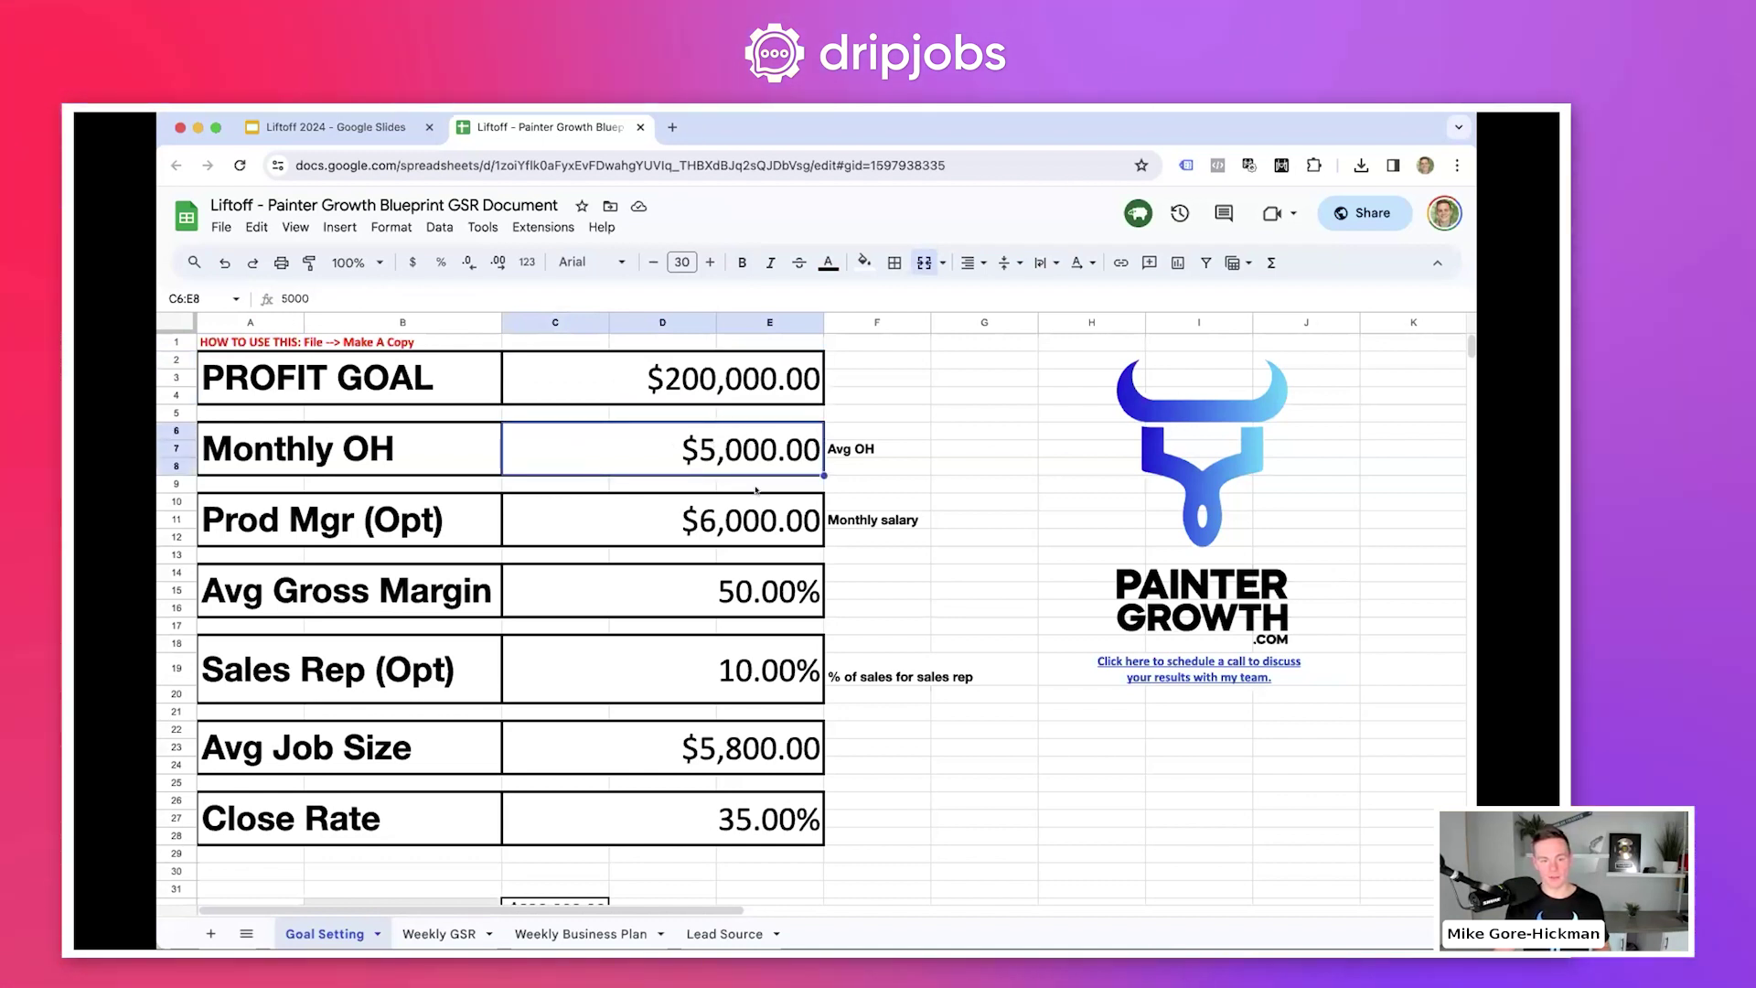
- Clear the Sales Rep (Opt) percentage in the Goal Setting sheet
click(715, 518)
click(789, 596)
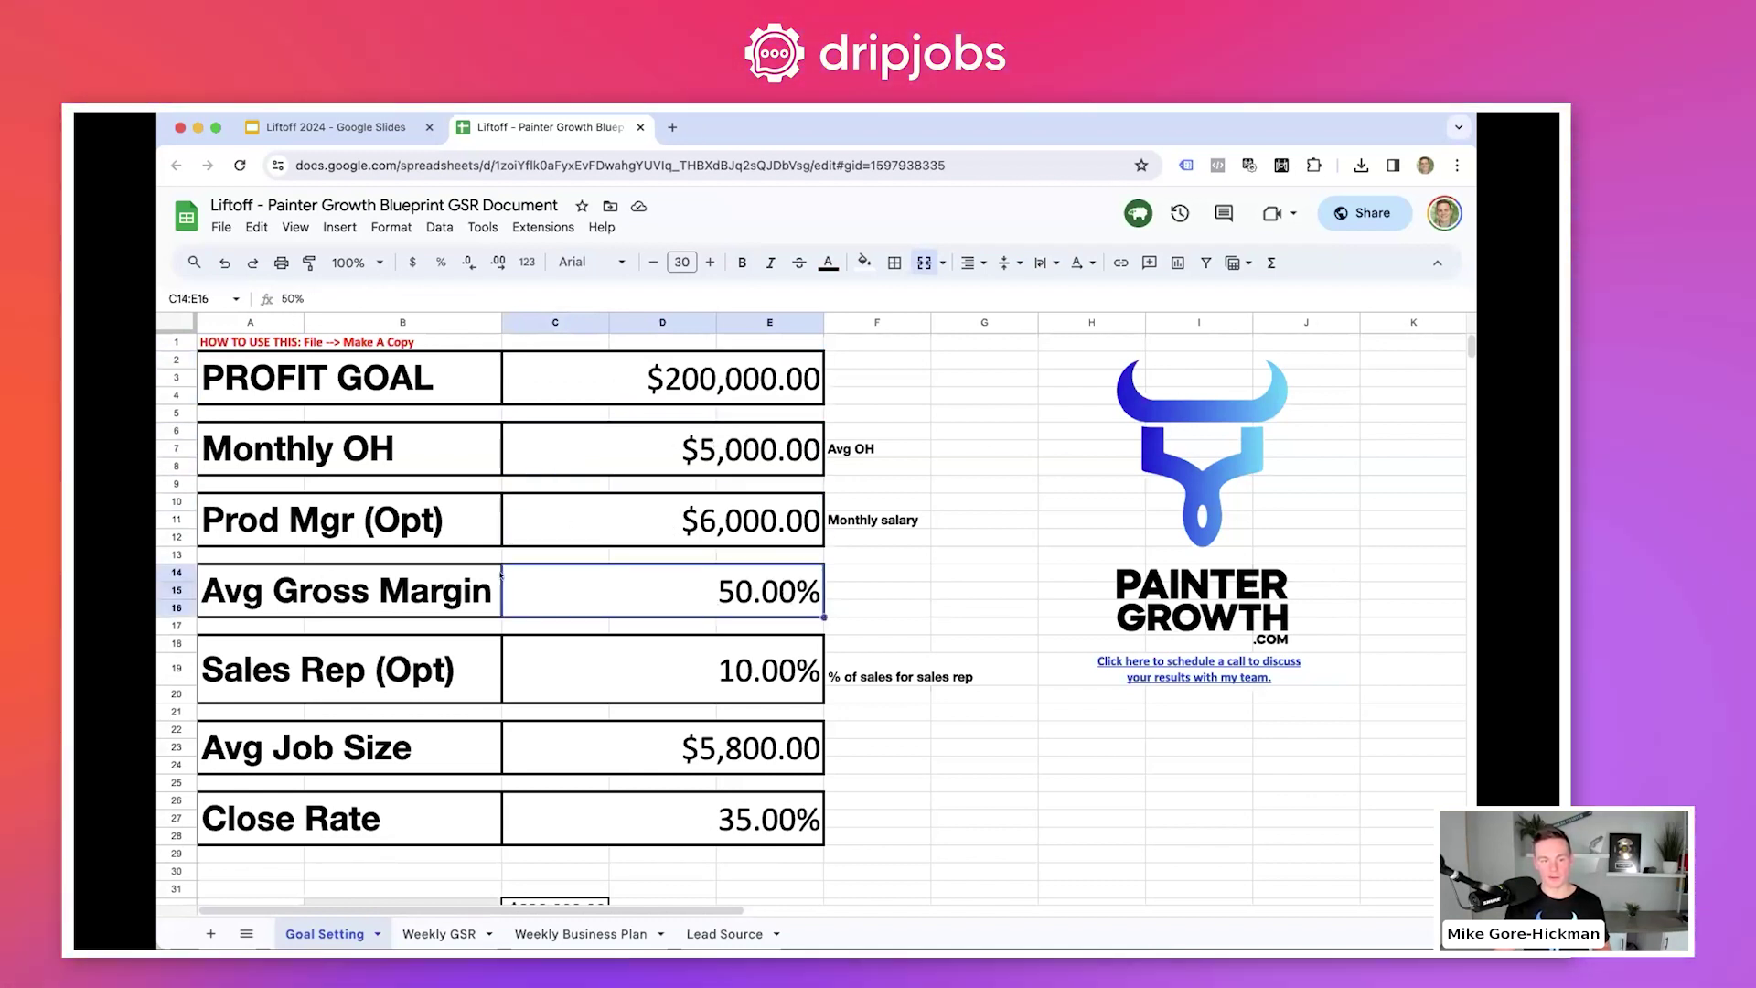
scroll(695, 595, down, 2)
click(576, 602)
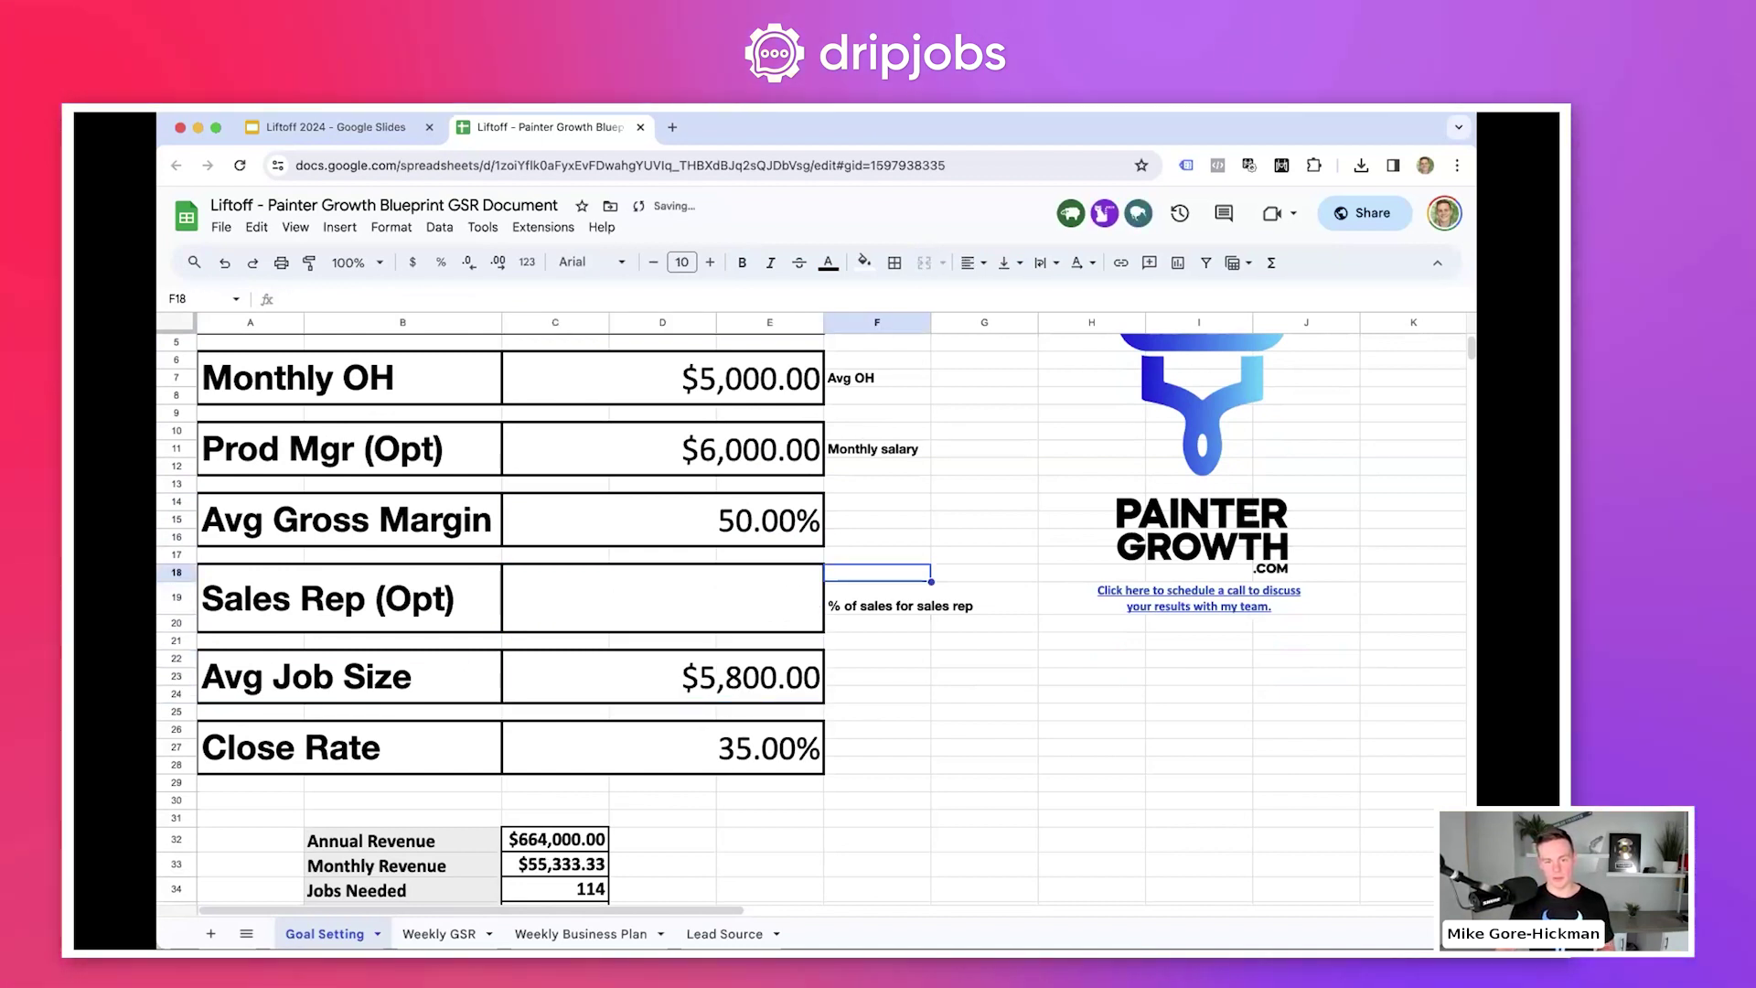
- Review the Prod Mgr, Avg Job Size and Close Rate inputs along with the calculated results table below them
click(734, 448)
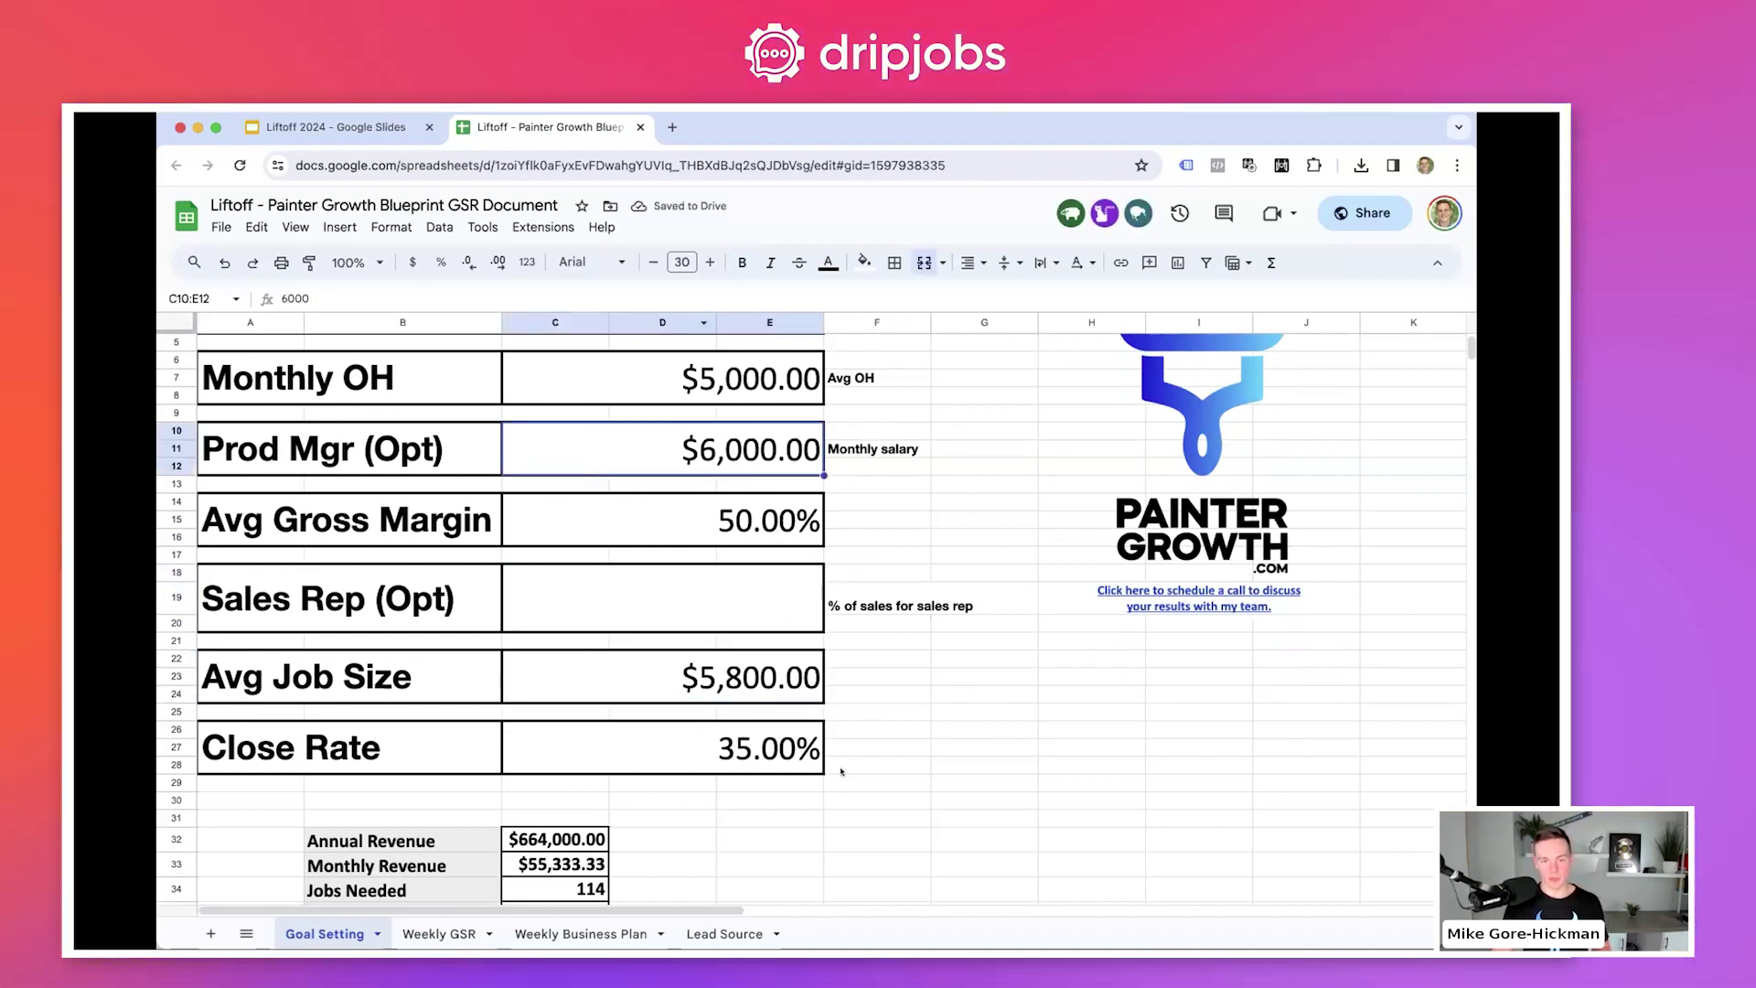
scroll(858, 776, down, 2)
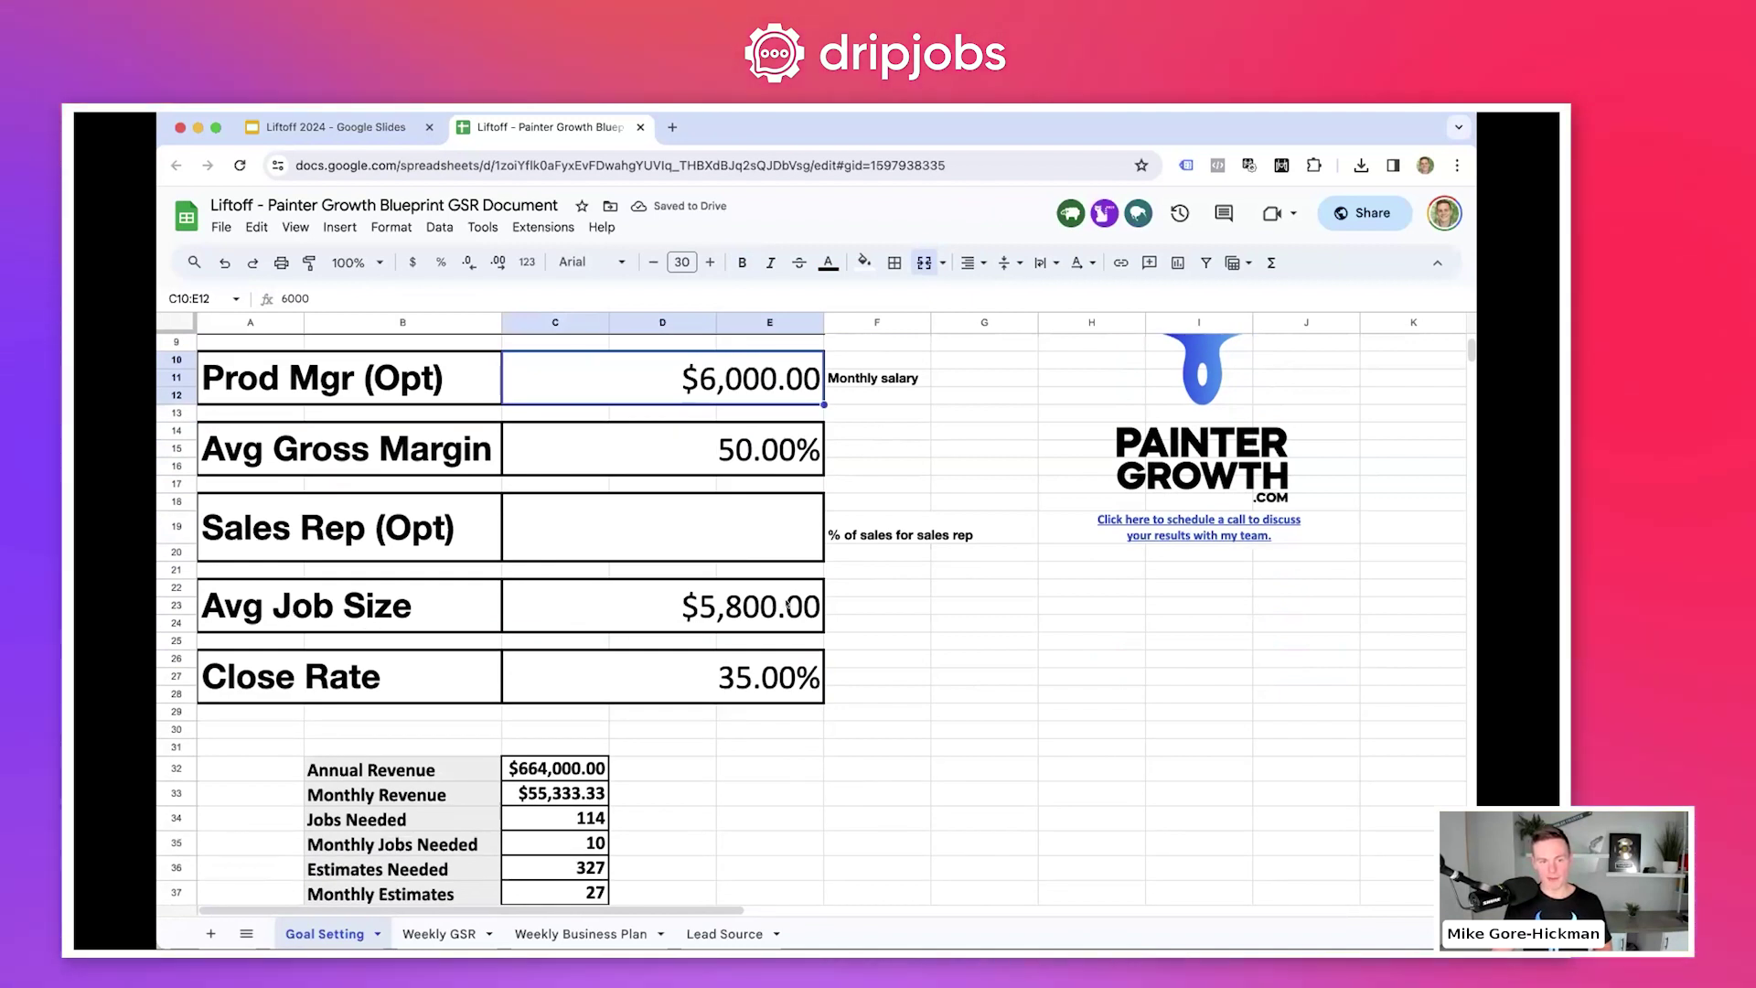
click(642, 614)
scroll(825, 611, down, 1)
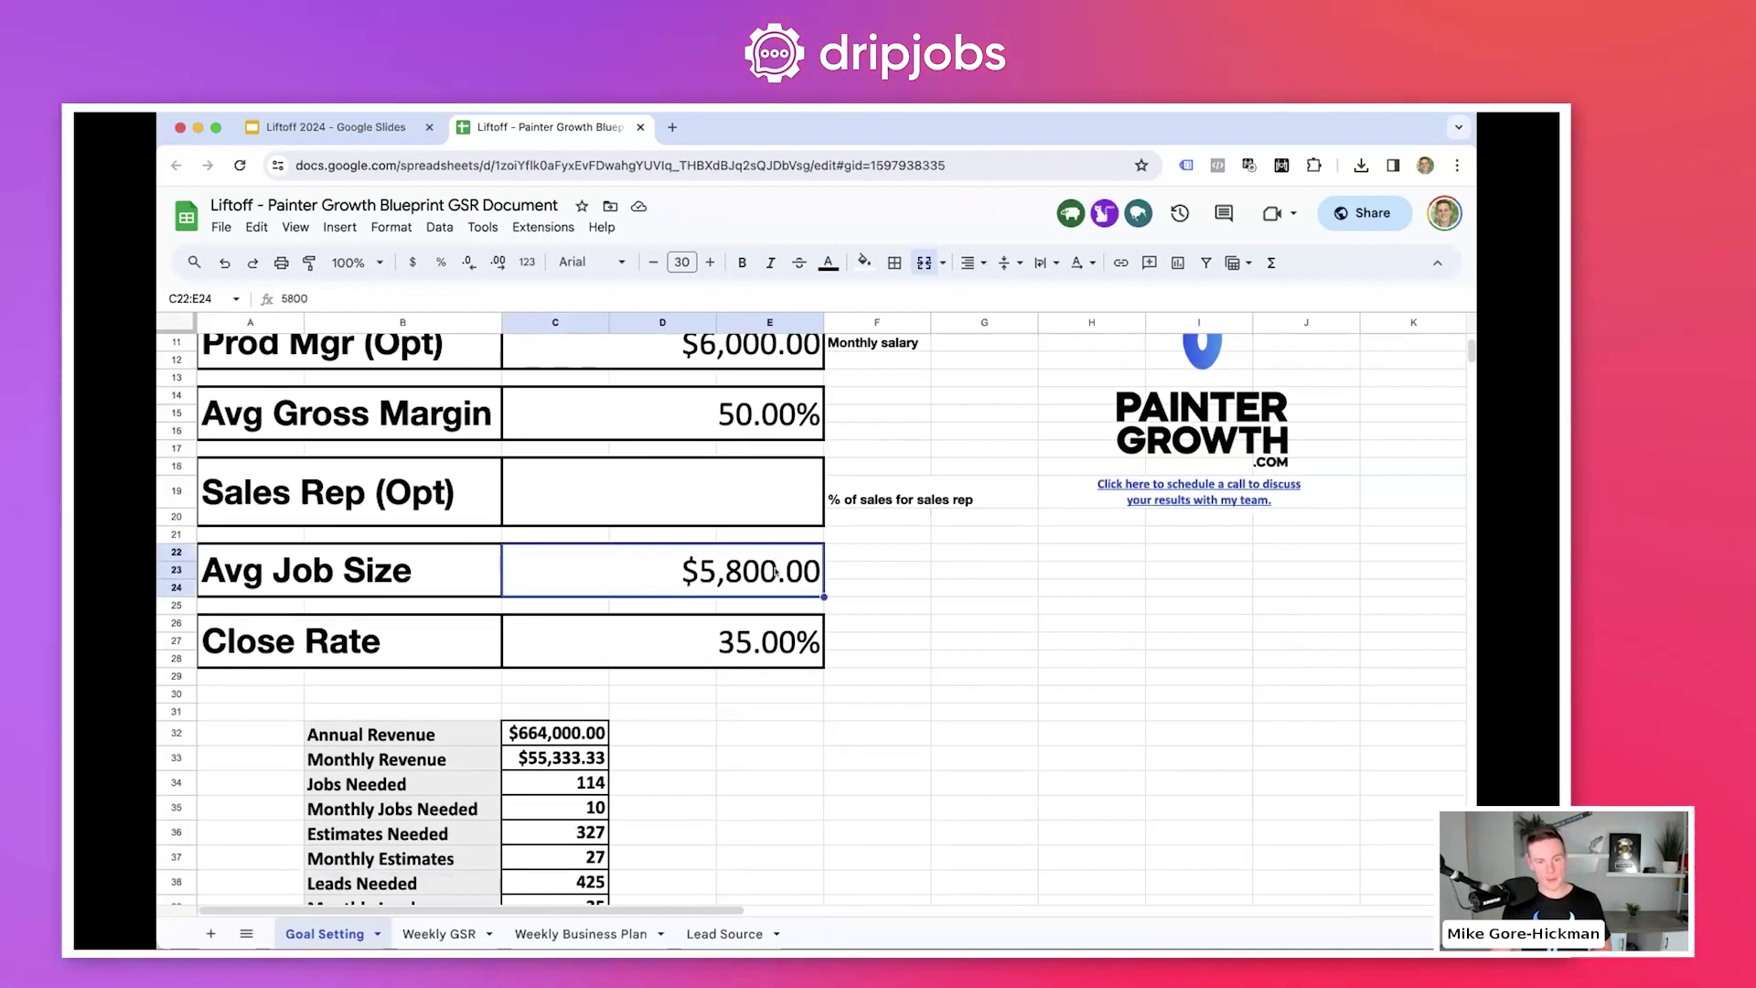
click(785, 640)
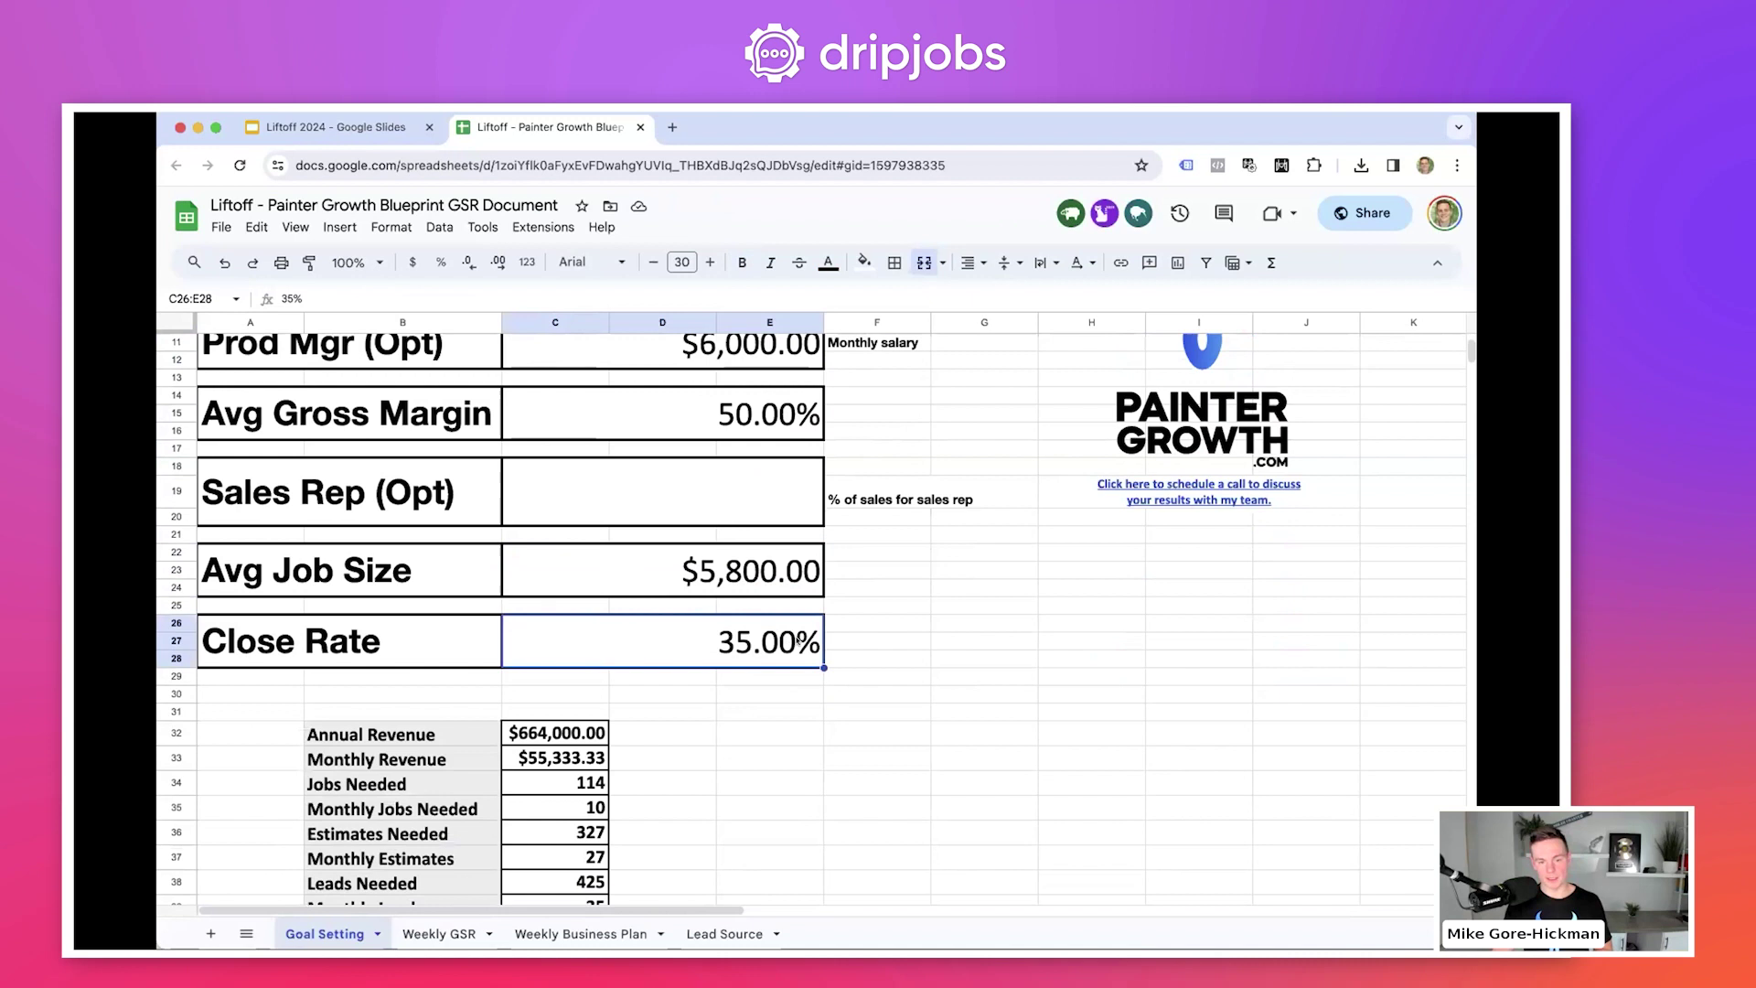
scroll(791, 641, down, 4)
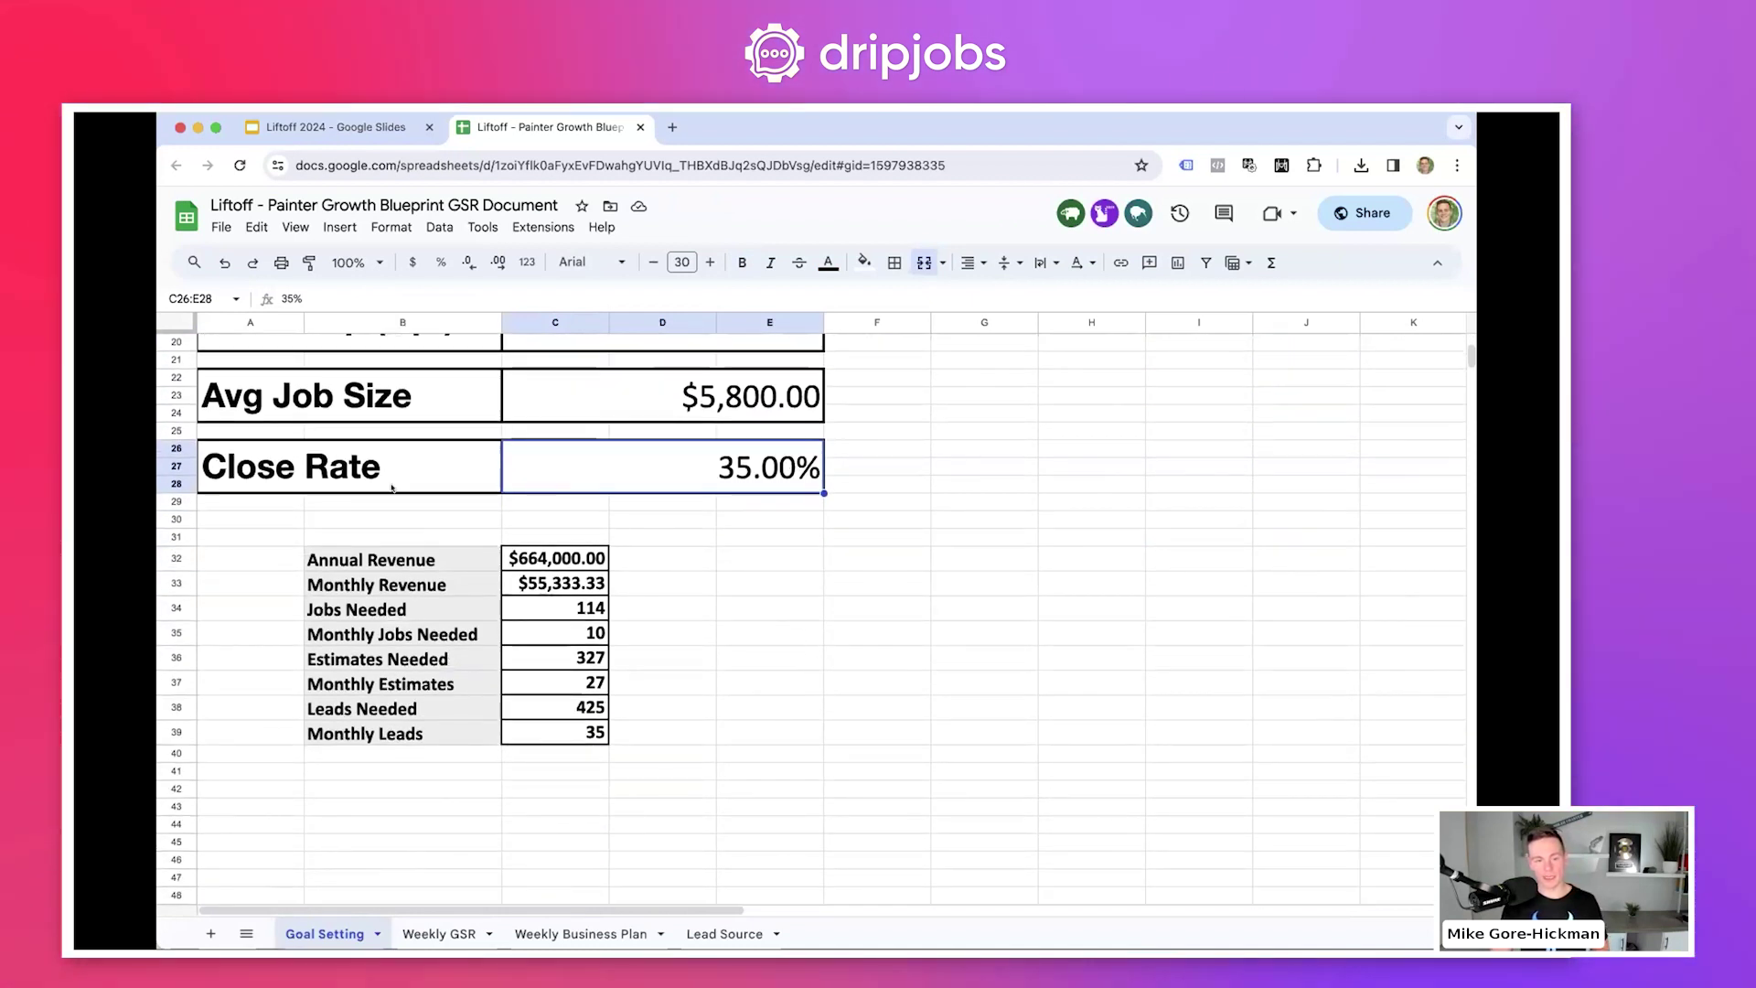
scroll(675, 687, up, 5)
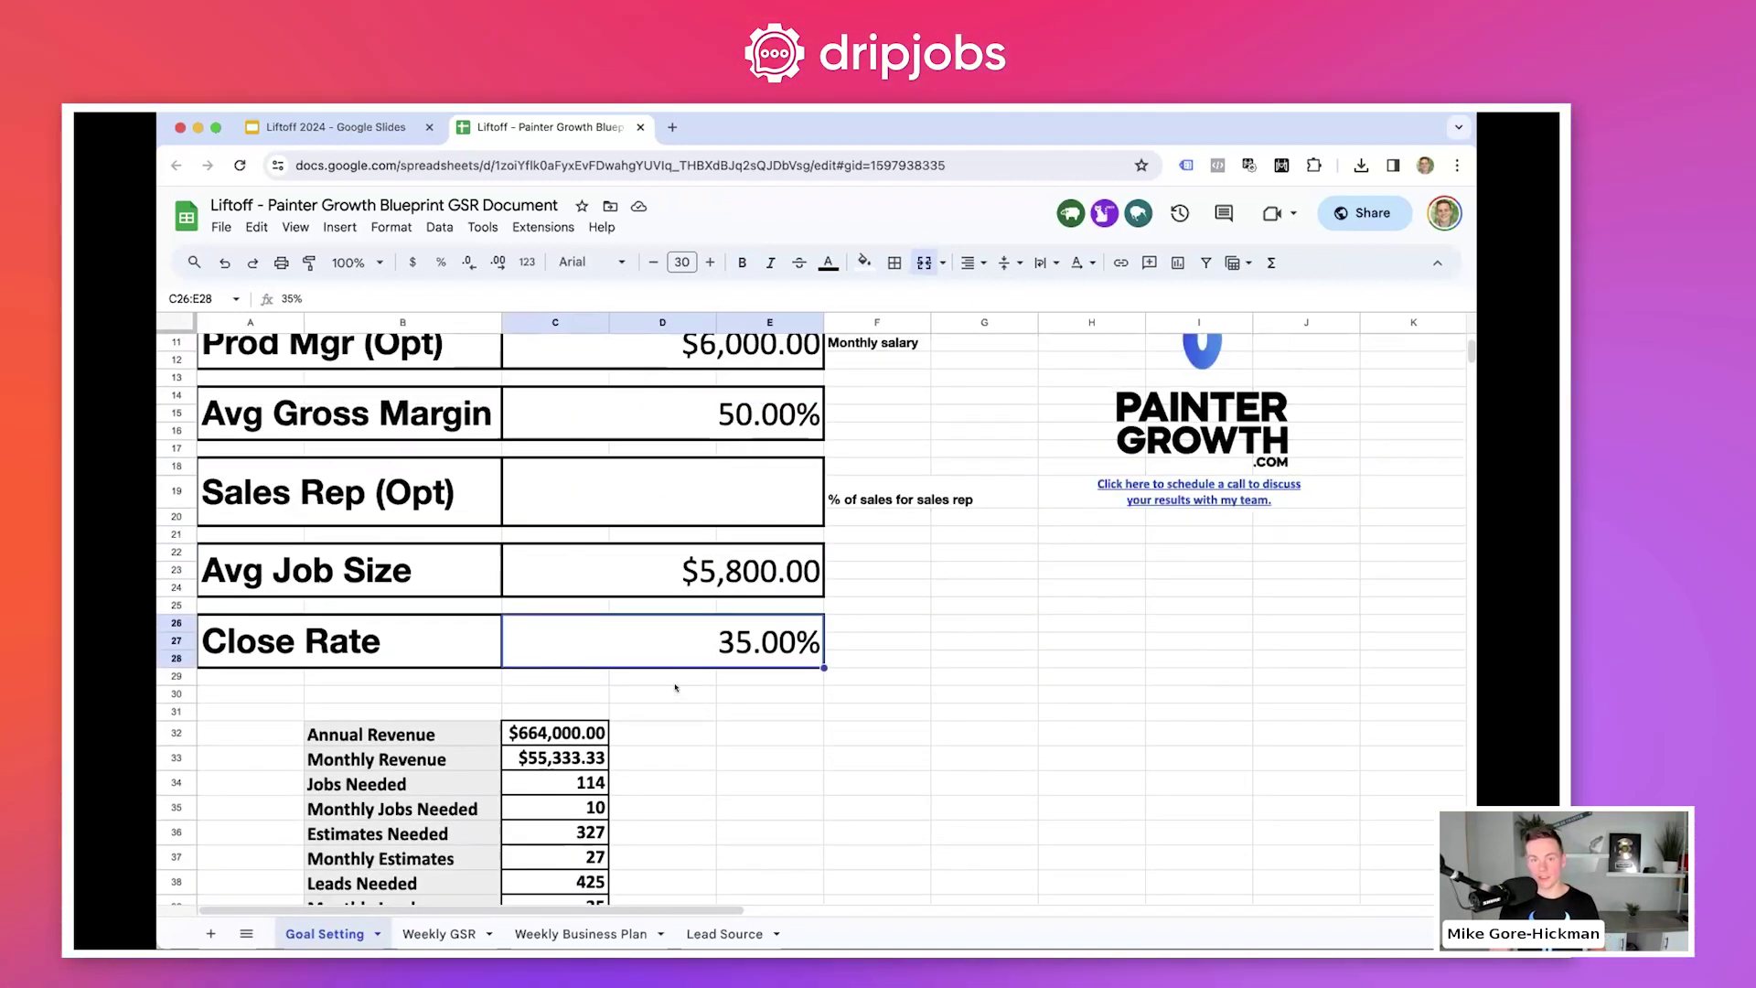
- Highlight the results table from Annual Revenue to Monthly Leads and compare it with the goal inputs above
click(216, 224)
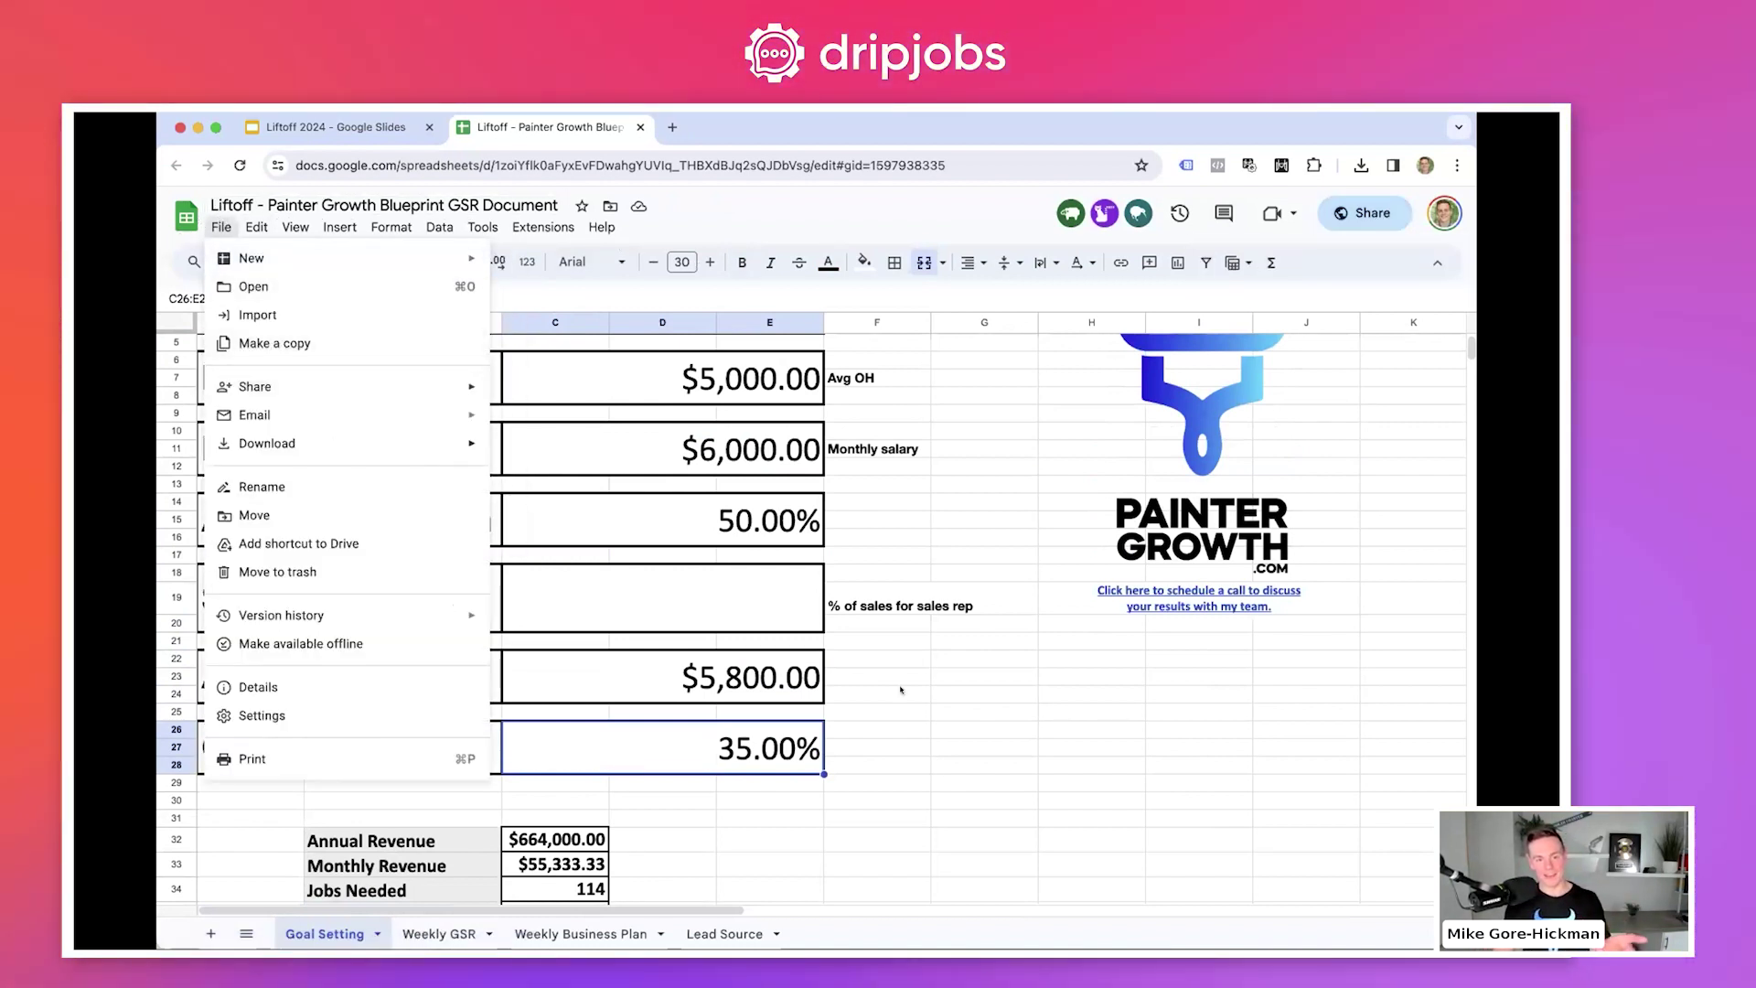
click(953, 711)
scroll(953, 710, down, 3)
scroll(954, 711, down, 4)
drag(329, 488, 600, 666)
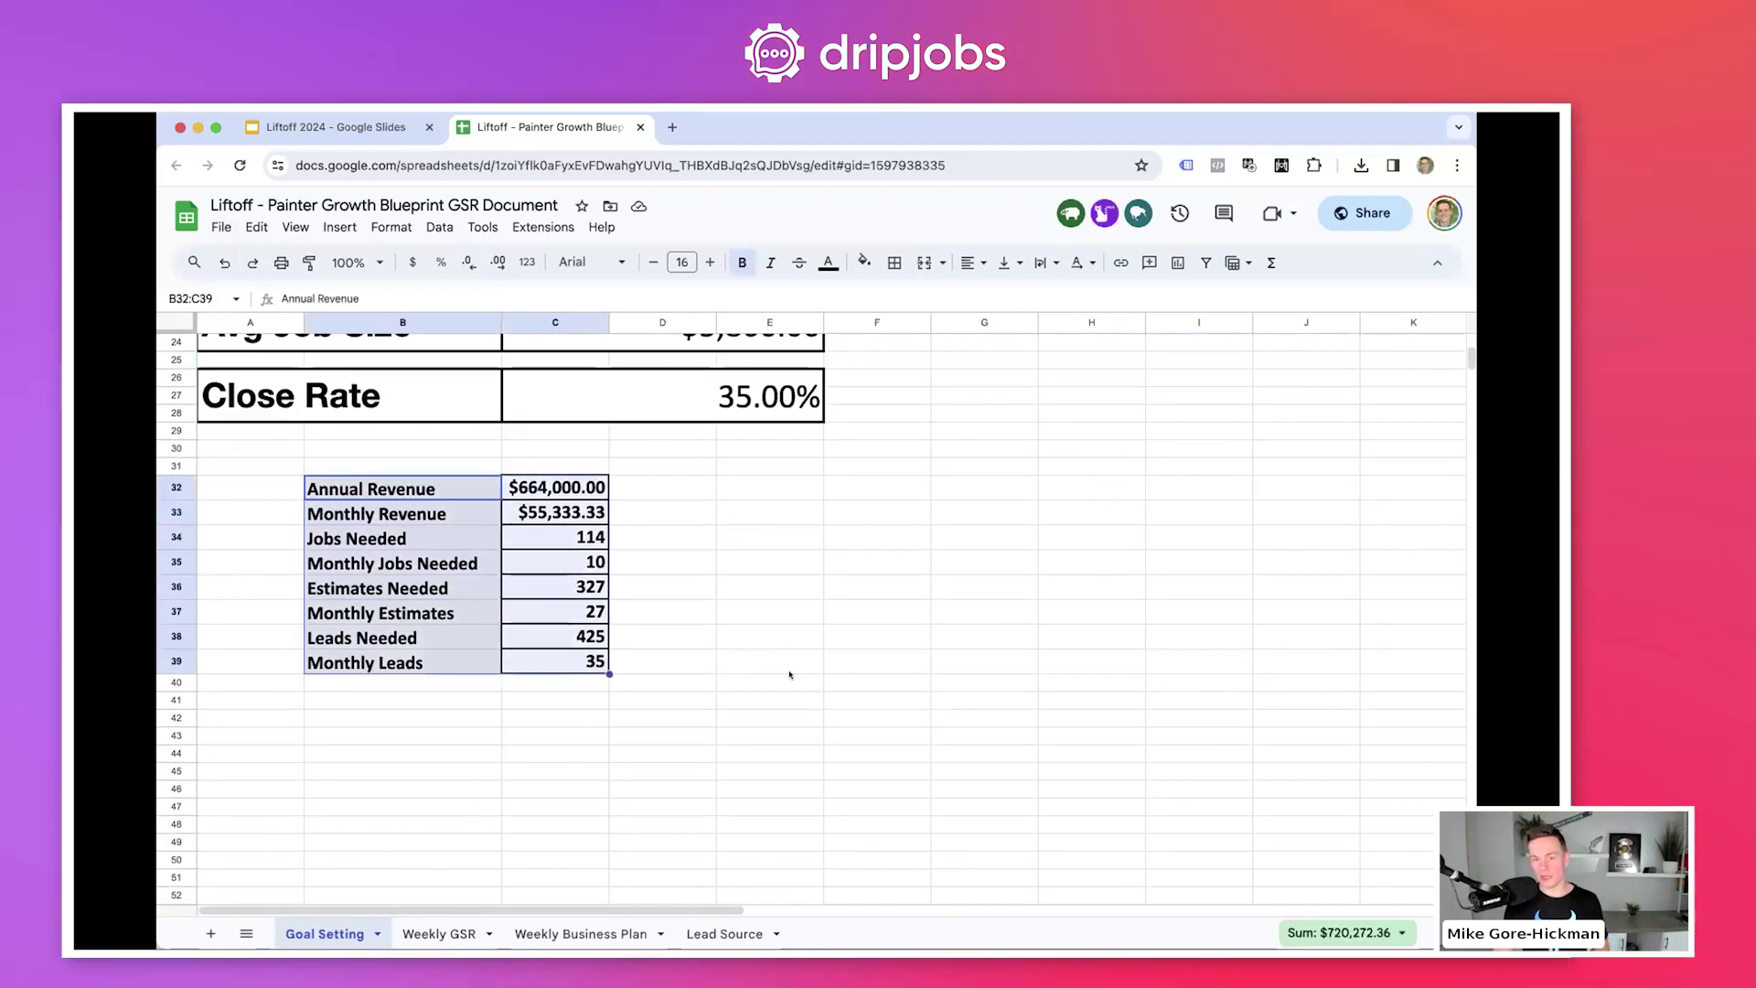
scroll(654, 612, up, 8)
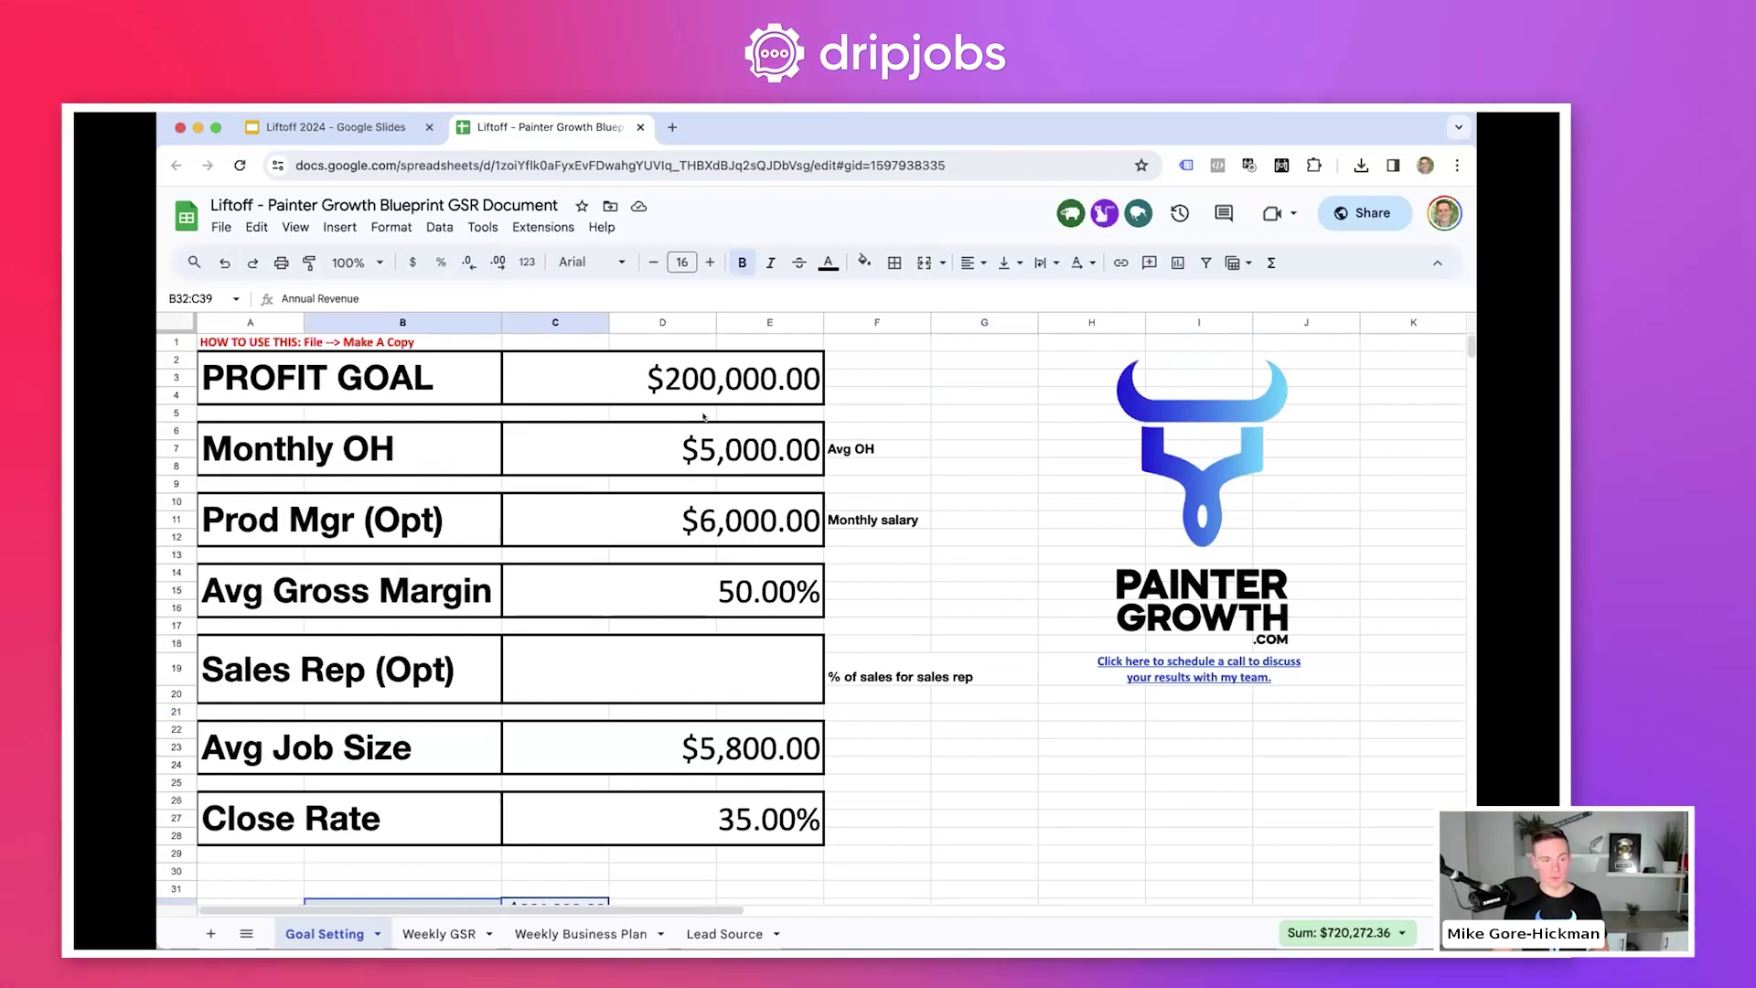
scroll(917, 798, down, 10)
scroll(917, 799, up, 3)
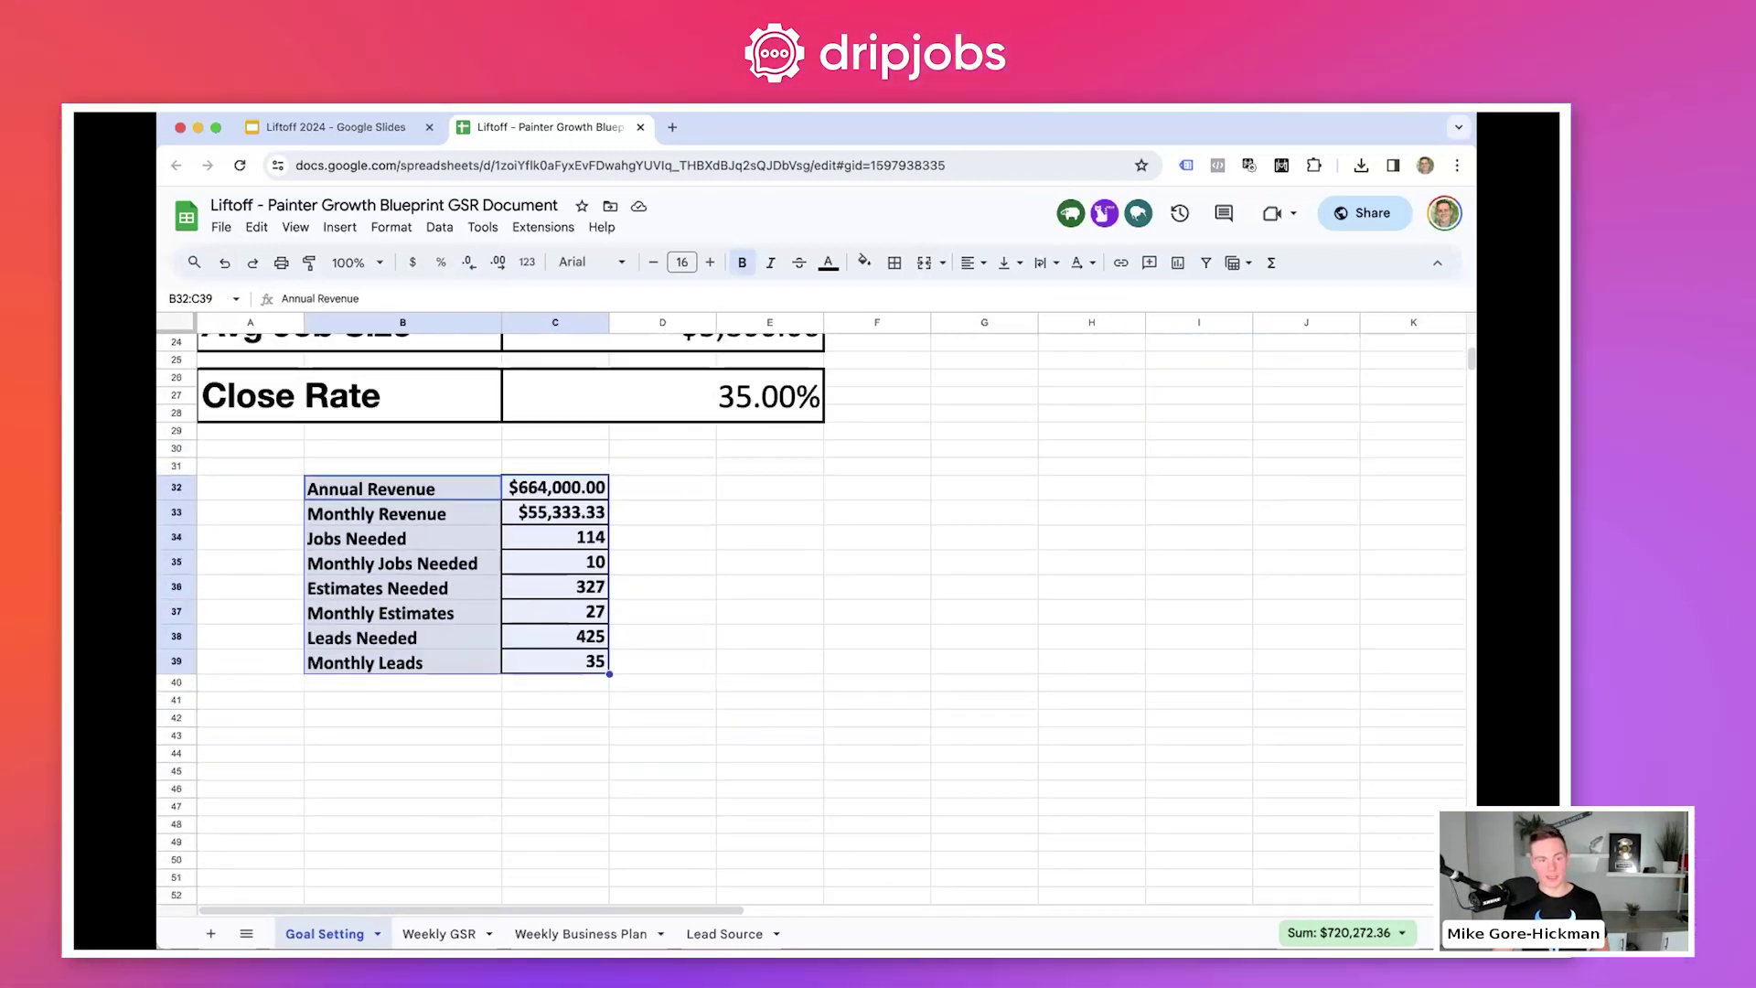
click(764, 684)
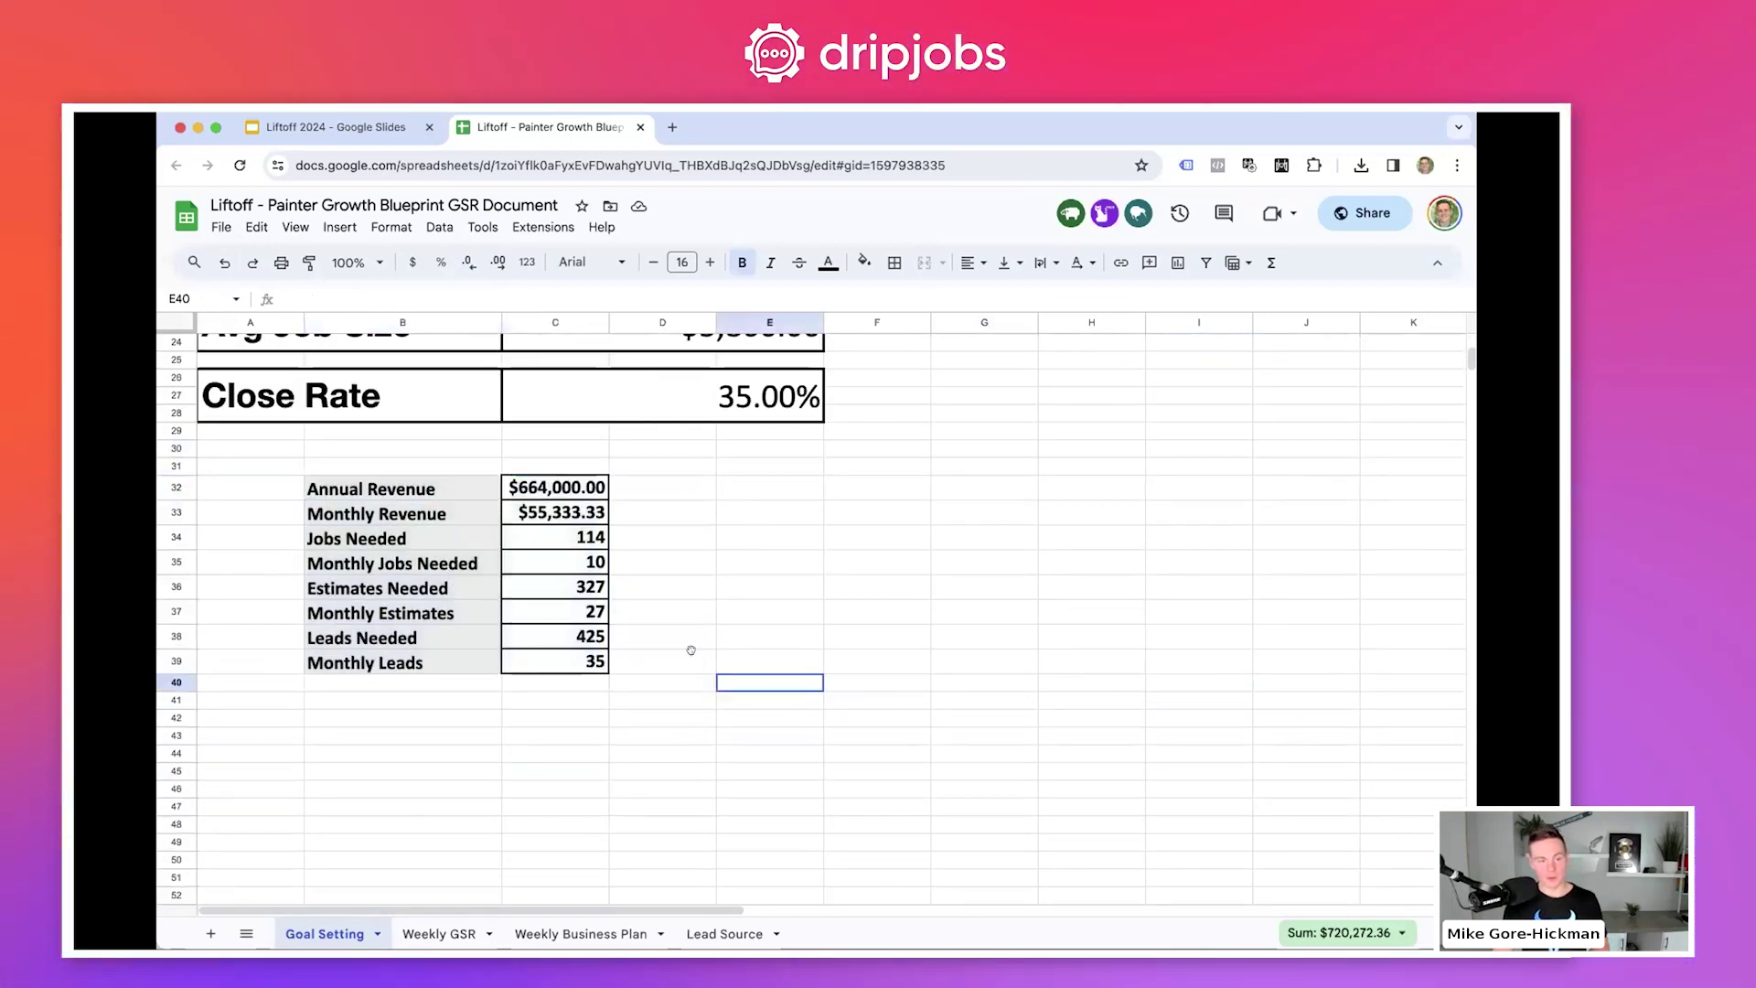
- Inspect the formulas behind the results, from Monthly Revenue and Jobs Needed through Estimates Needed to Monthly Leads
click(560, 508)
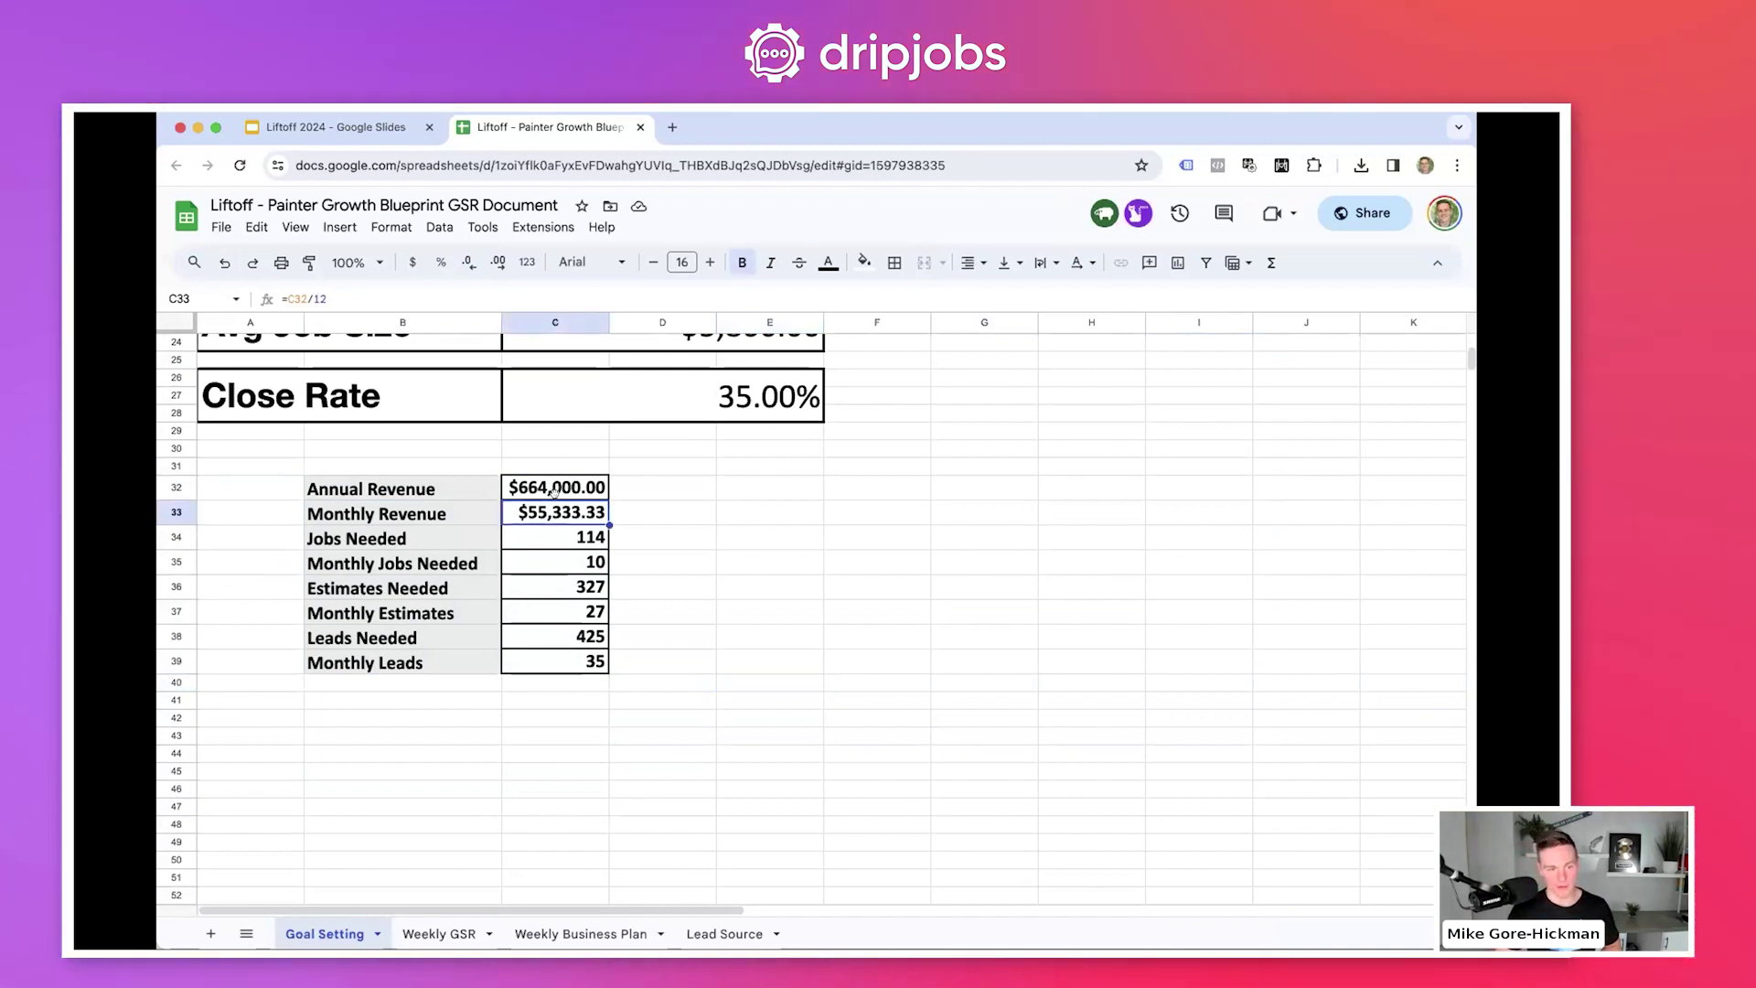
scroll(667, 528, up, 1)
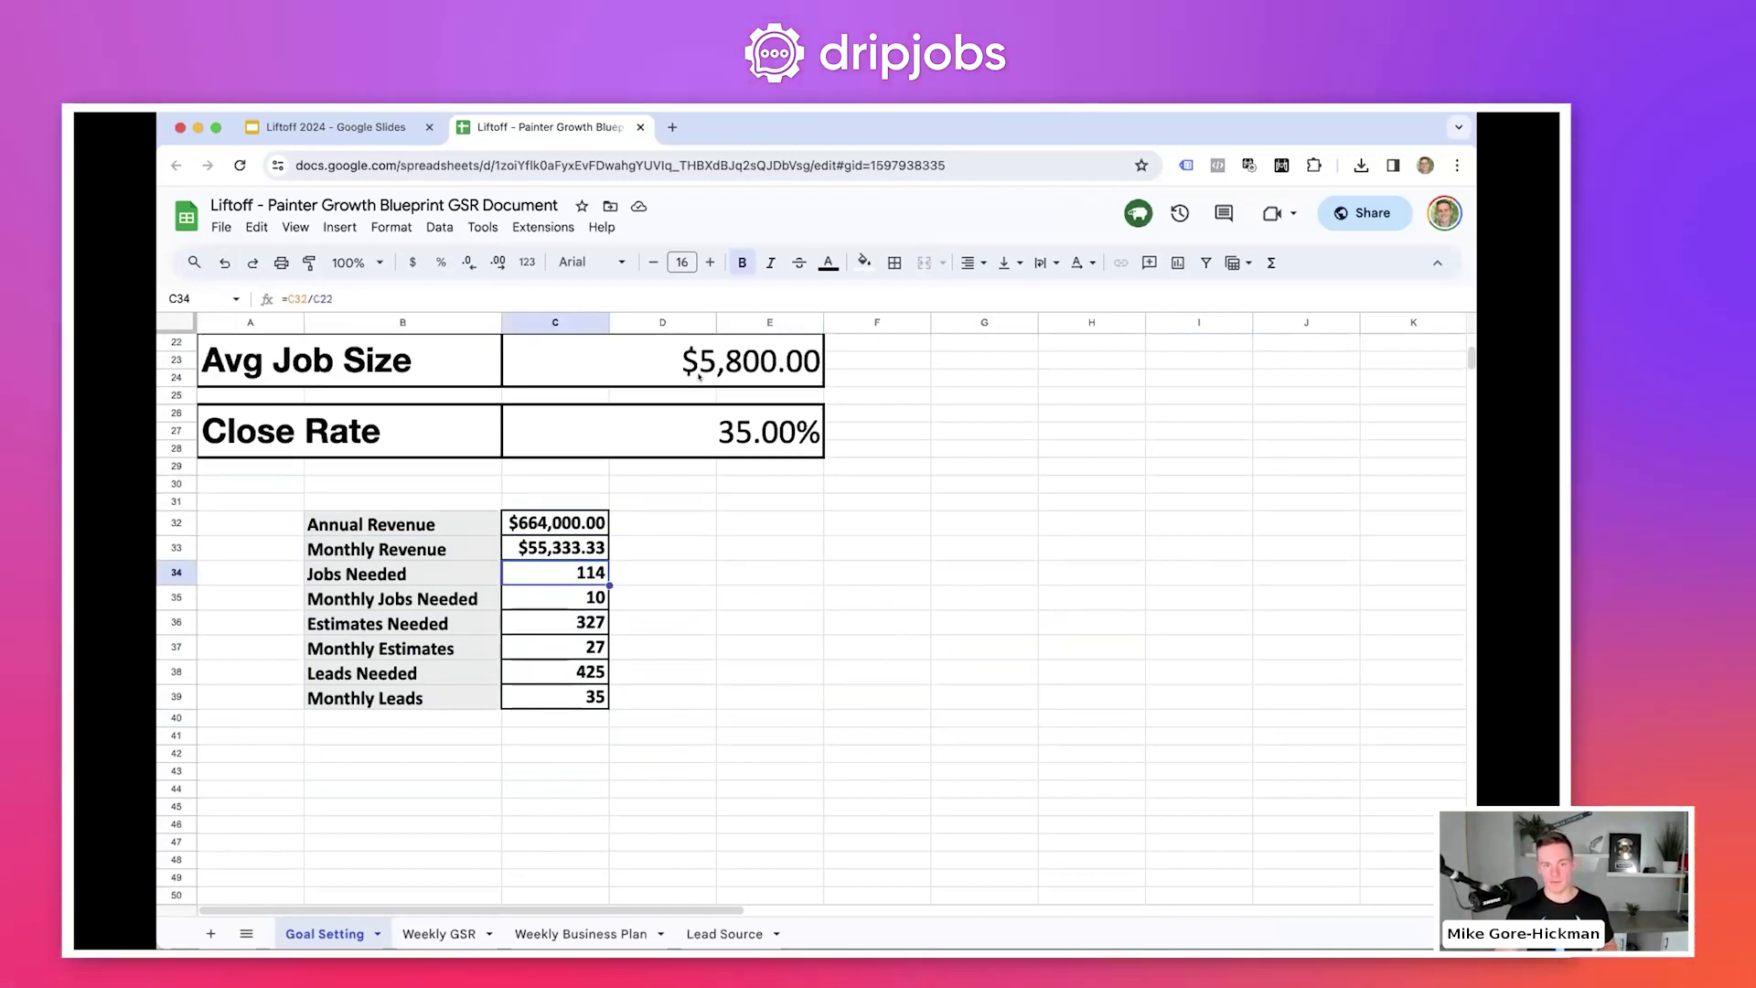
click(590, 597)
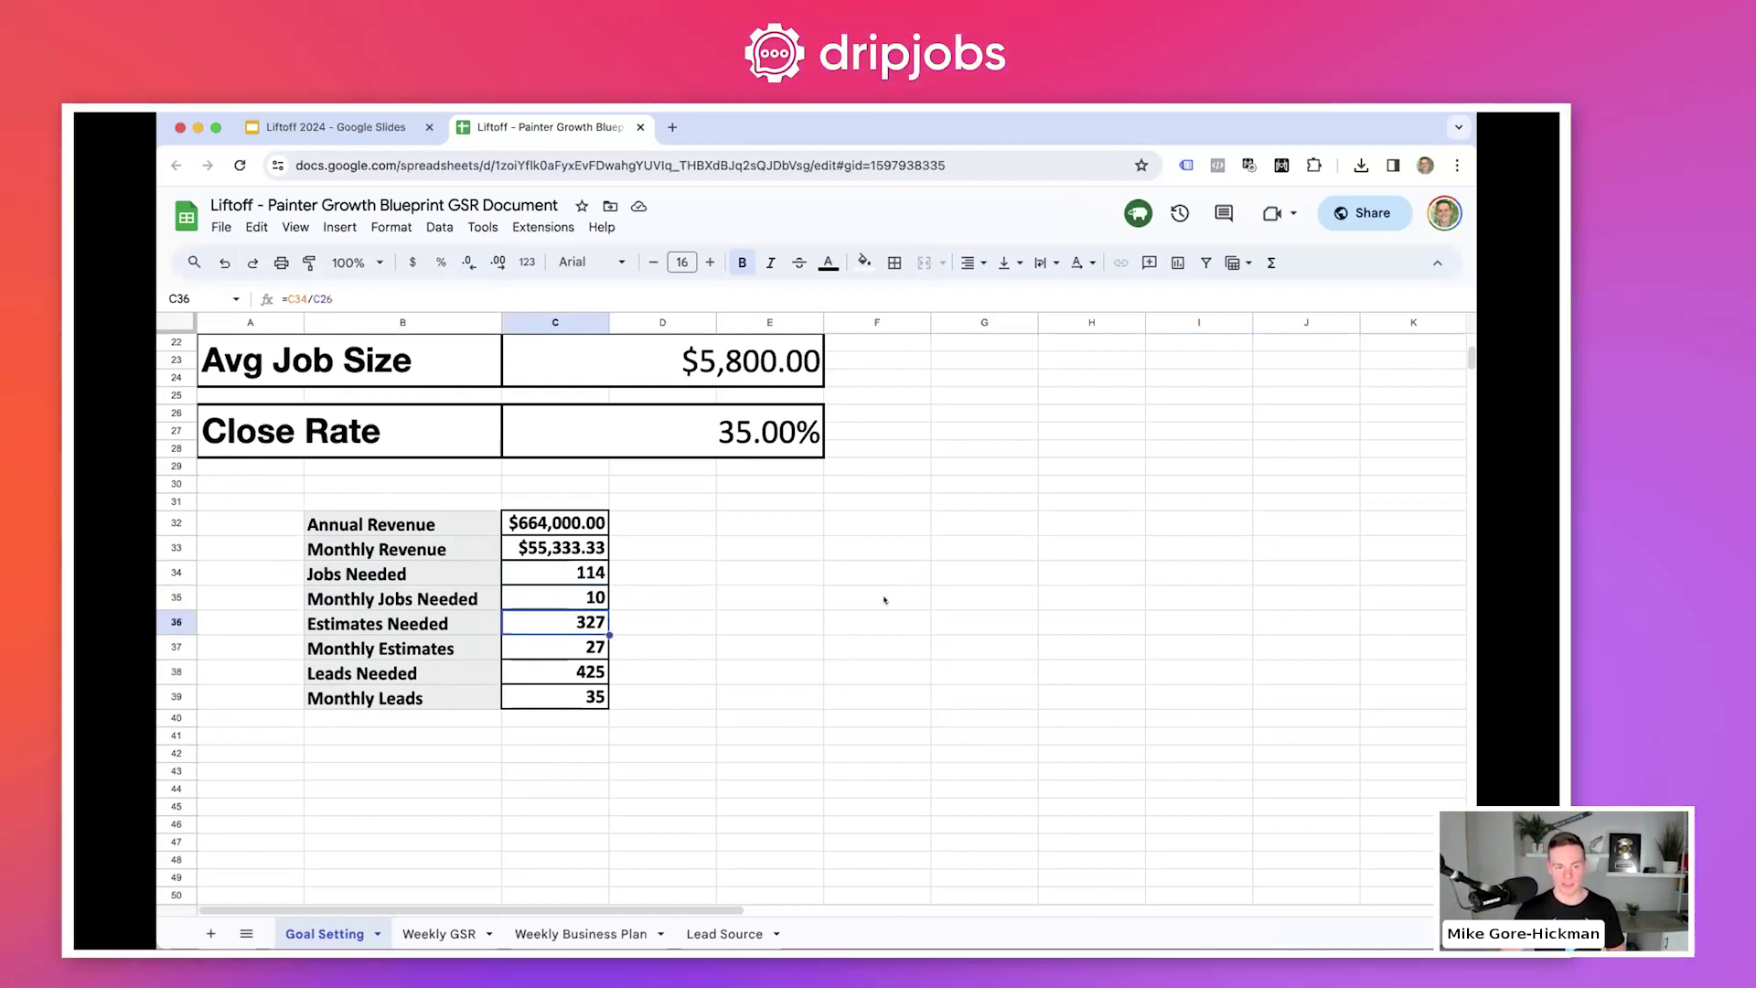
key(Down)
key(Down)
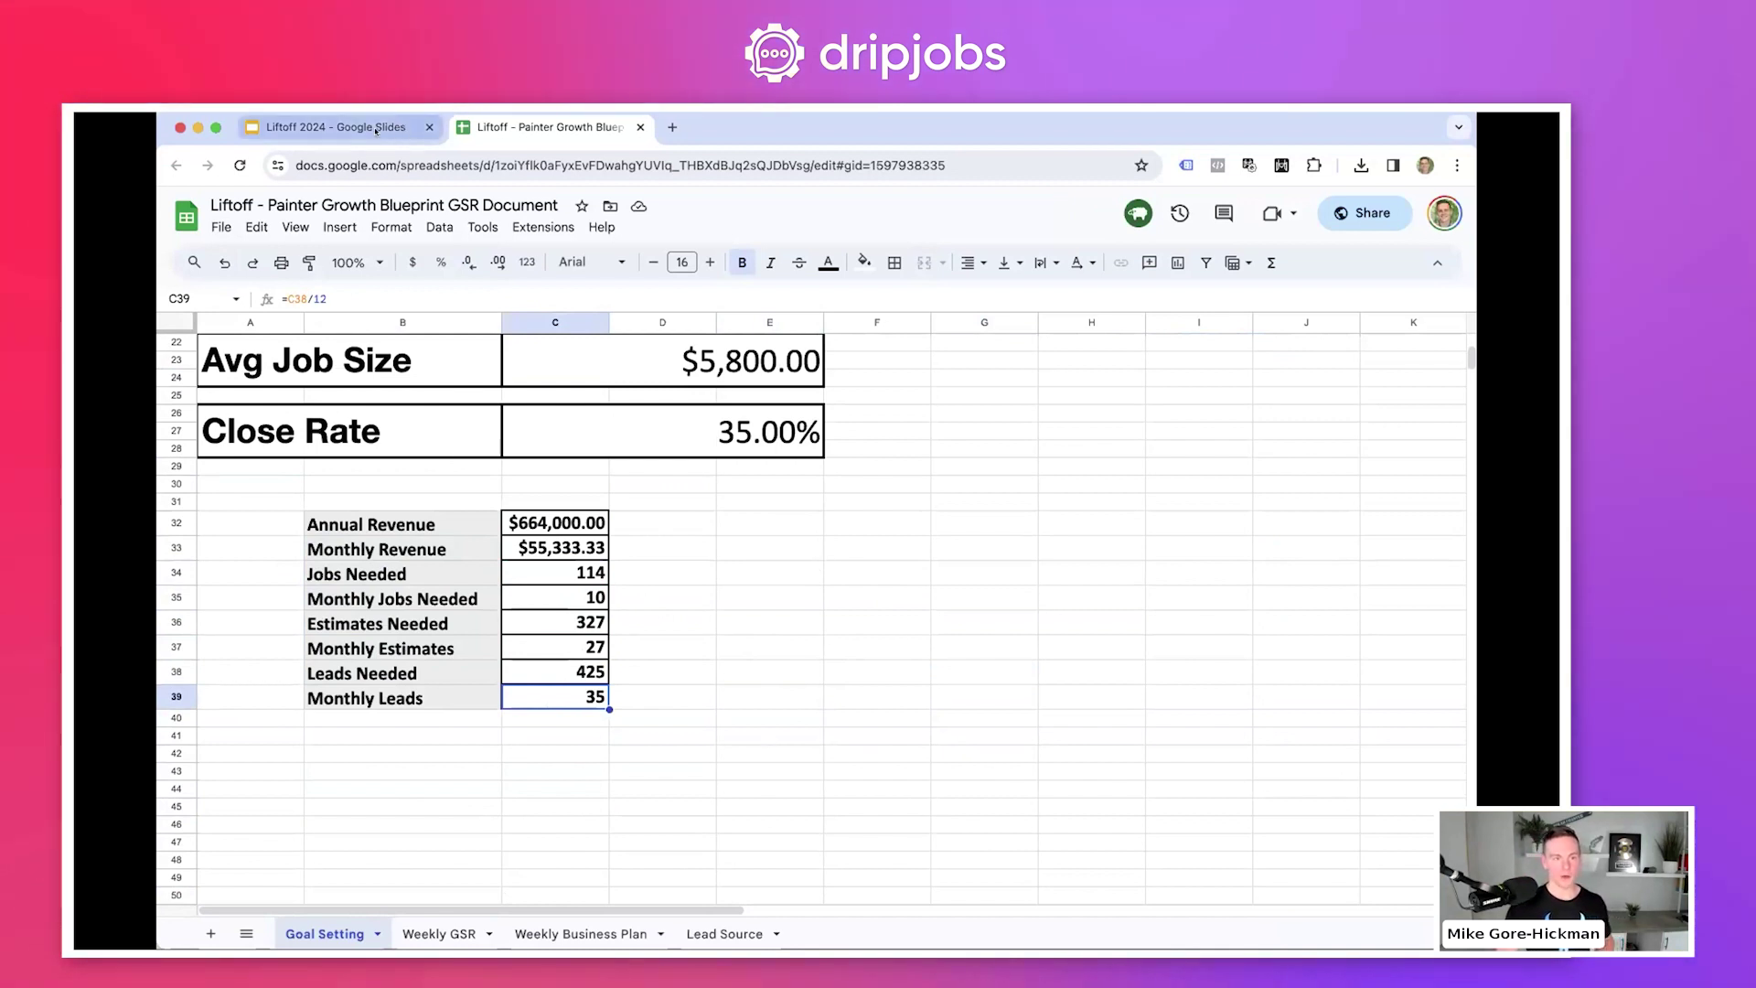
- Switch to the Liftoff 2024 Google Slides presentation and advance to the Weekly Goal Set And Review Sheet slide
key(ctrl+shift+Tab)
key(Right)
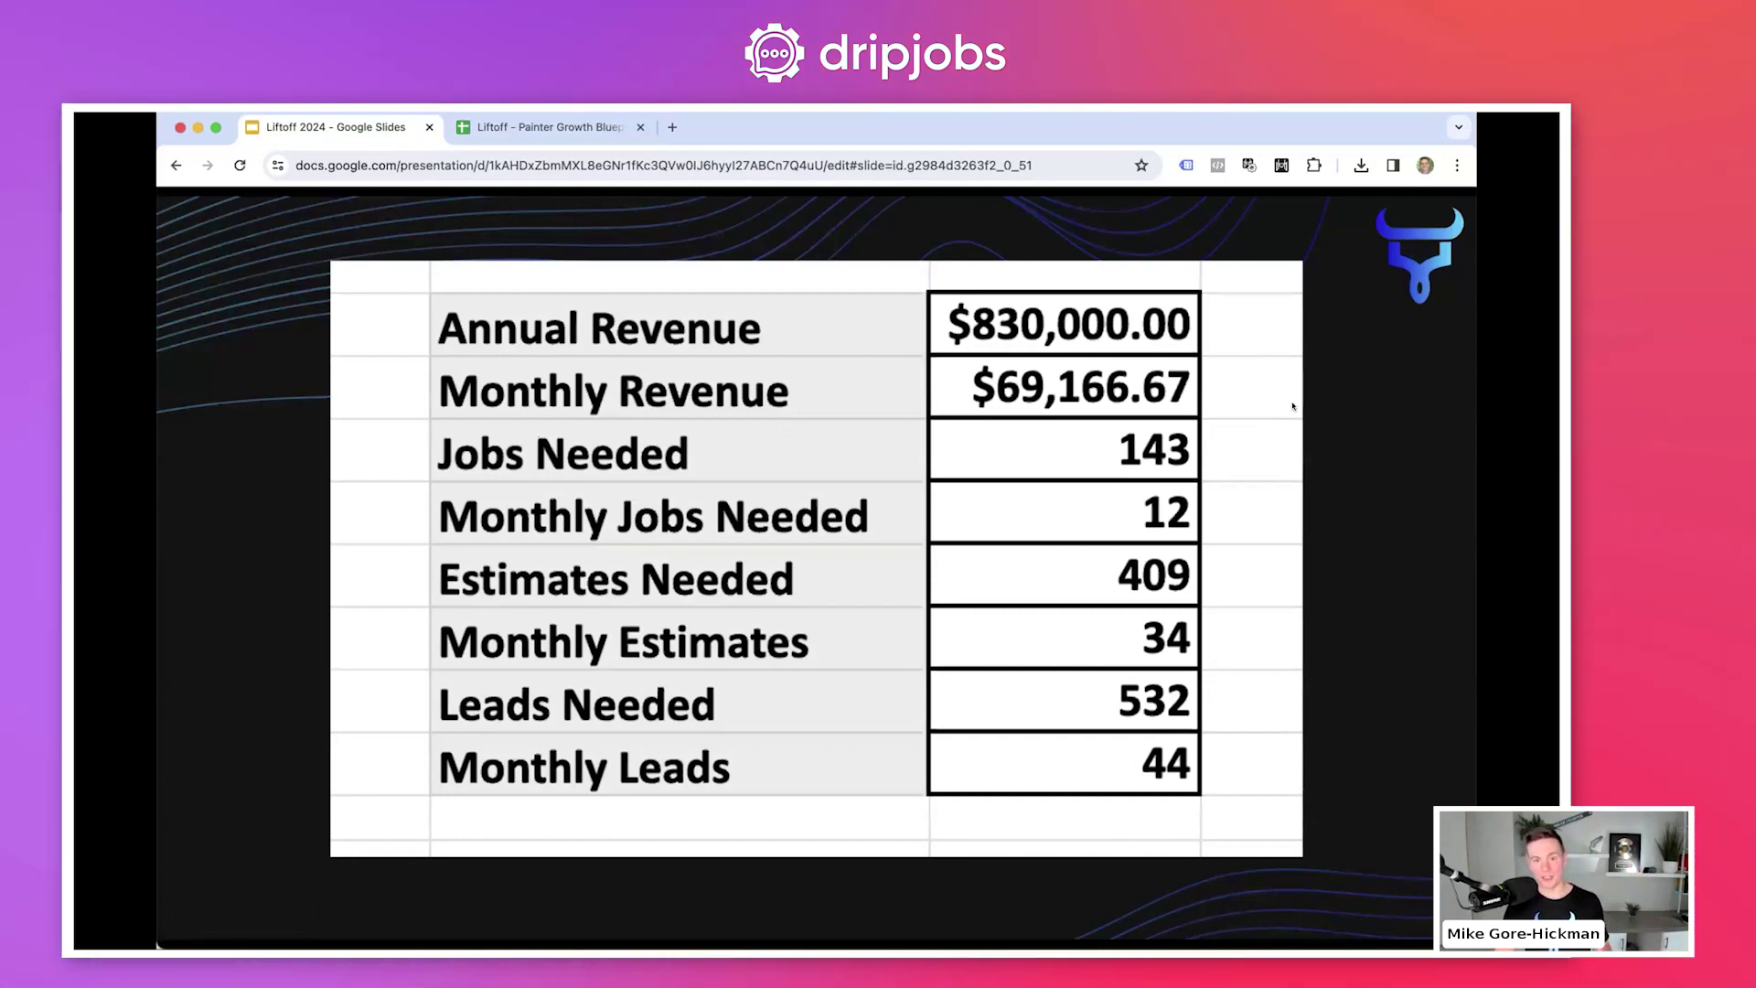
key(Right)
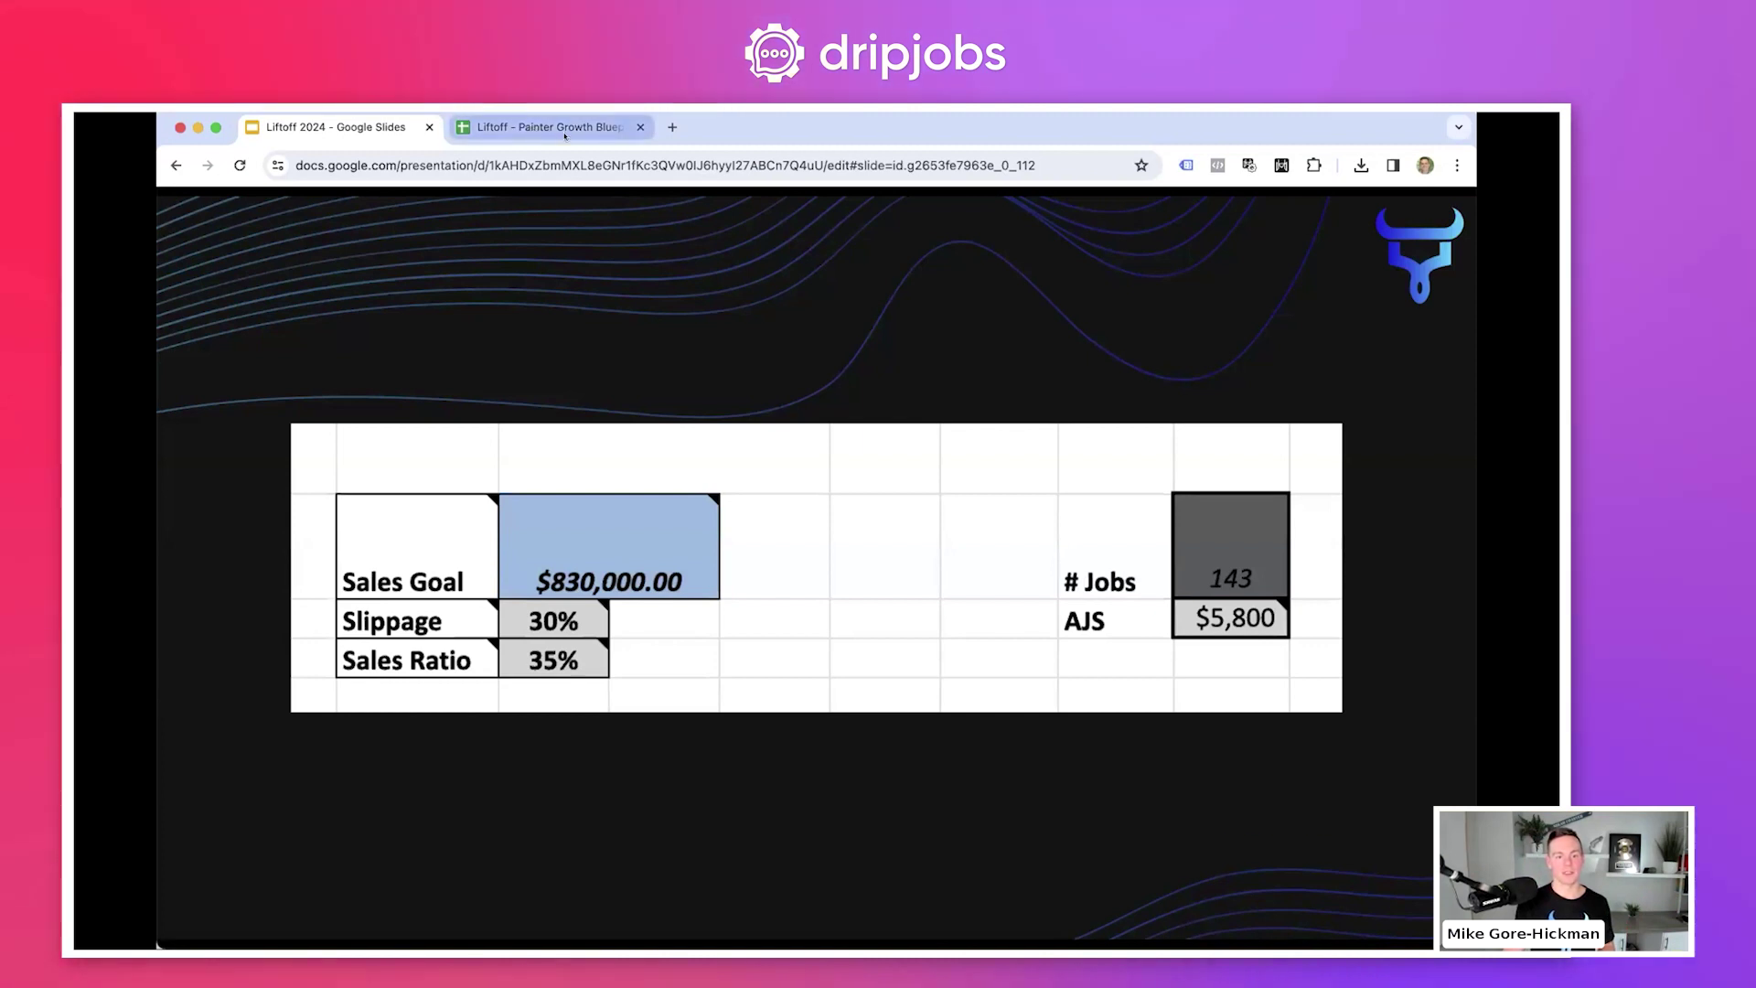
key(Right)
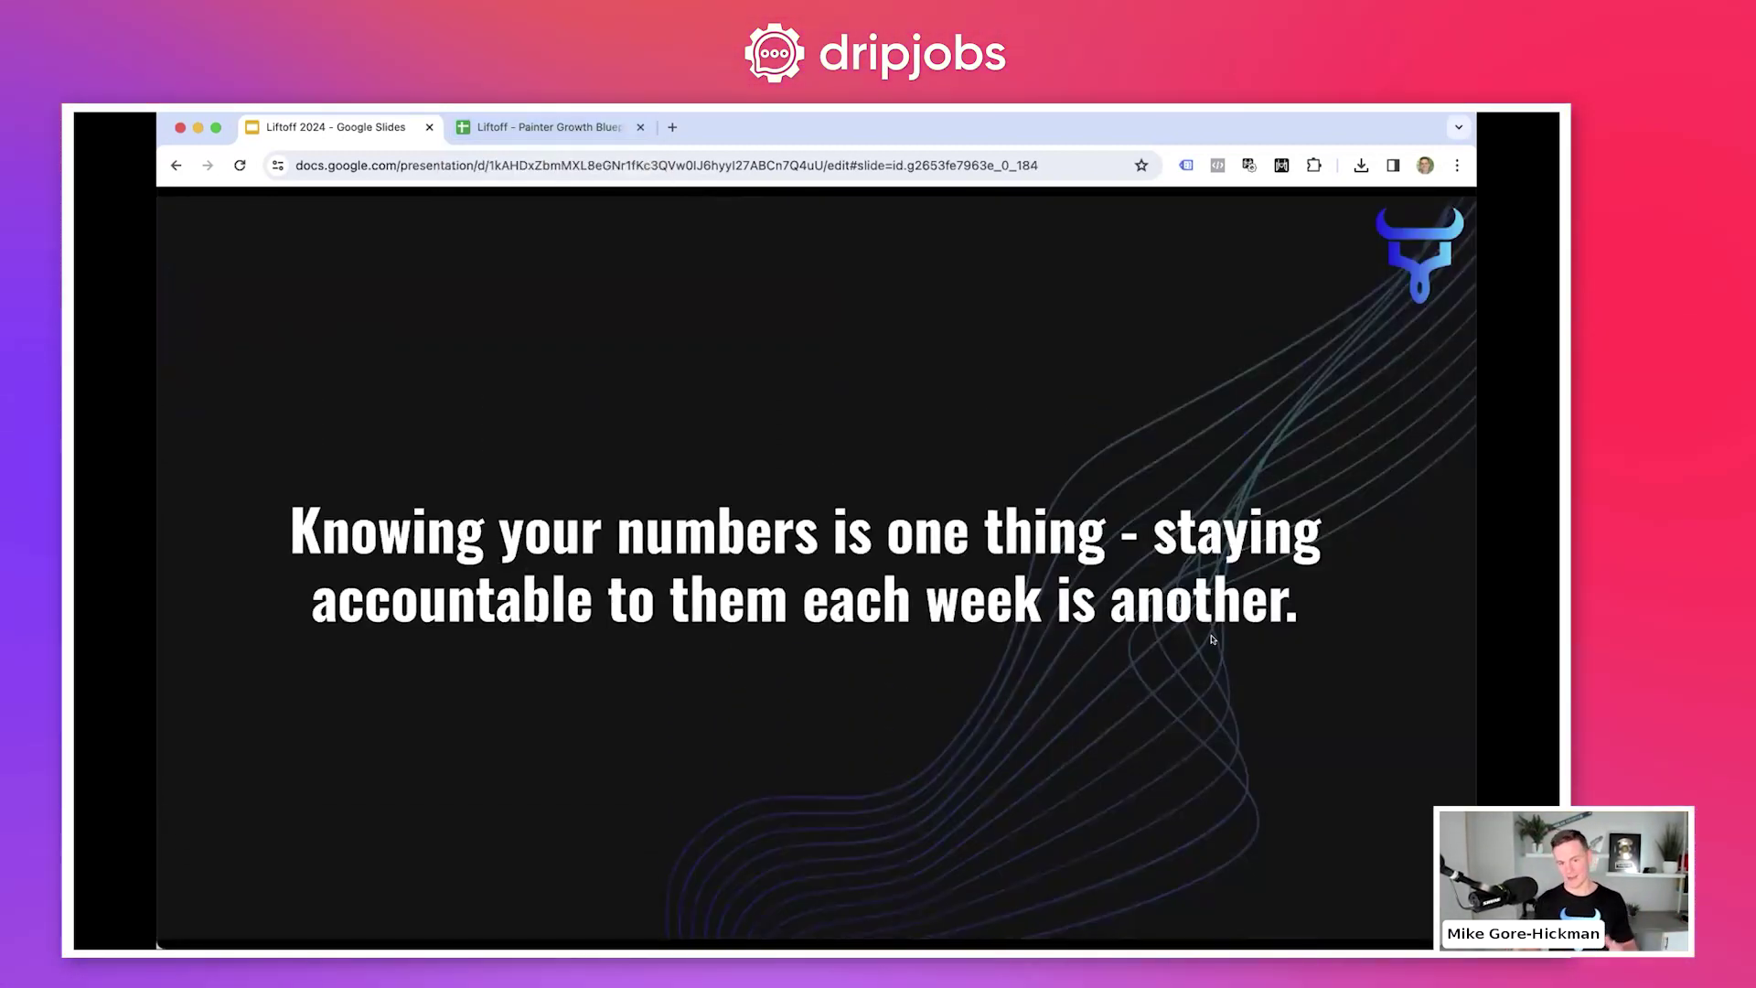
key(Right)
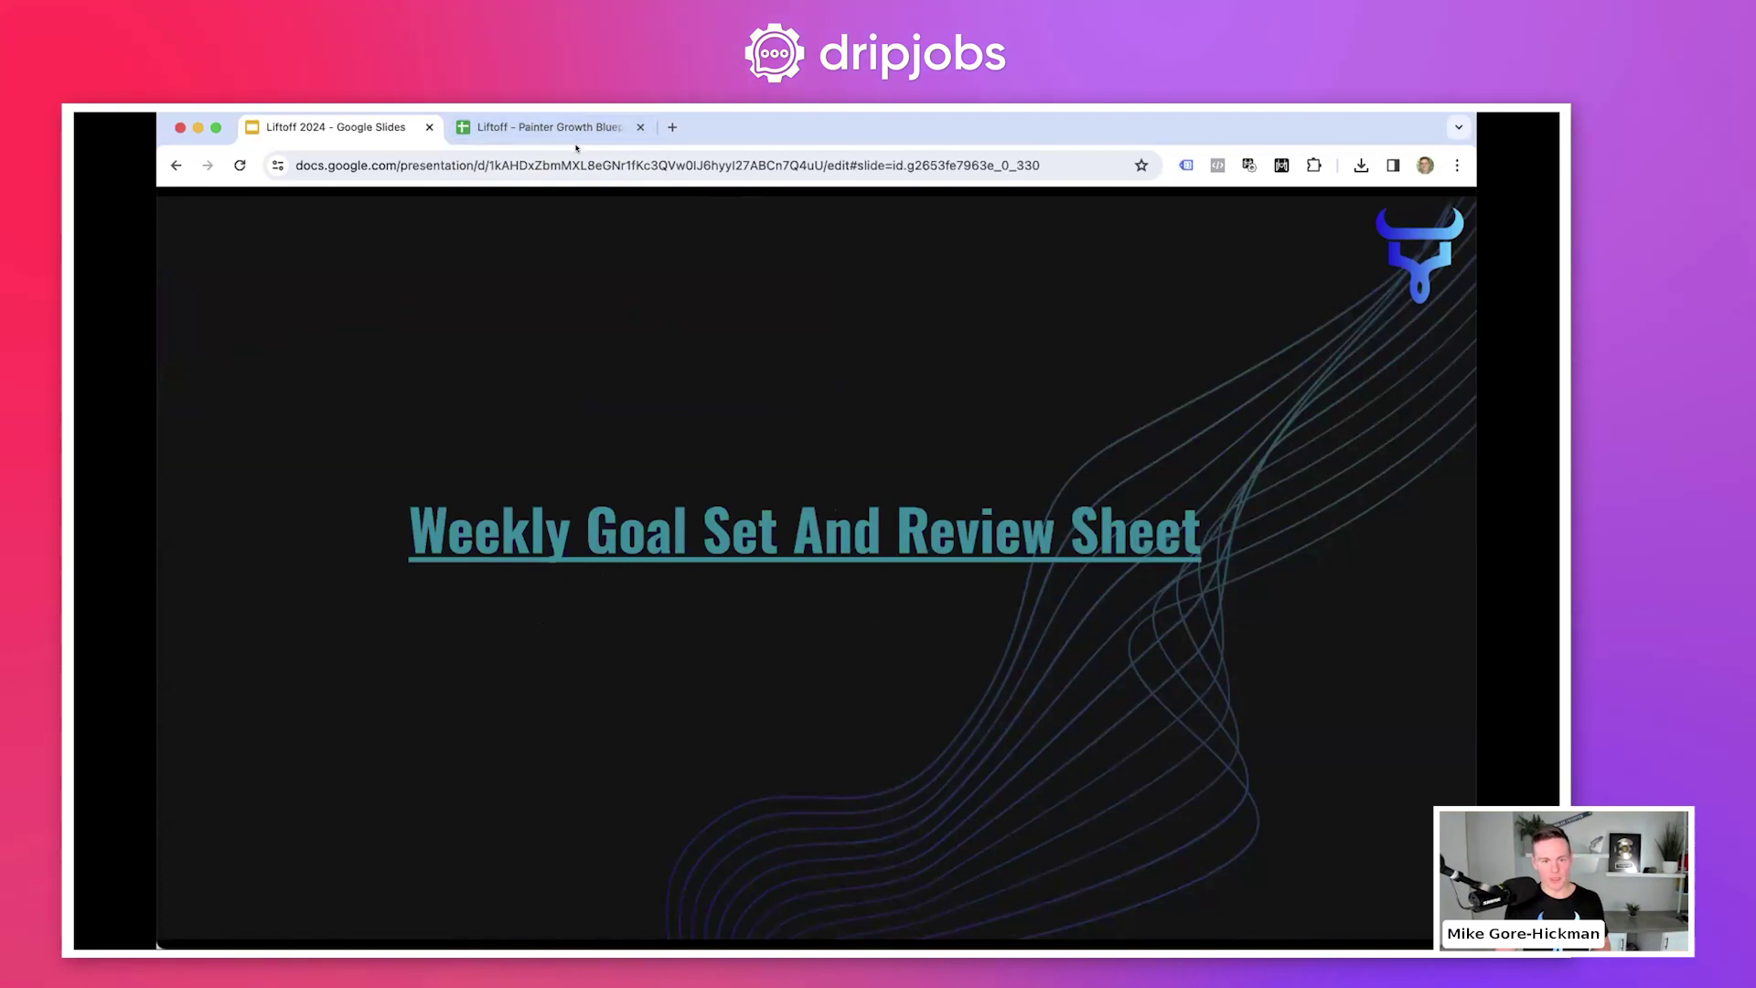
- Return to the Painter Growth Blueprint GSR spreadsheet in Google Sheets and open the Weekly GSR sheet
click(551, 128)
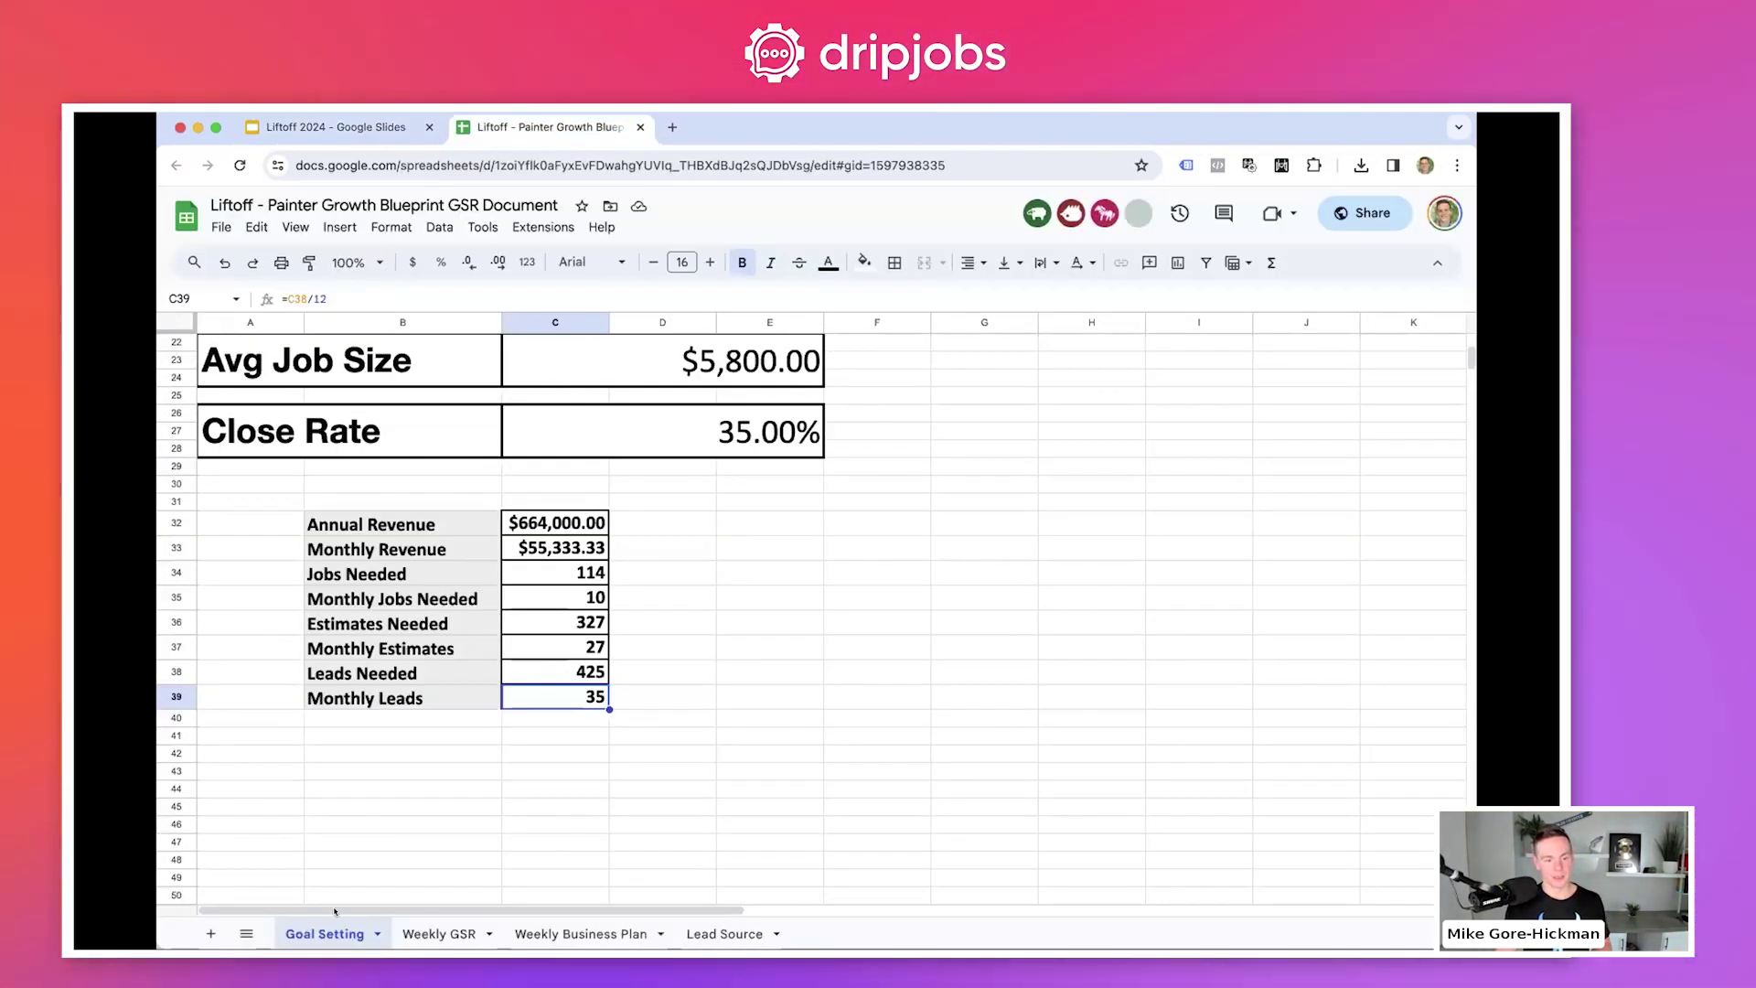
click(430, 933)
scroll(757, 823, down, 2)
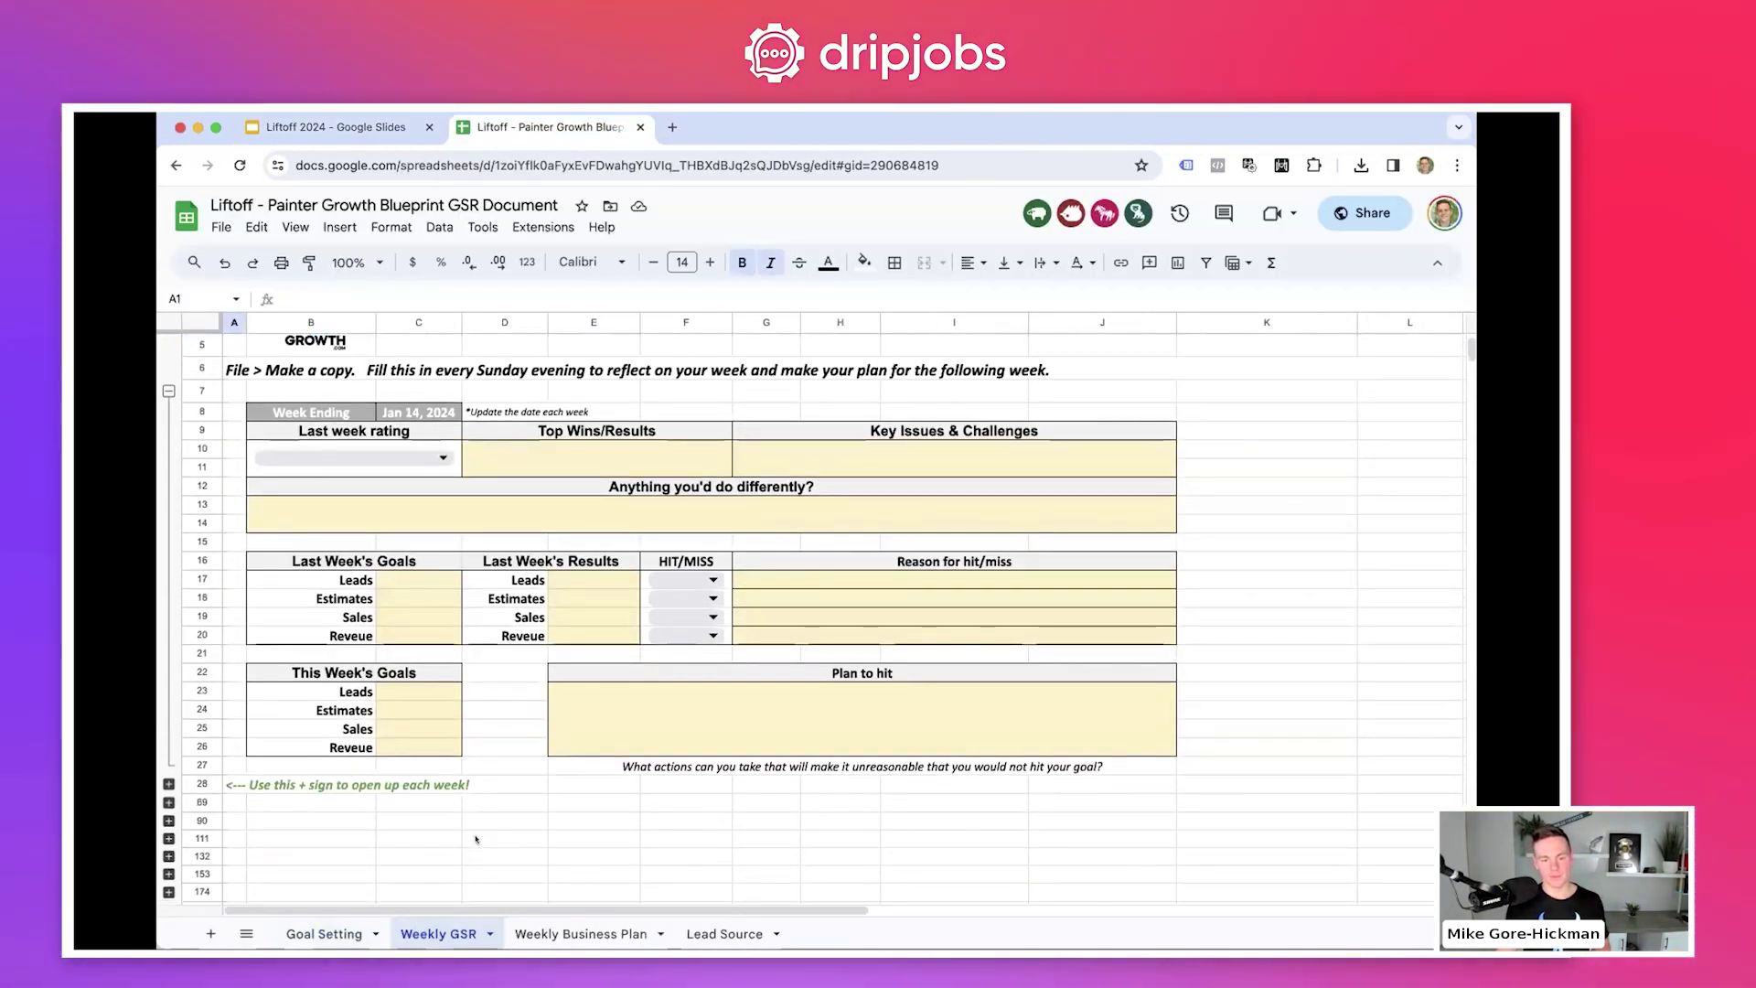
click(827, 885)
click(332, 867)
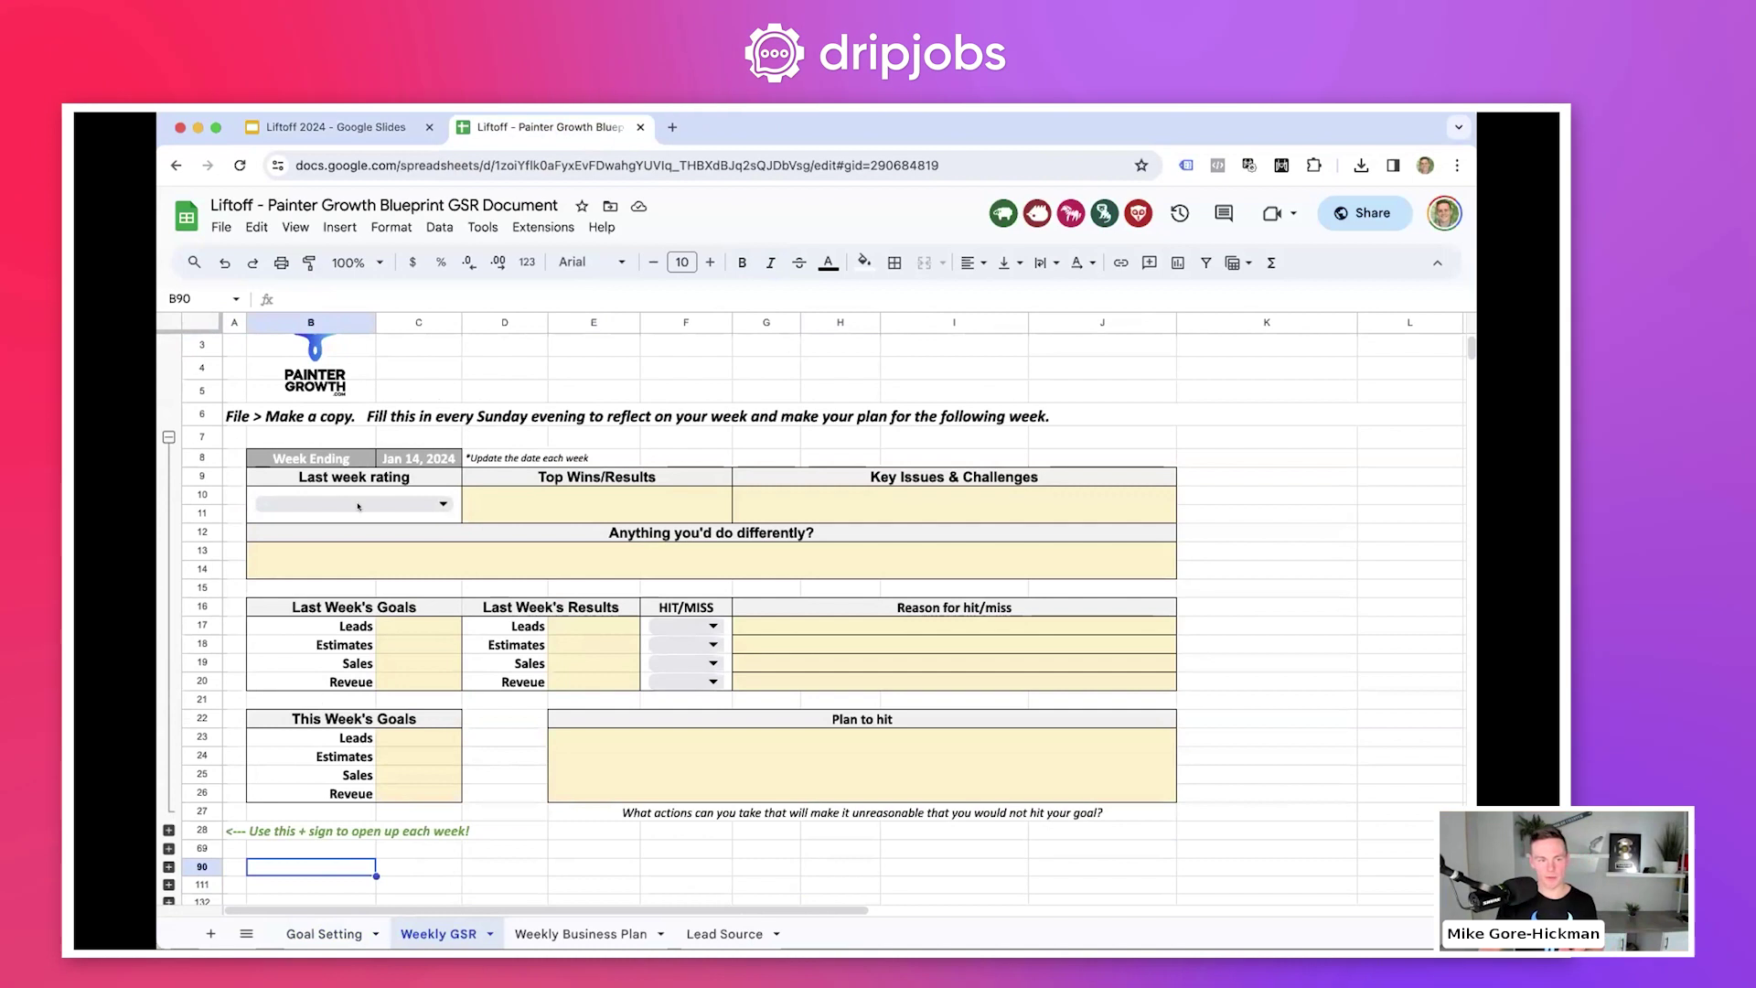
- Examine the Sunday fill-in instruction, the last week rating options, and the wins, challenges and do-differently fields
click(301, 418)
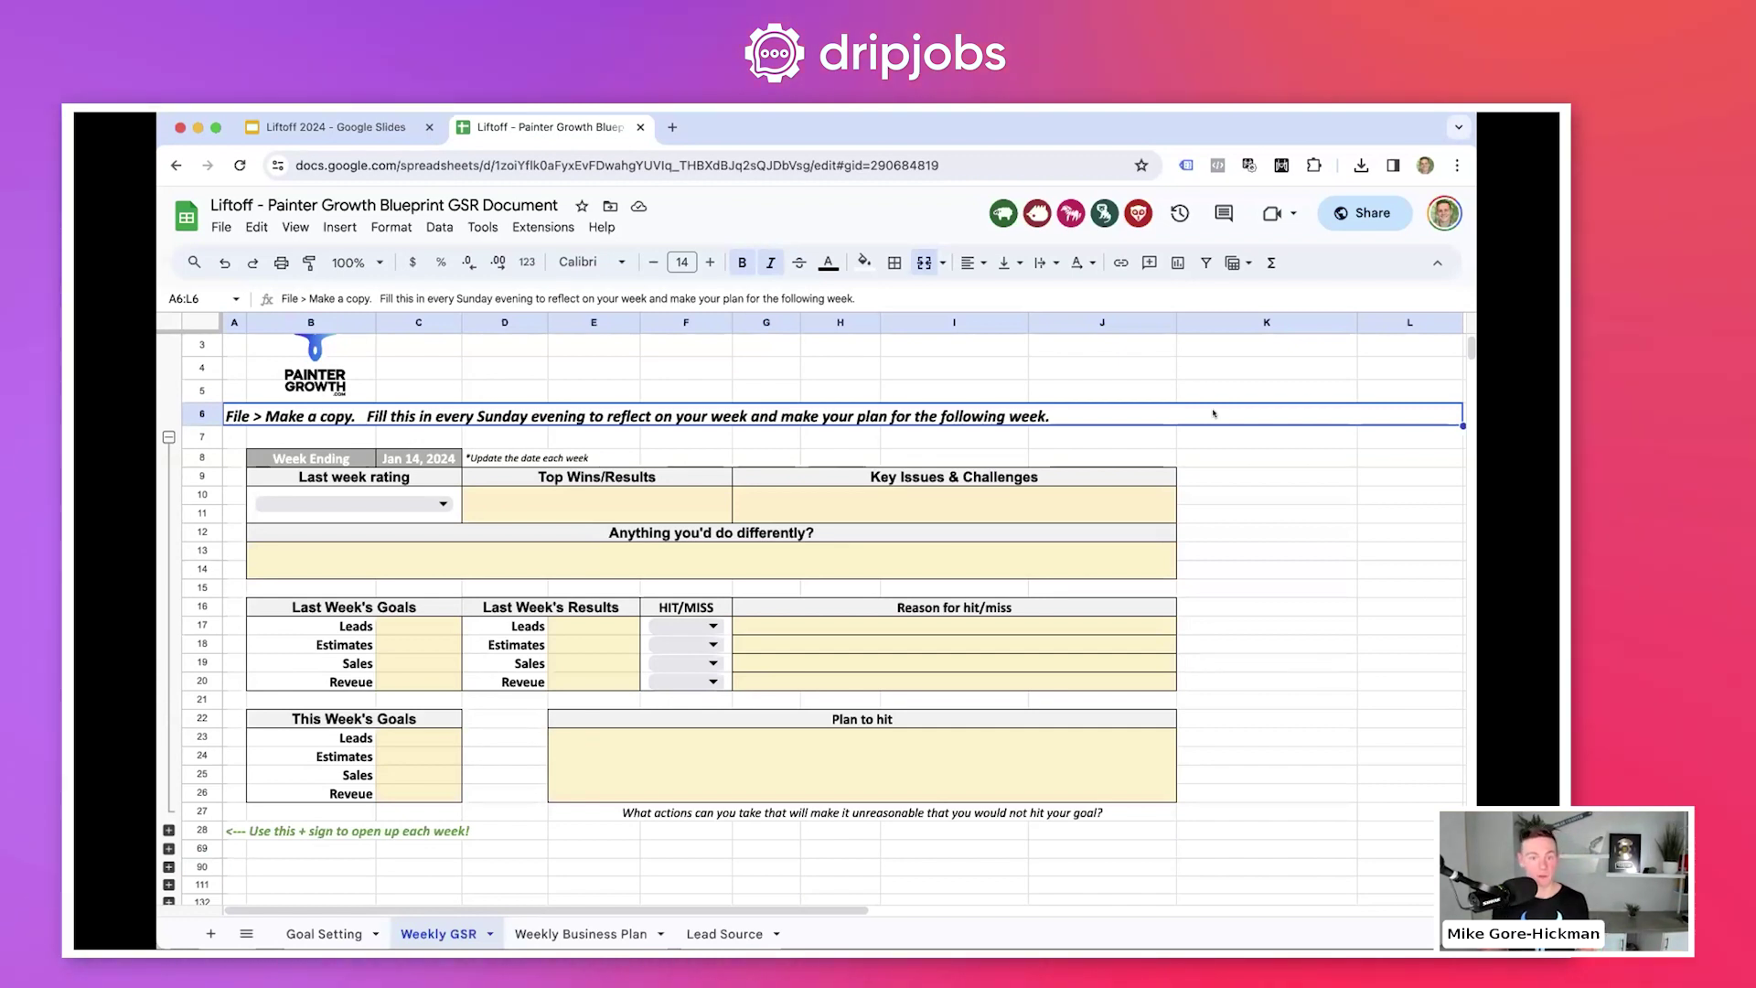
scroll(823, 567, down, 1)
click(384, 481)
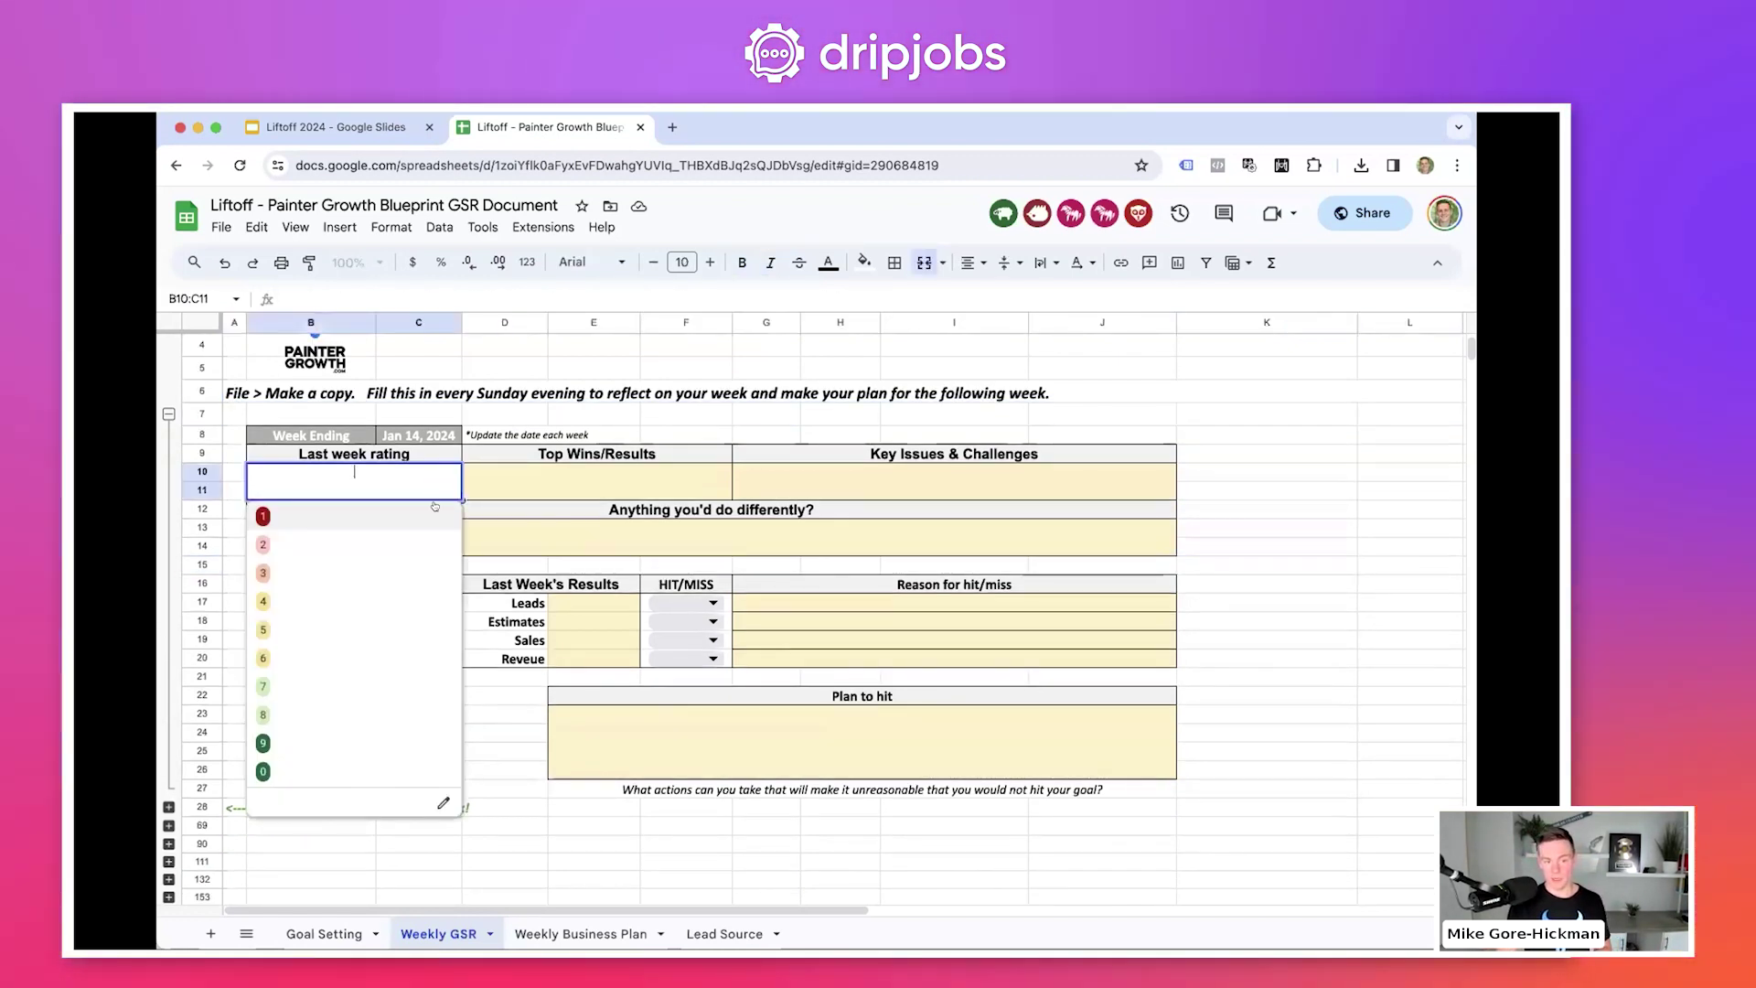
click(609, 455)
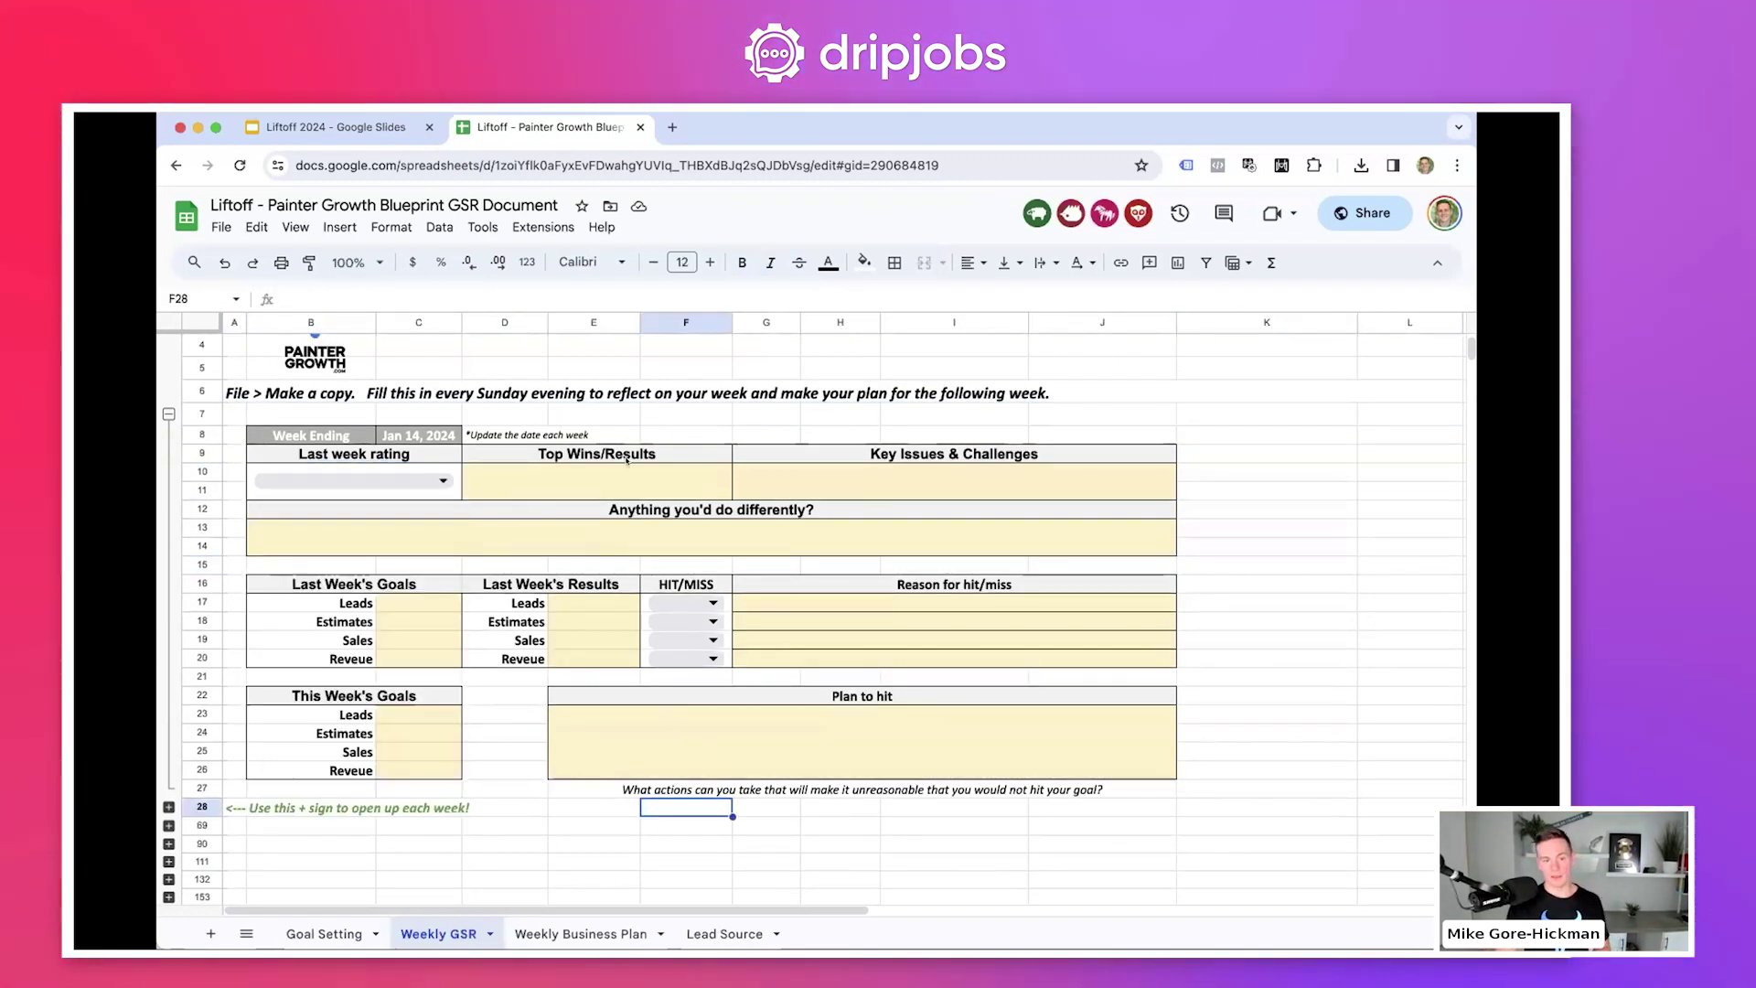
click(618, 473)
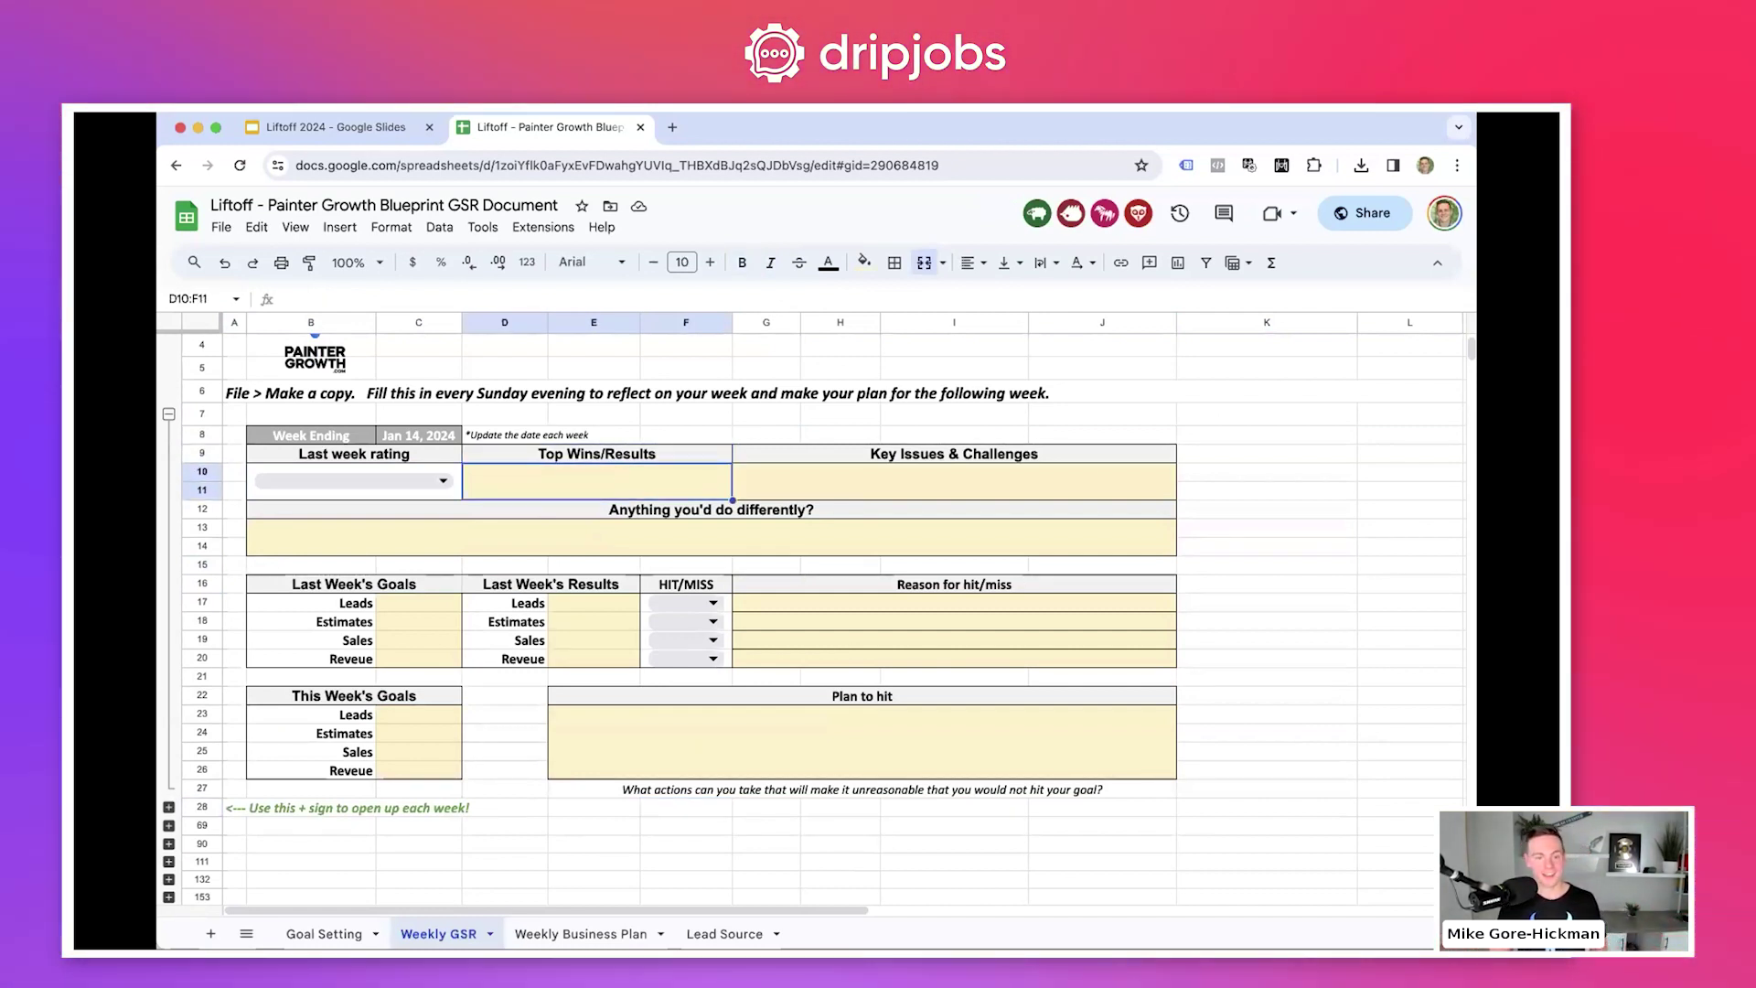
scroll(891, 439, down, 1)
click(891, 443)
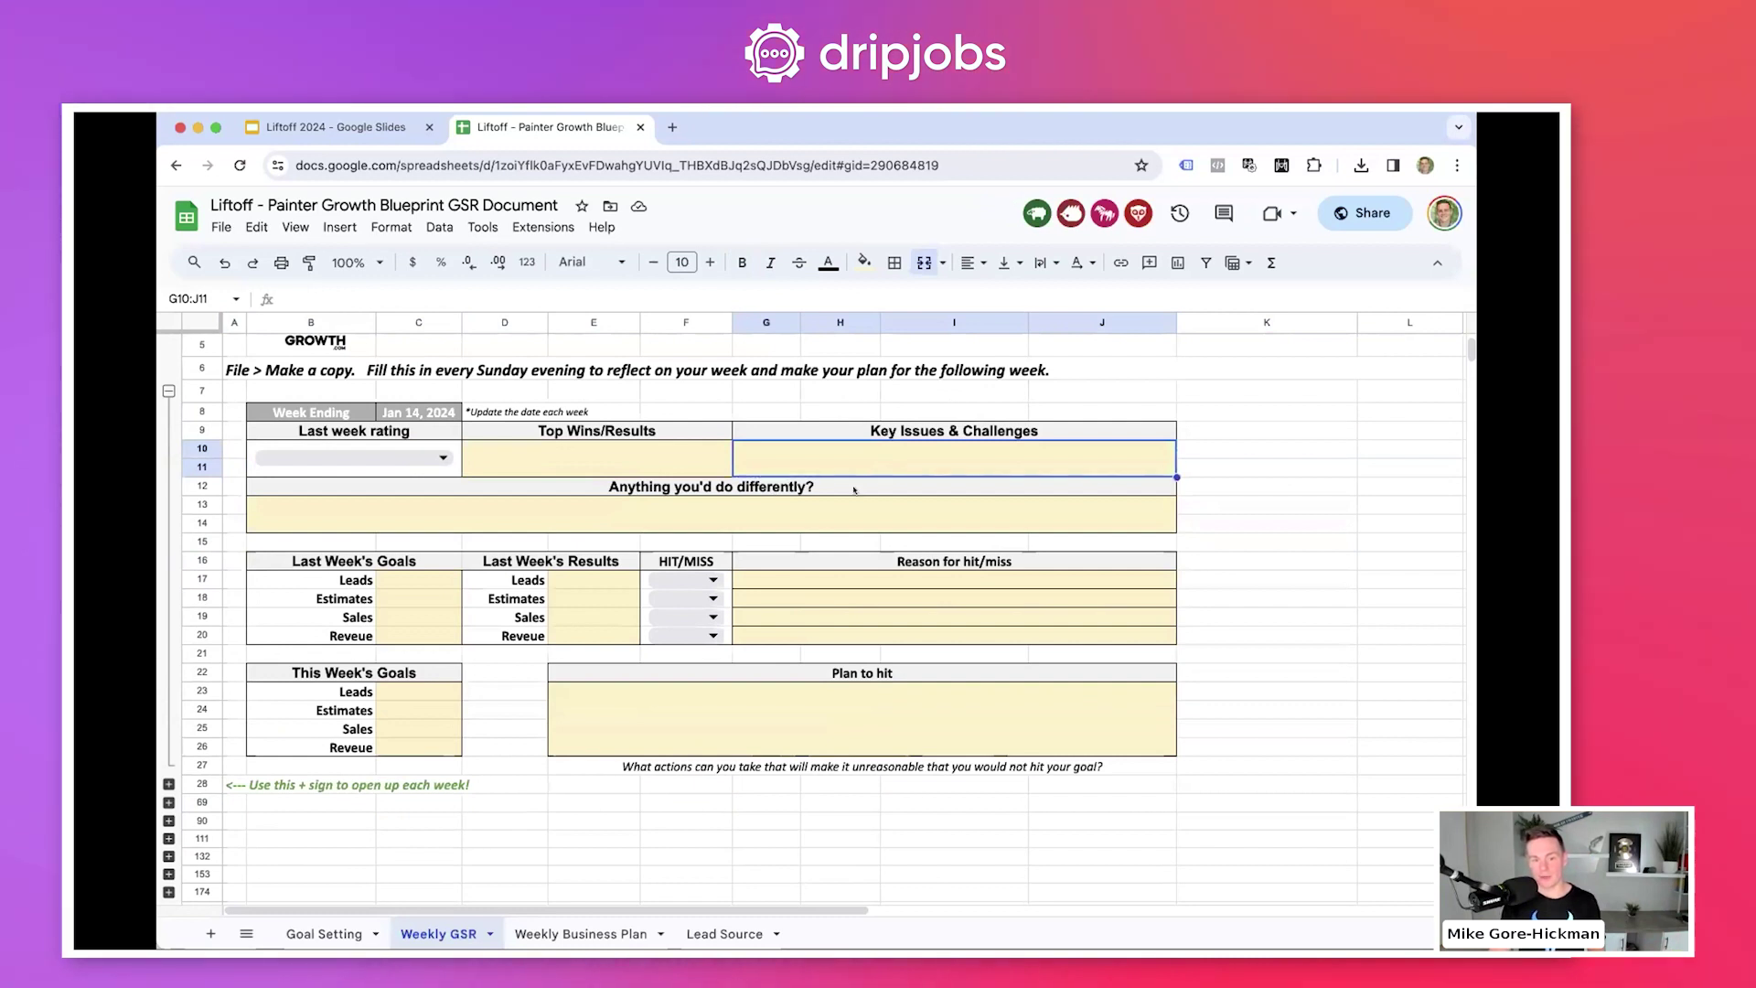
click(905, 515)
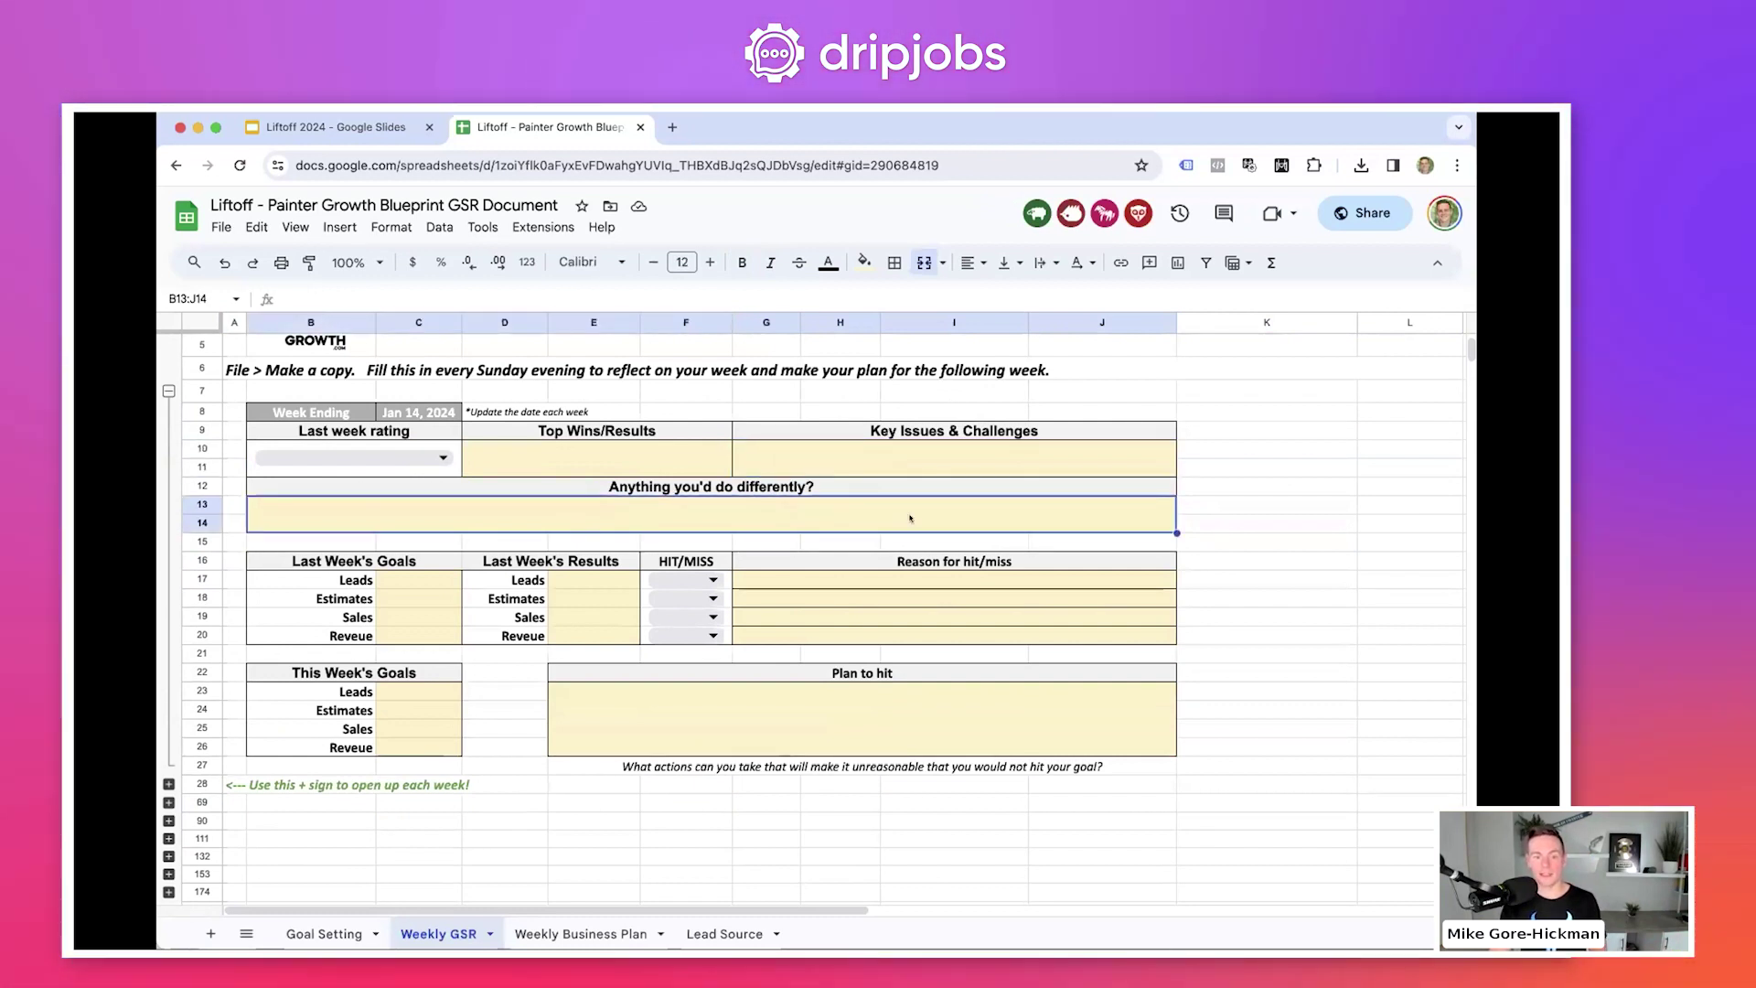
scroll(915, 516, down, 1)
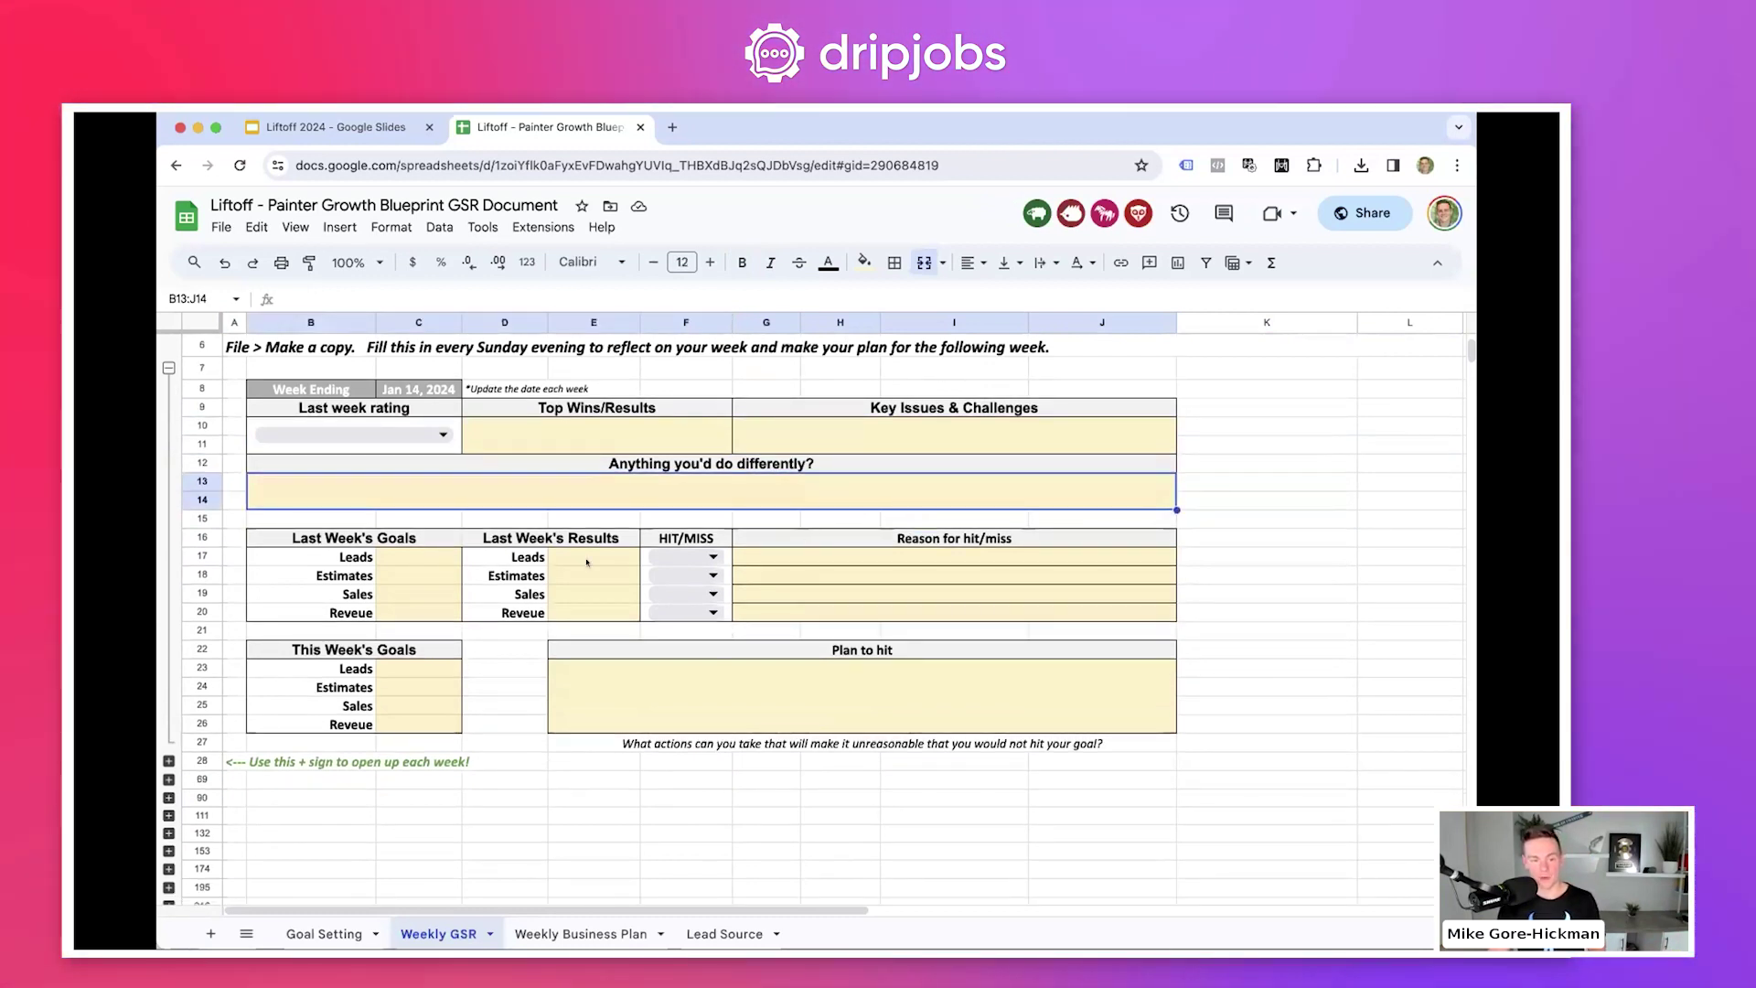
- Examine Last Week's Goals and Results, the HIT/MISS options and reason fields, and This Week's Goals
drag(408, 557, 408, 577)
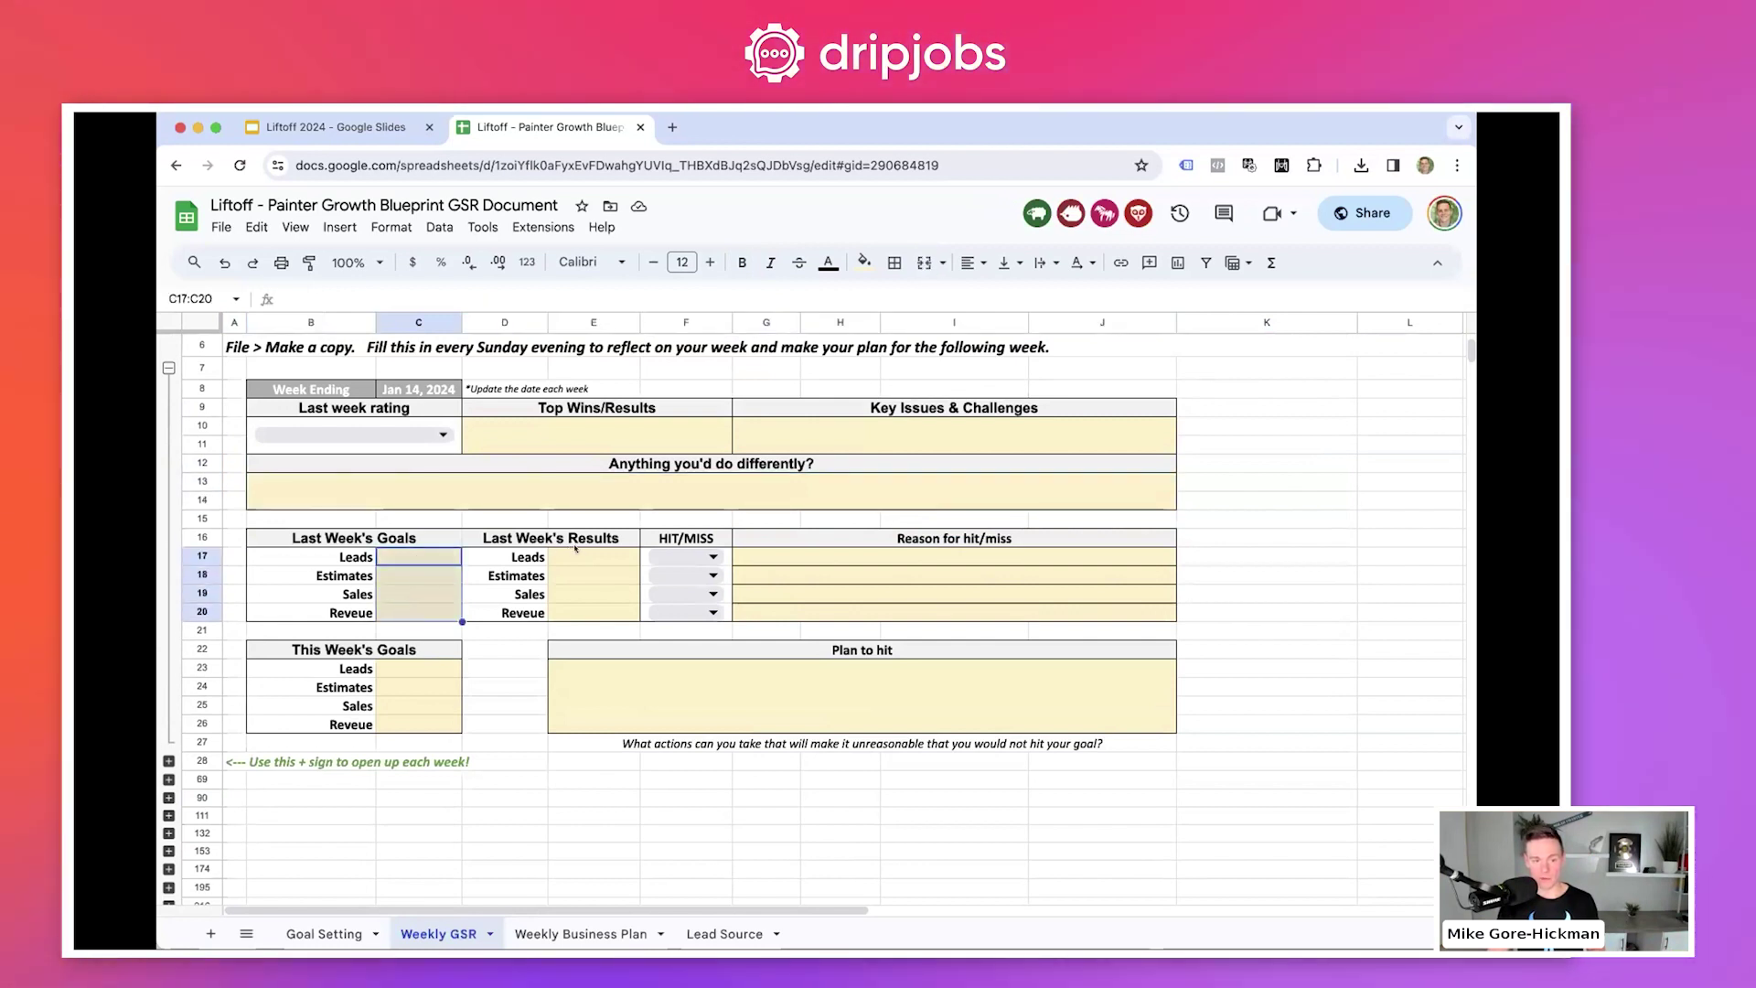
drag(575, 548, 575, 611)
click(702, 556)
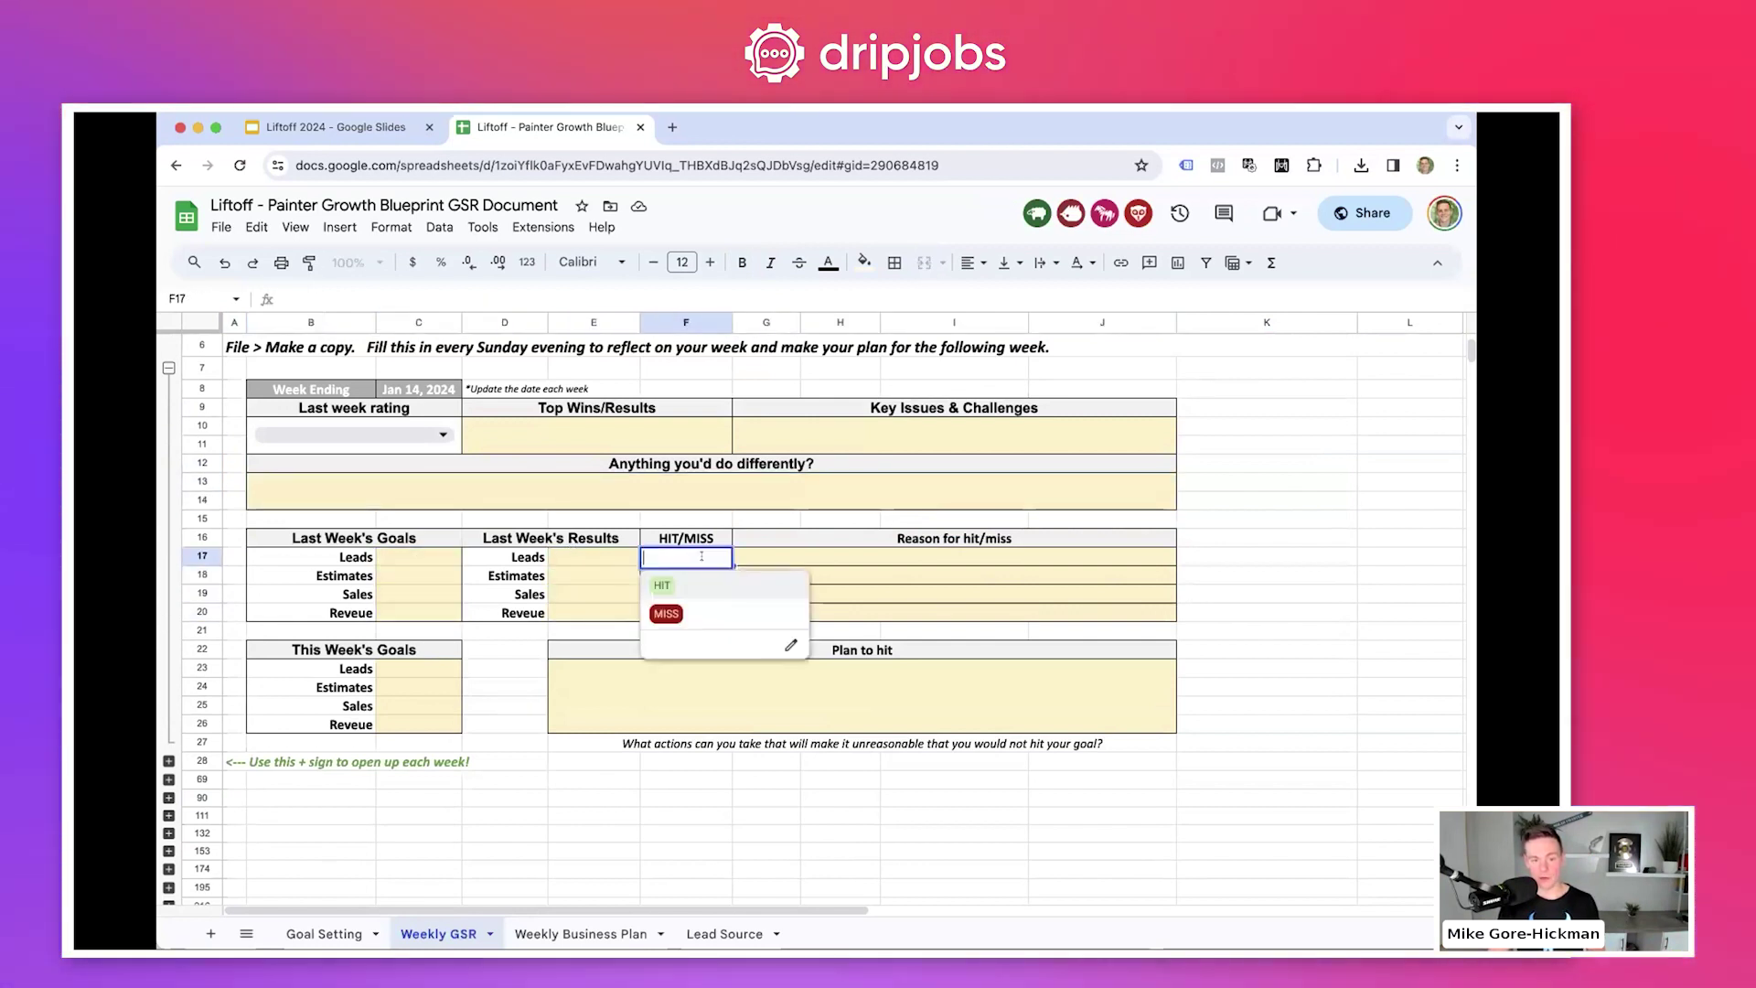
click(857, 541)
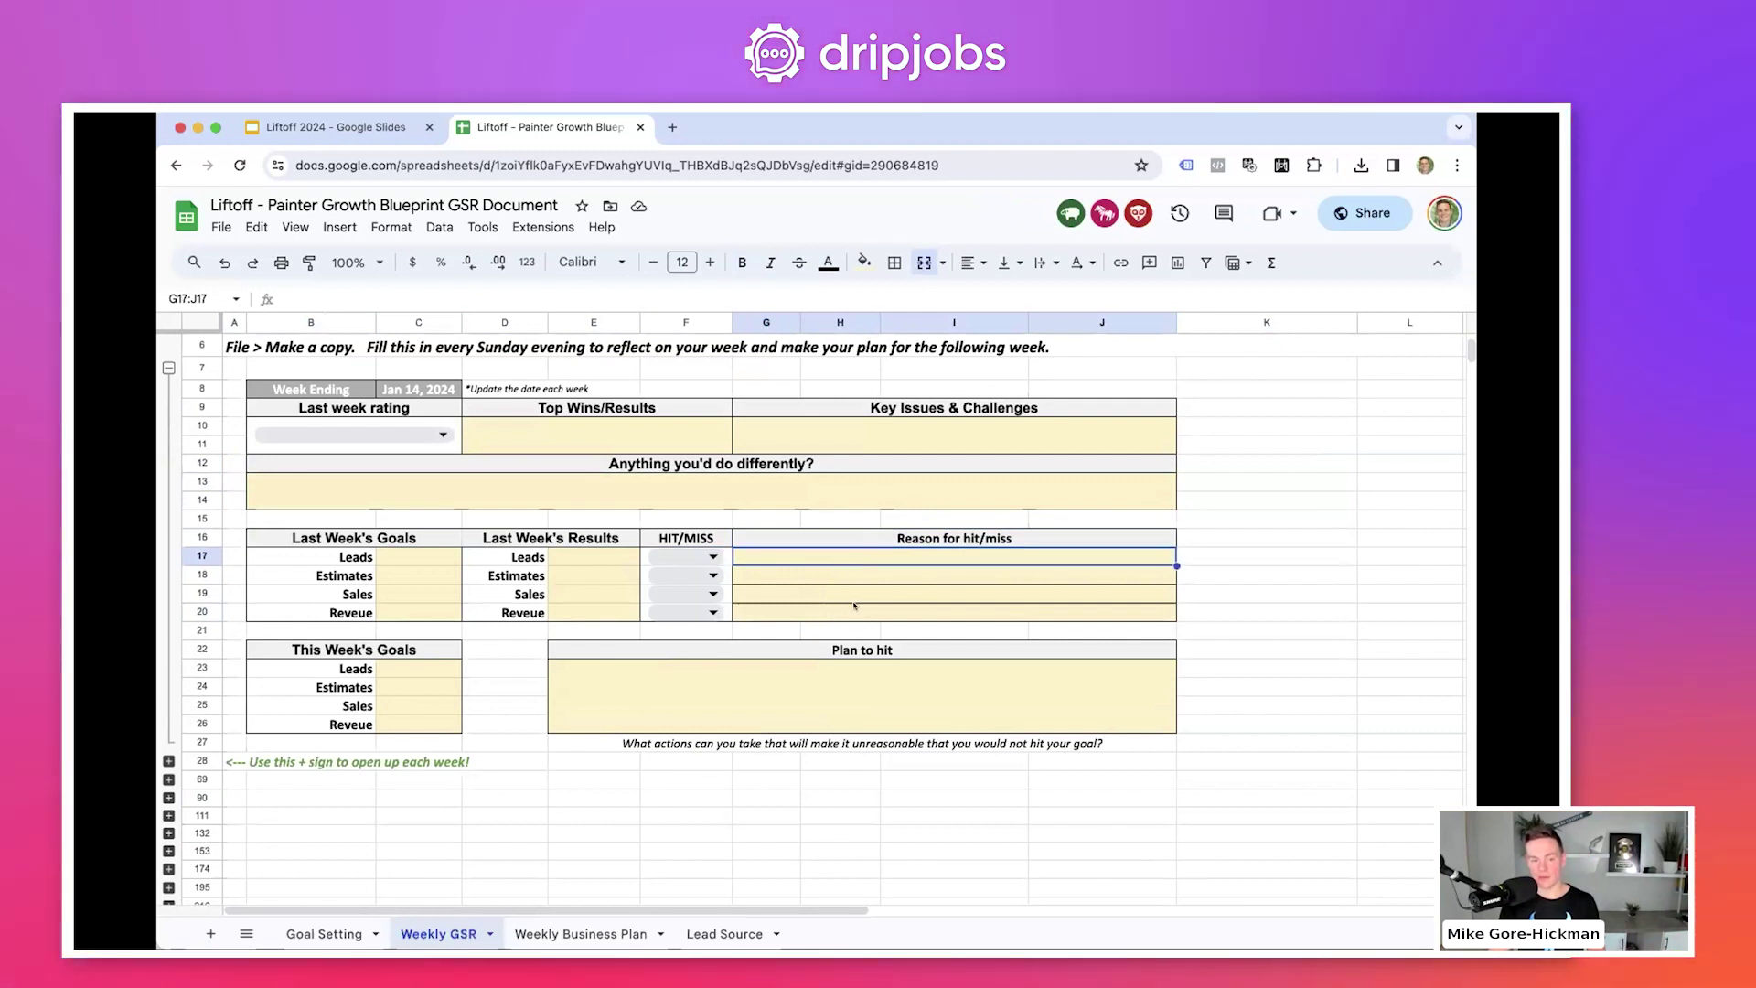
drag(416, 668, 418, 728)
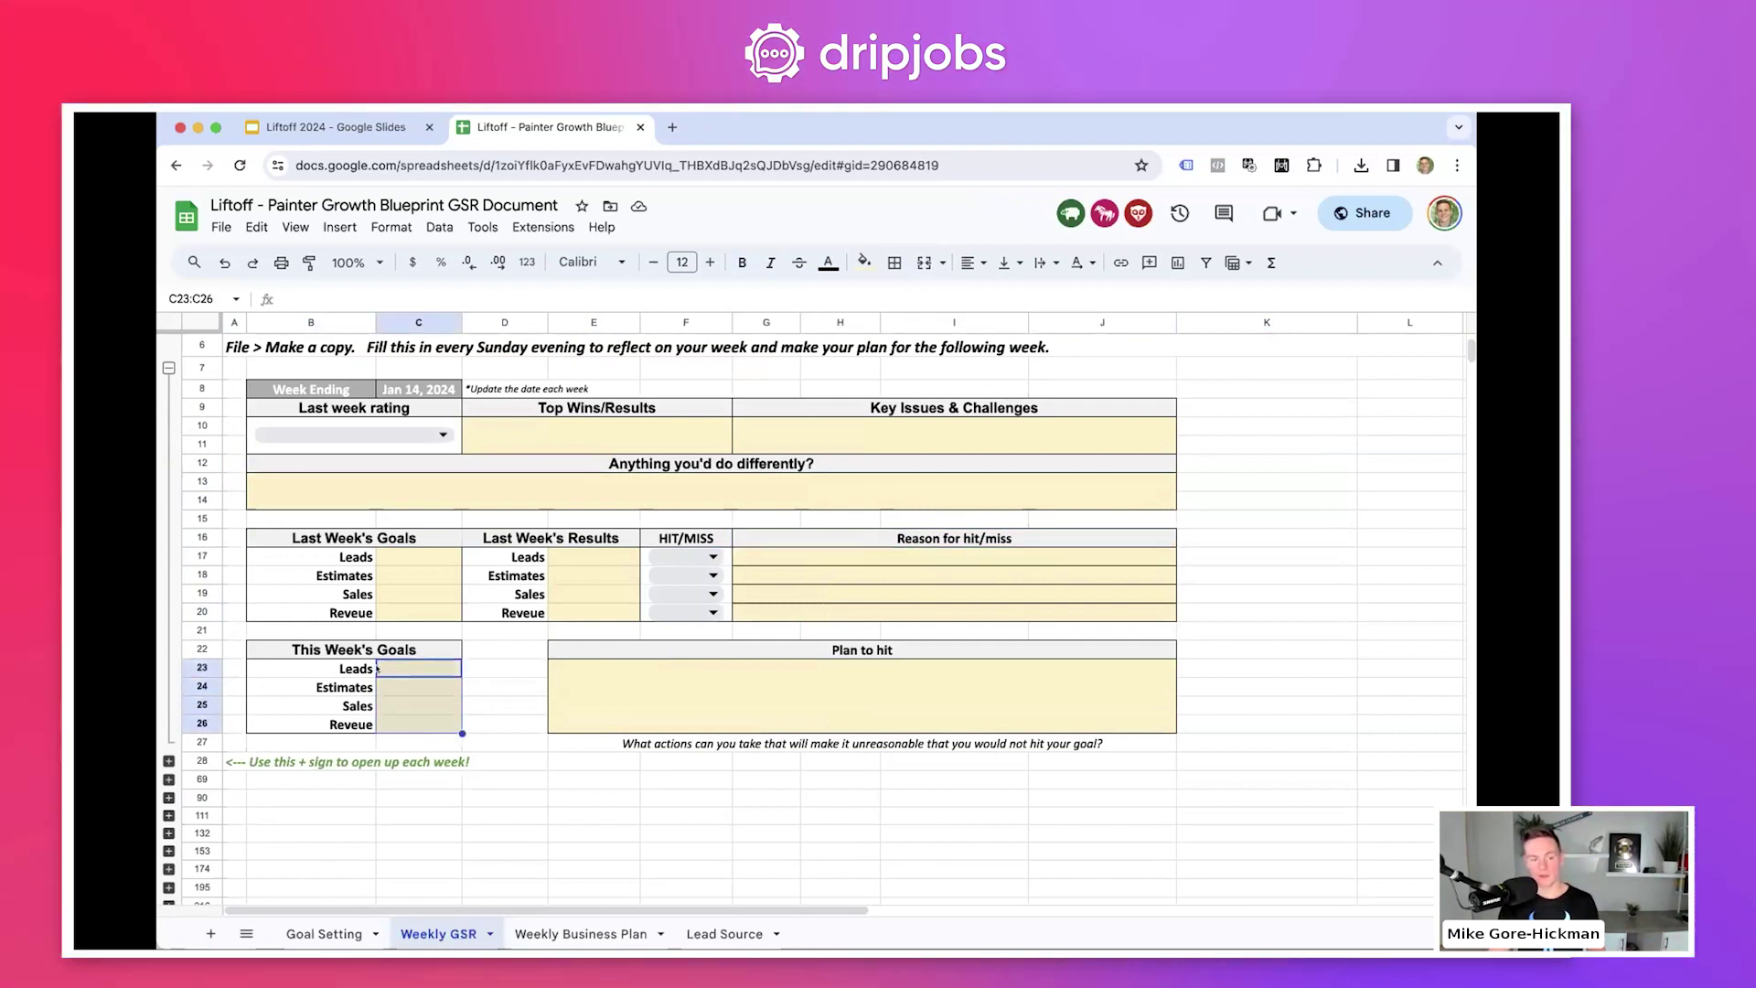
- Examine the Plan to hit field beside This Week's Goals, the question beneath it, and the collapsed weekly sections
click(786, 689)
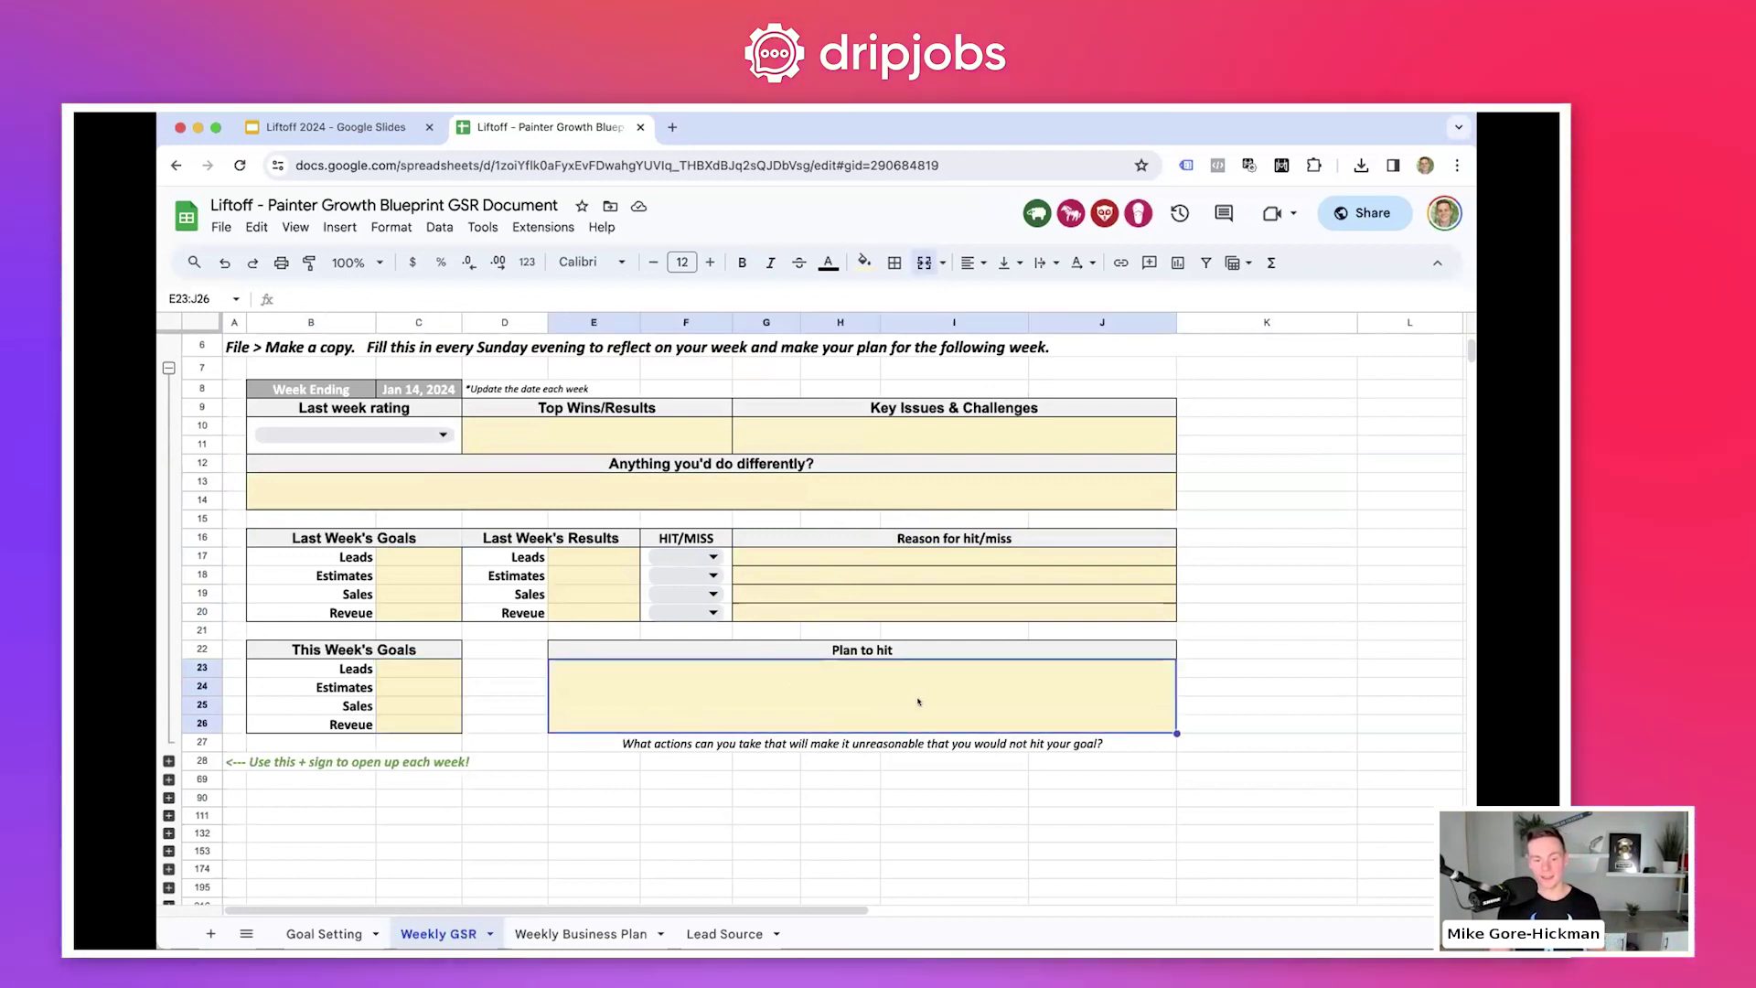
click(685, 747)
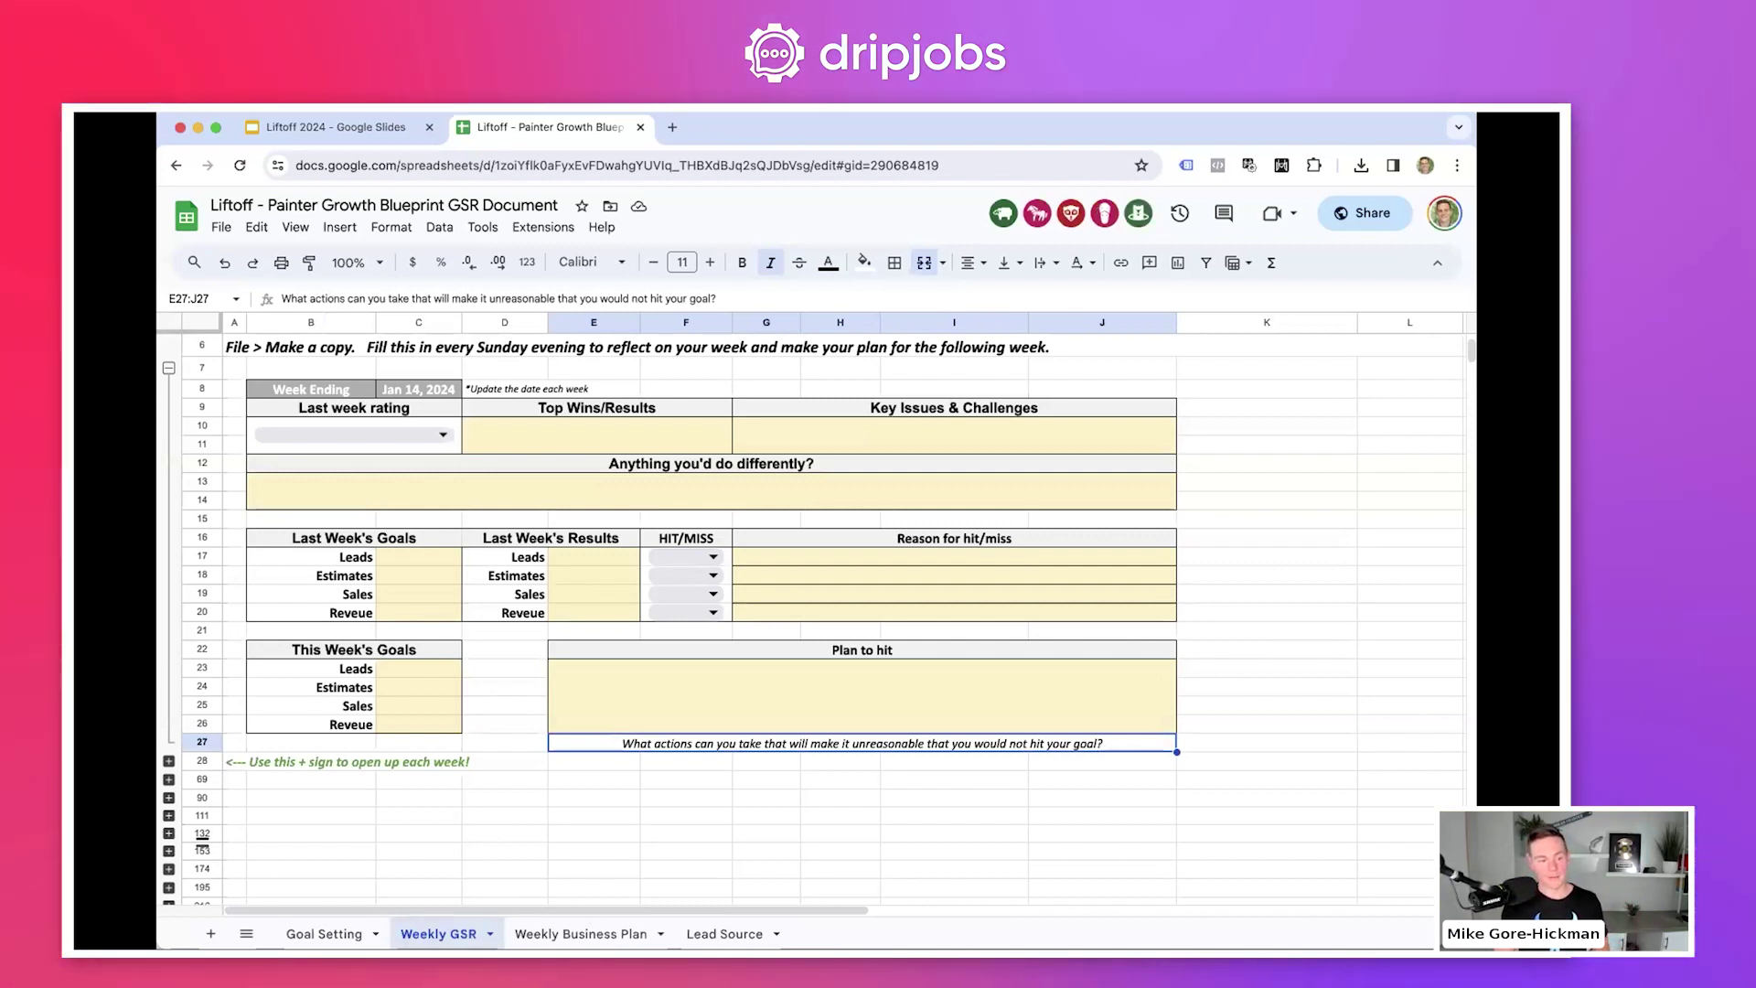
scroll(237, 385, up, 1)
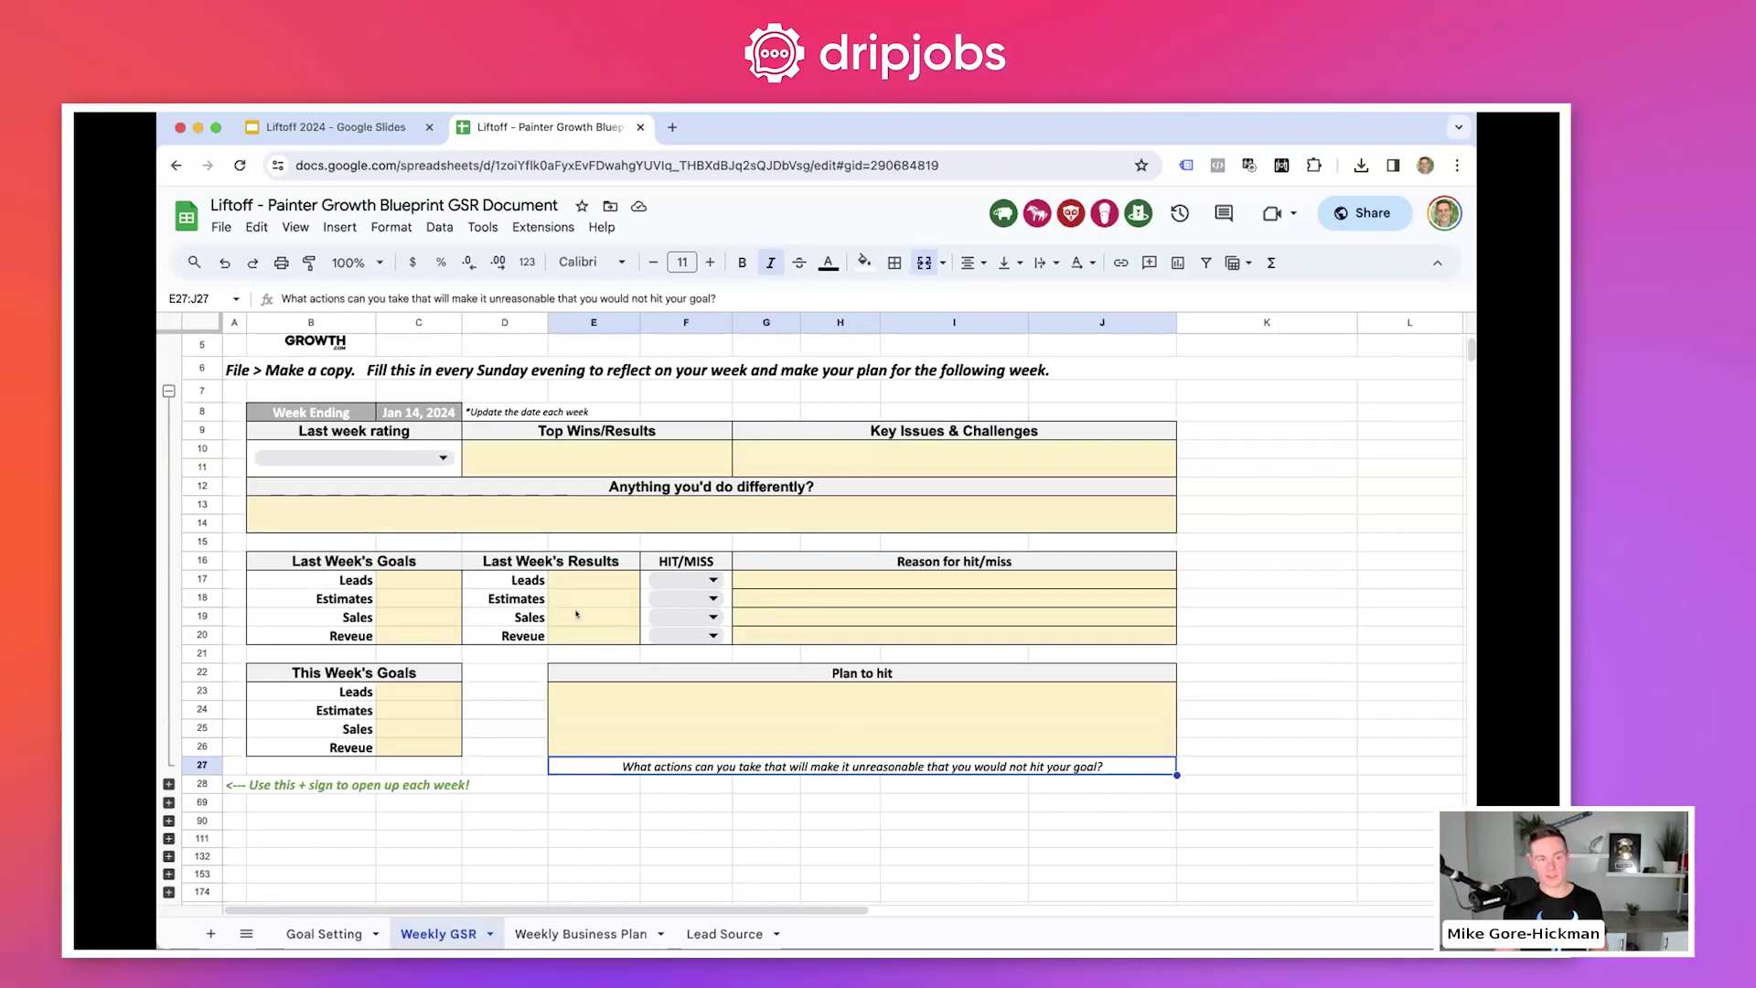
click(372, 646)
scroll(373, 646, down, 5)
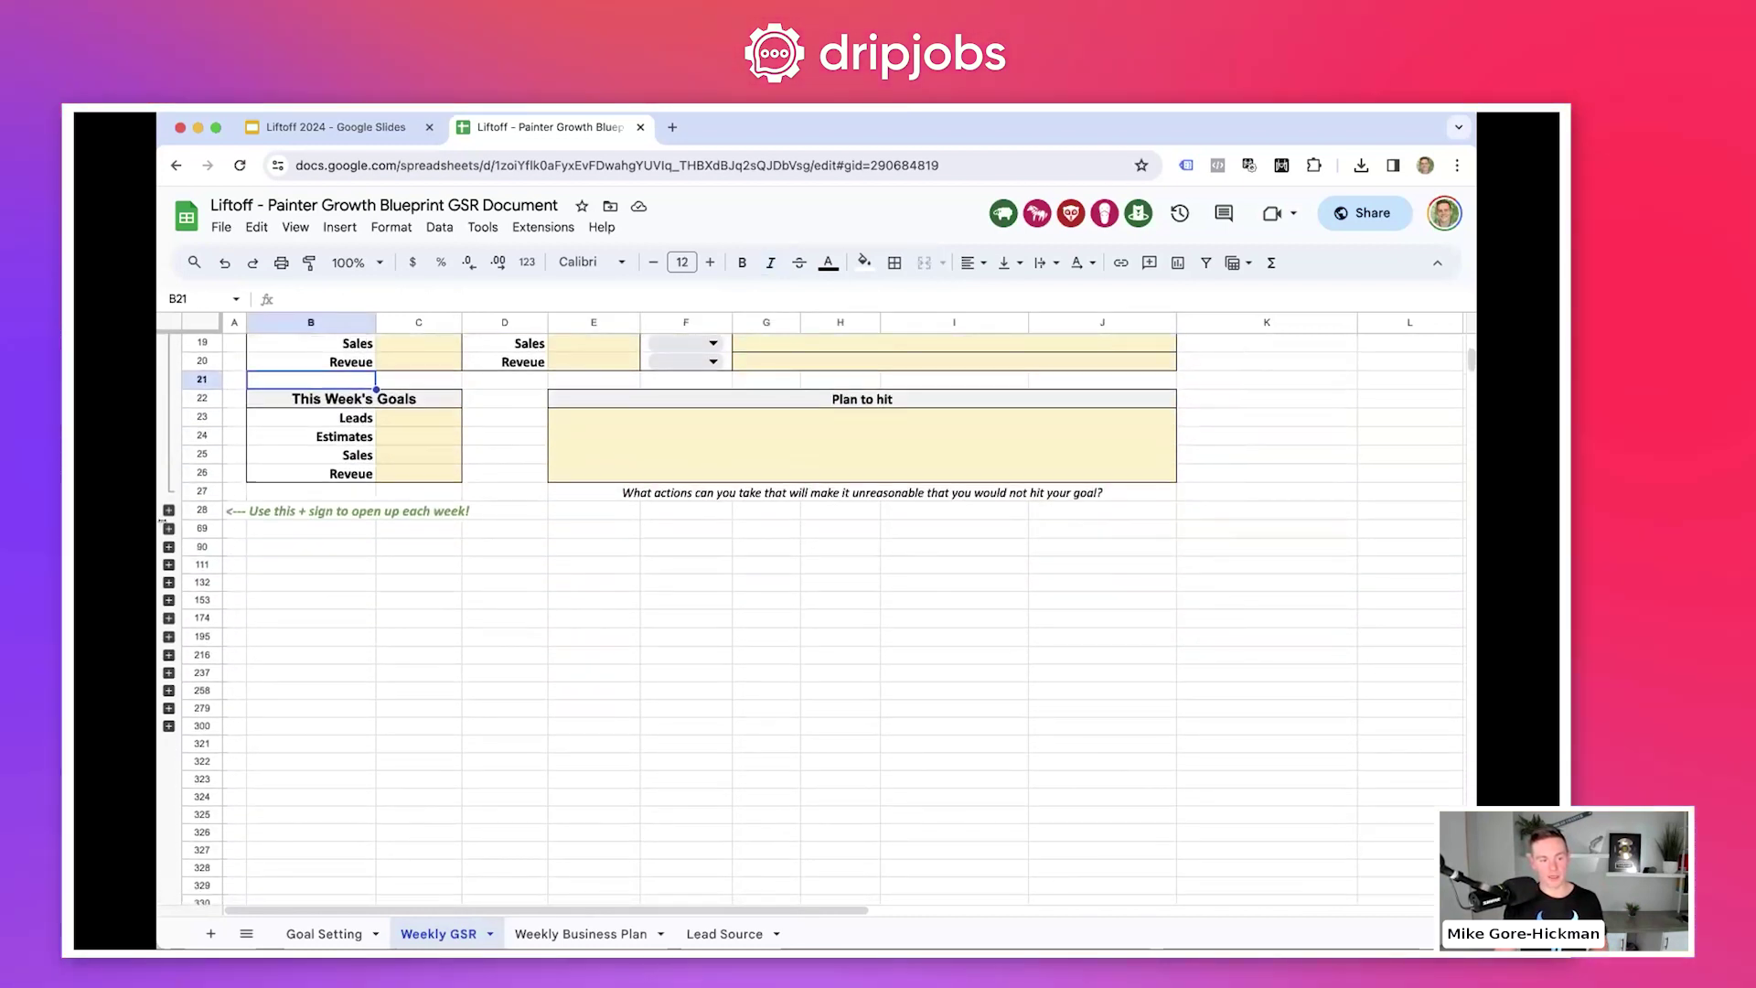
scroll(161, 357, up, 6)
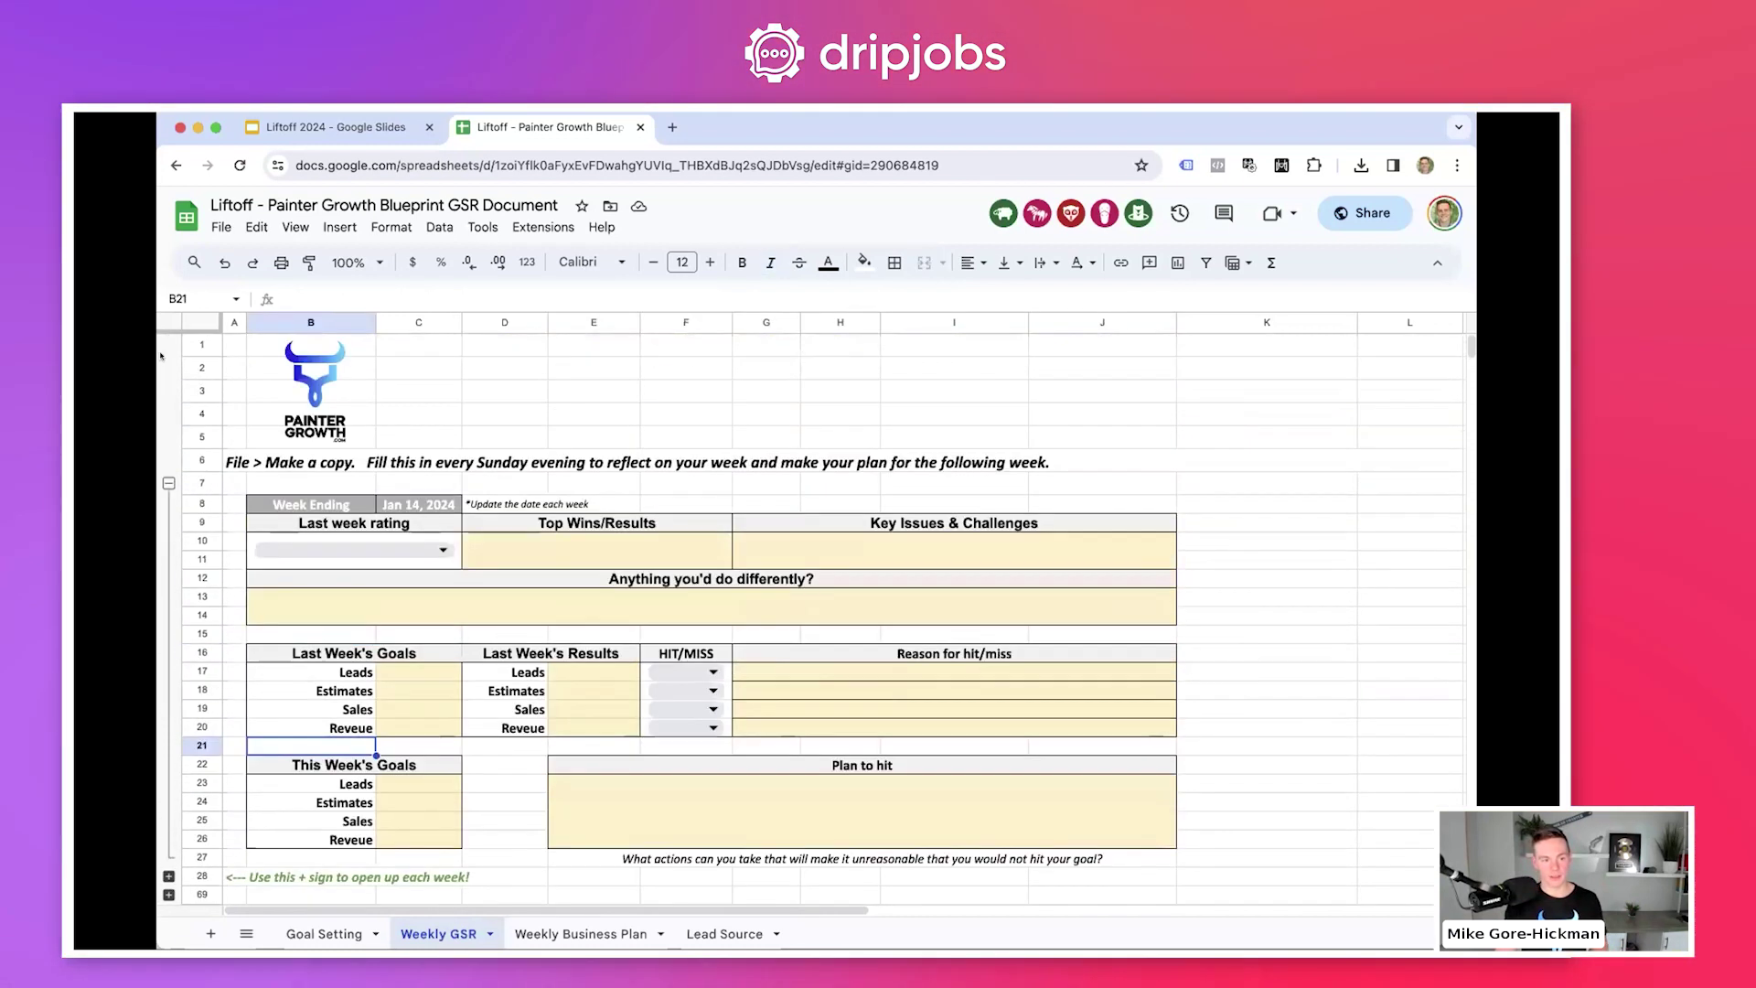
- Collapse the first week's section and briefly expand the next week's section to preview its form
click(168, 483)
click(167, 503)
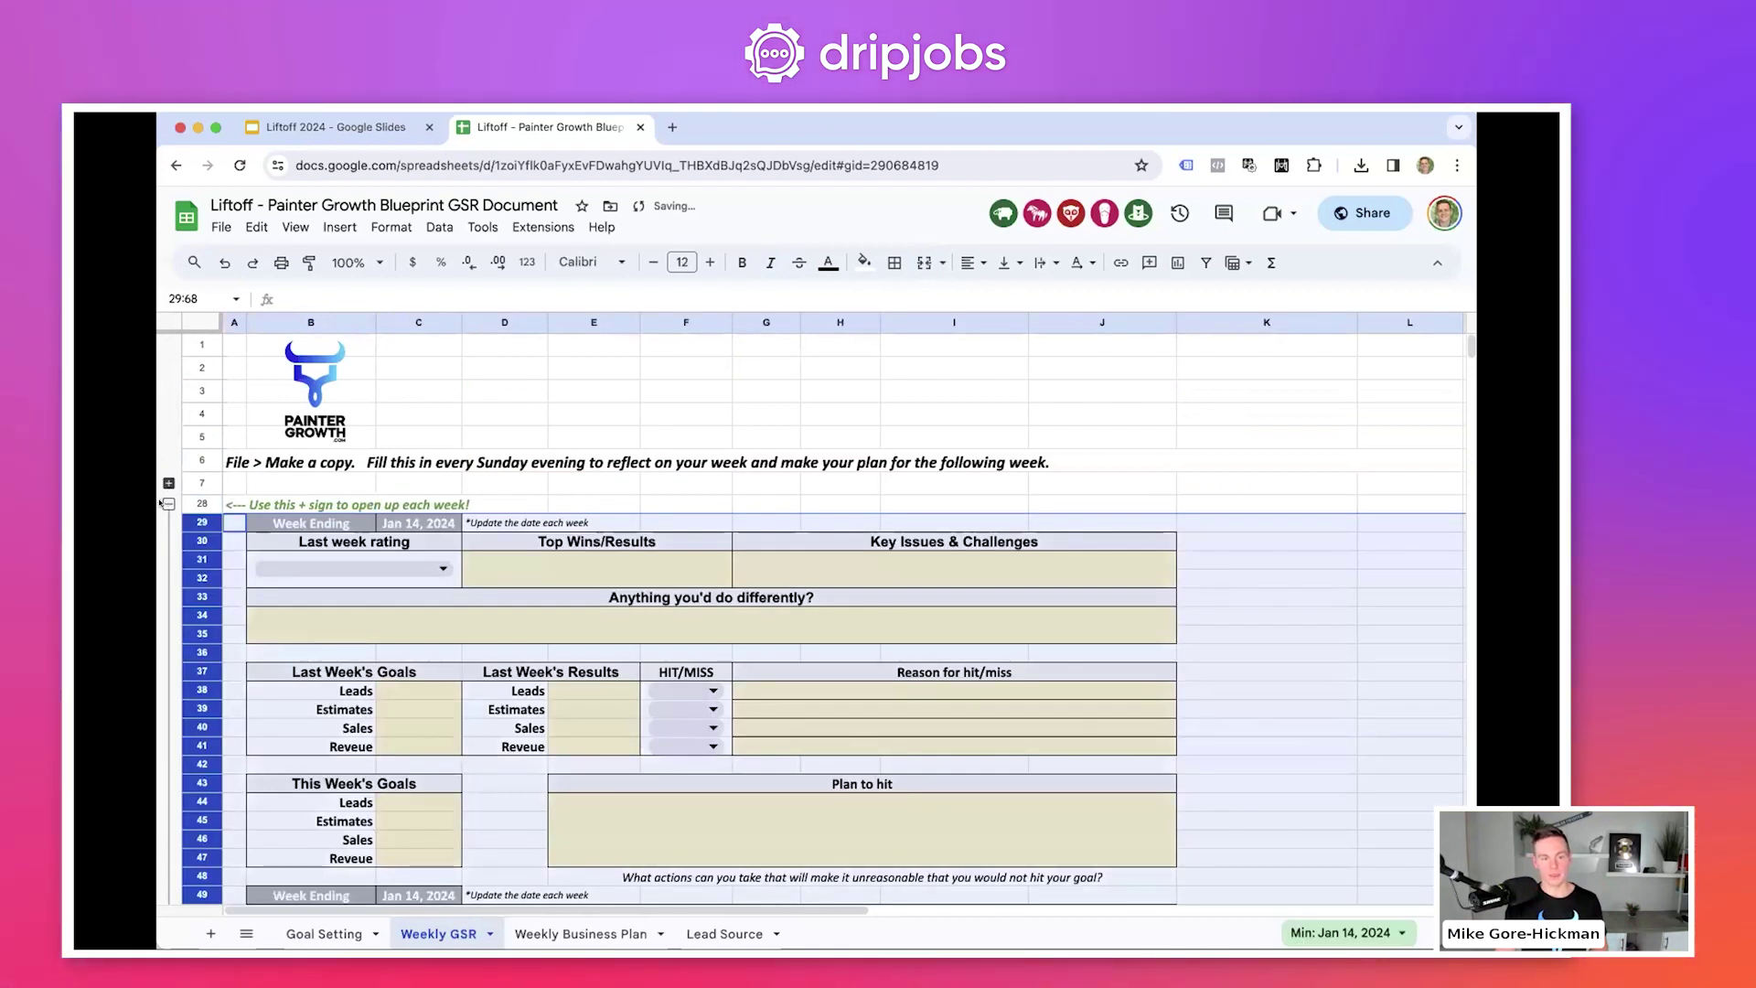
click(167, 484)
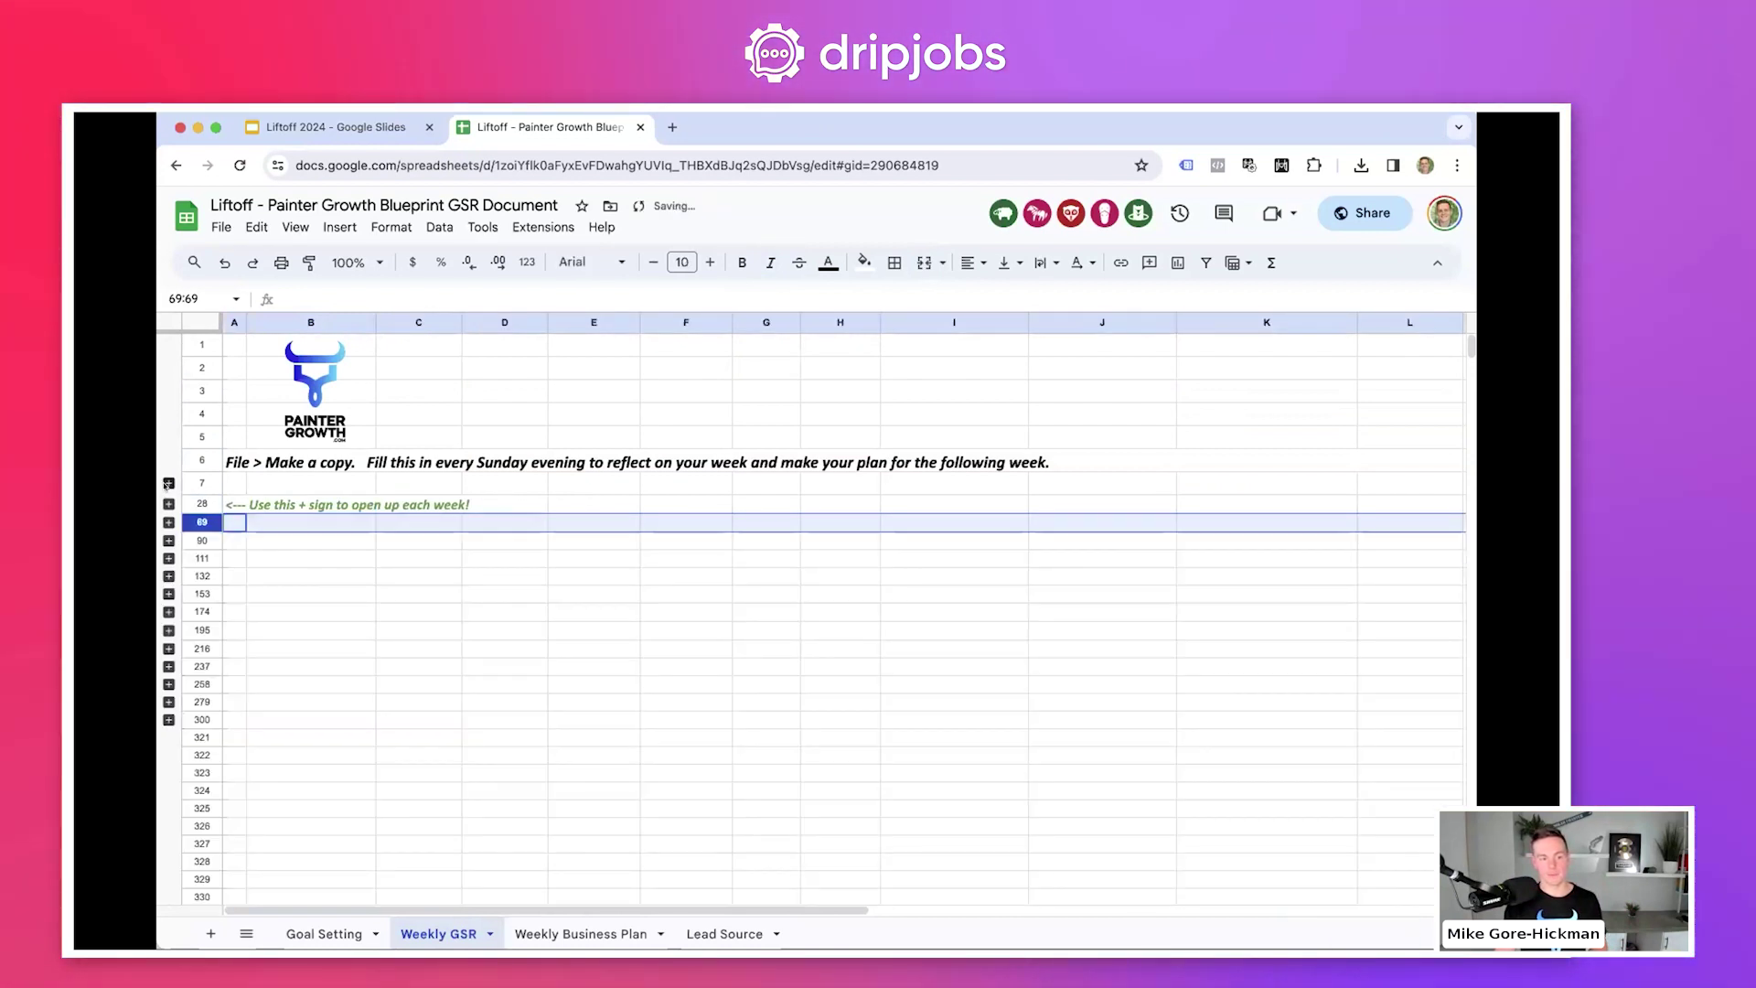
click(169, 483)
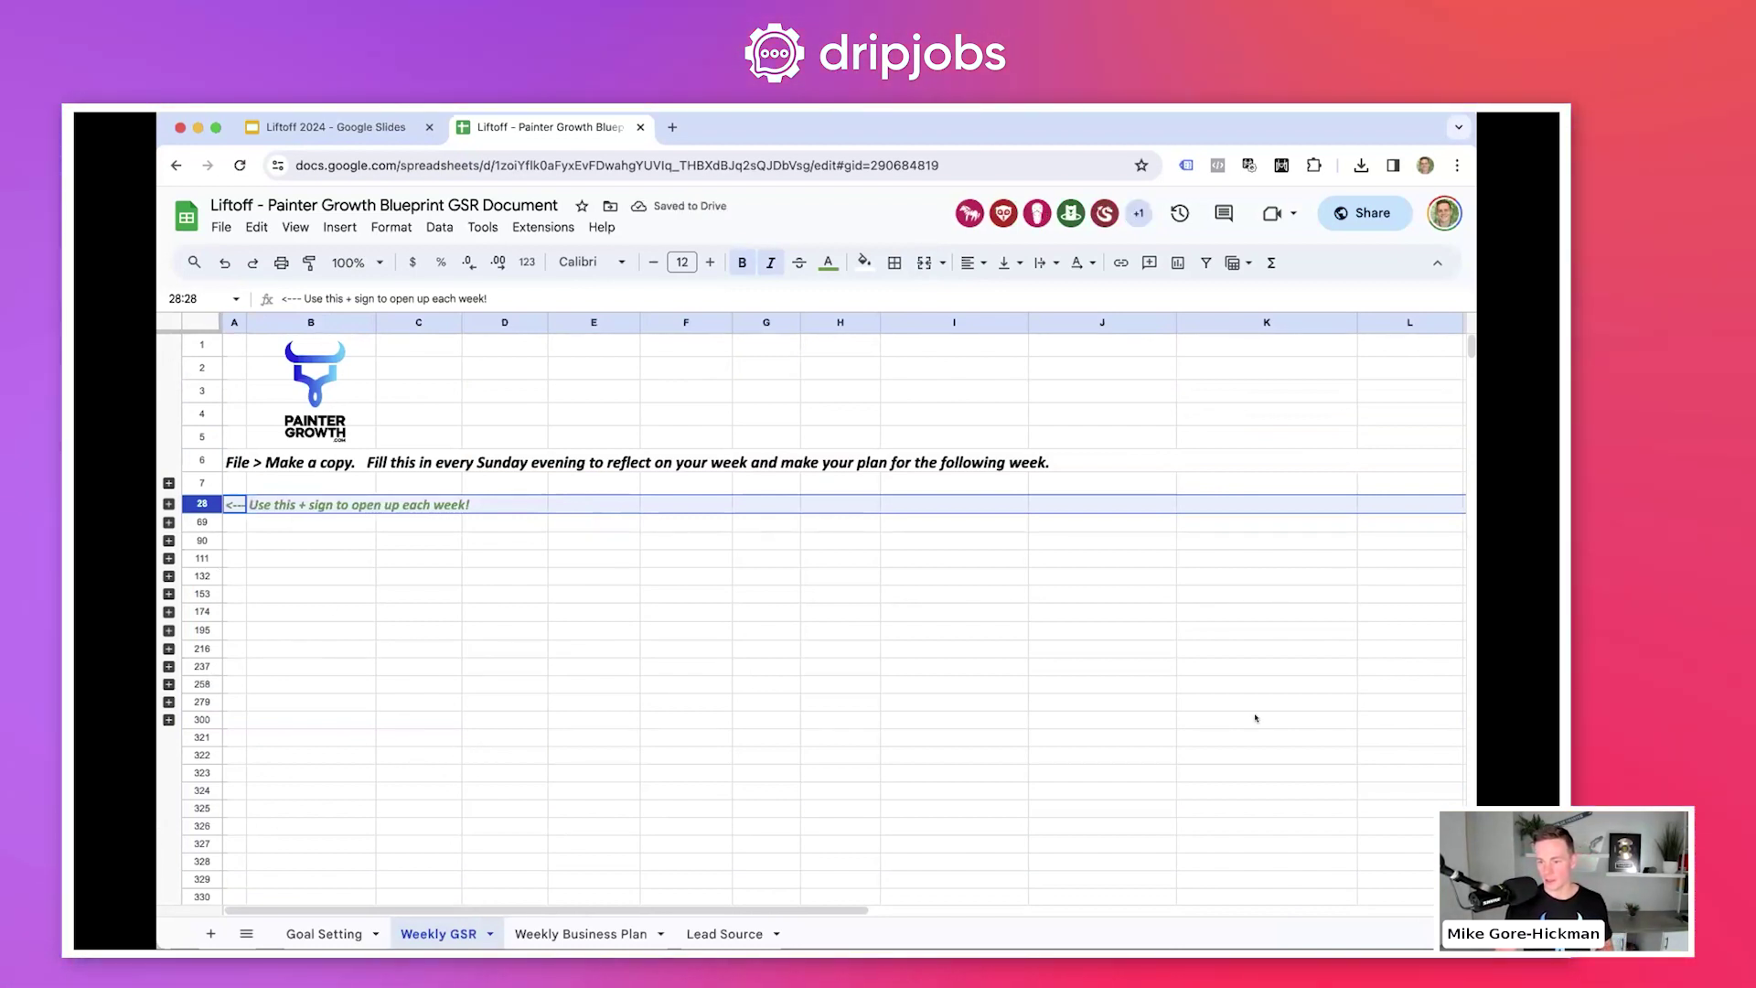
- Switch to the Liftoff 2024 Google Slides presentation and advance to the Weekly Business Plan slide
key(ctrl+shift+Tab)
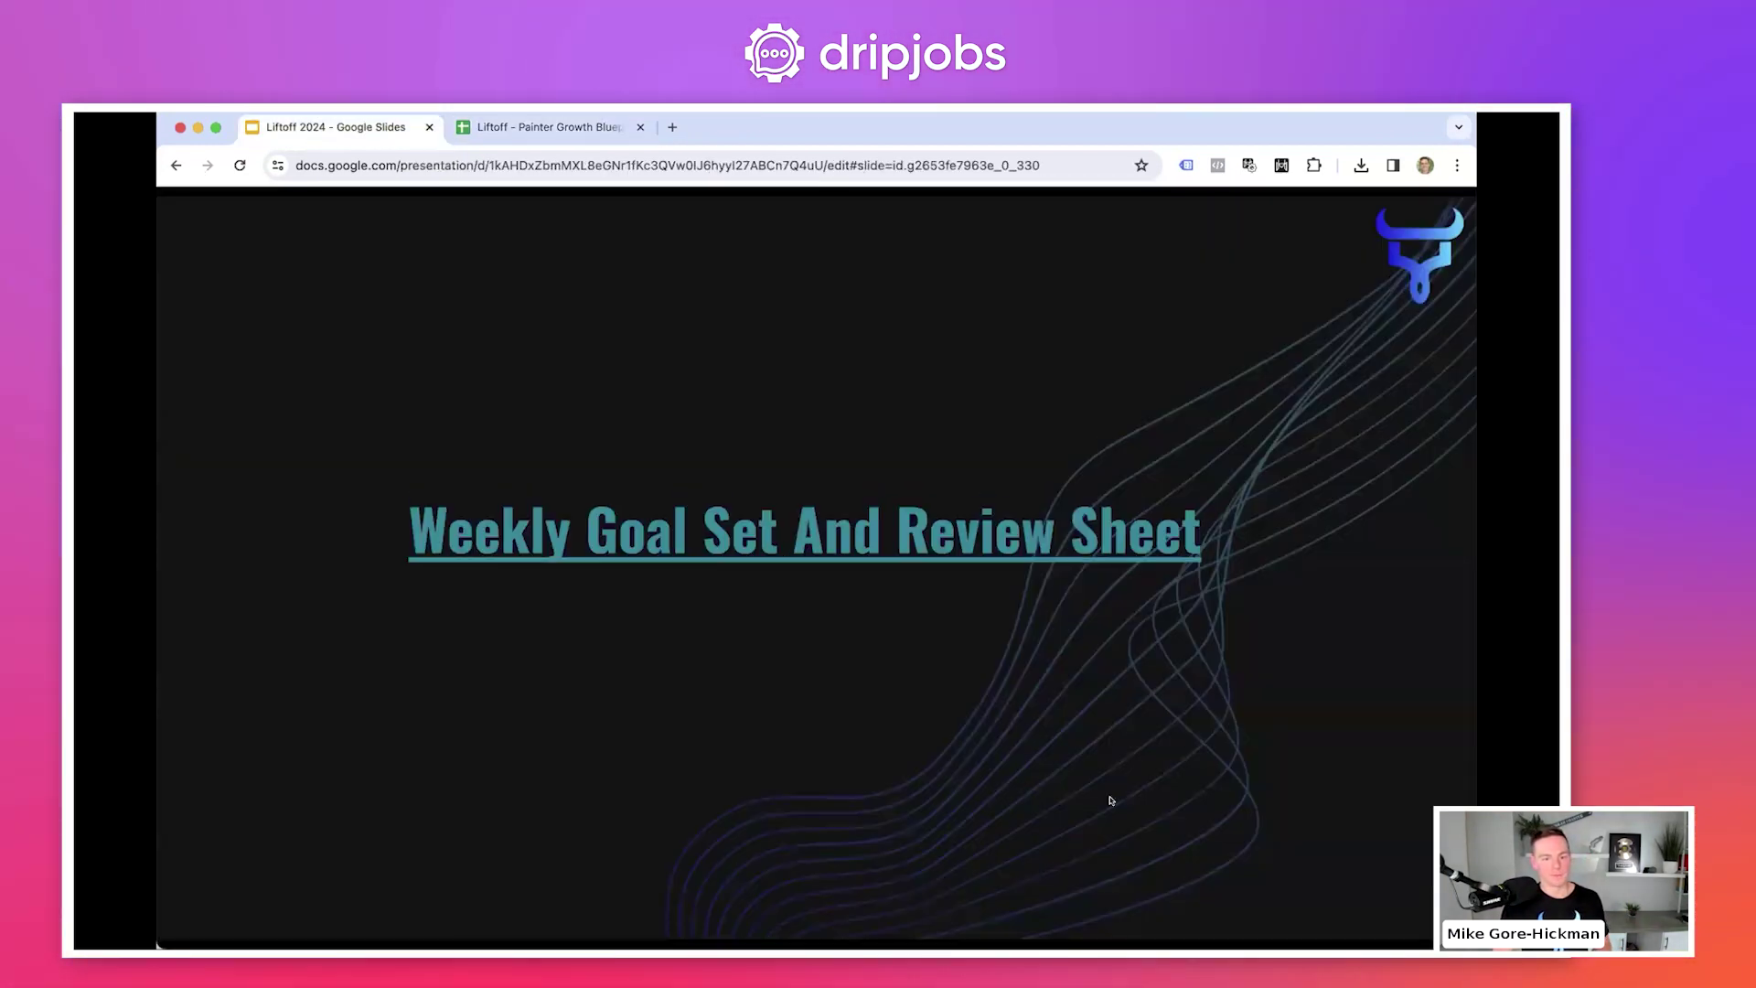
click(886, 813)
click(885, 812)
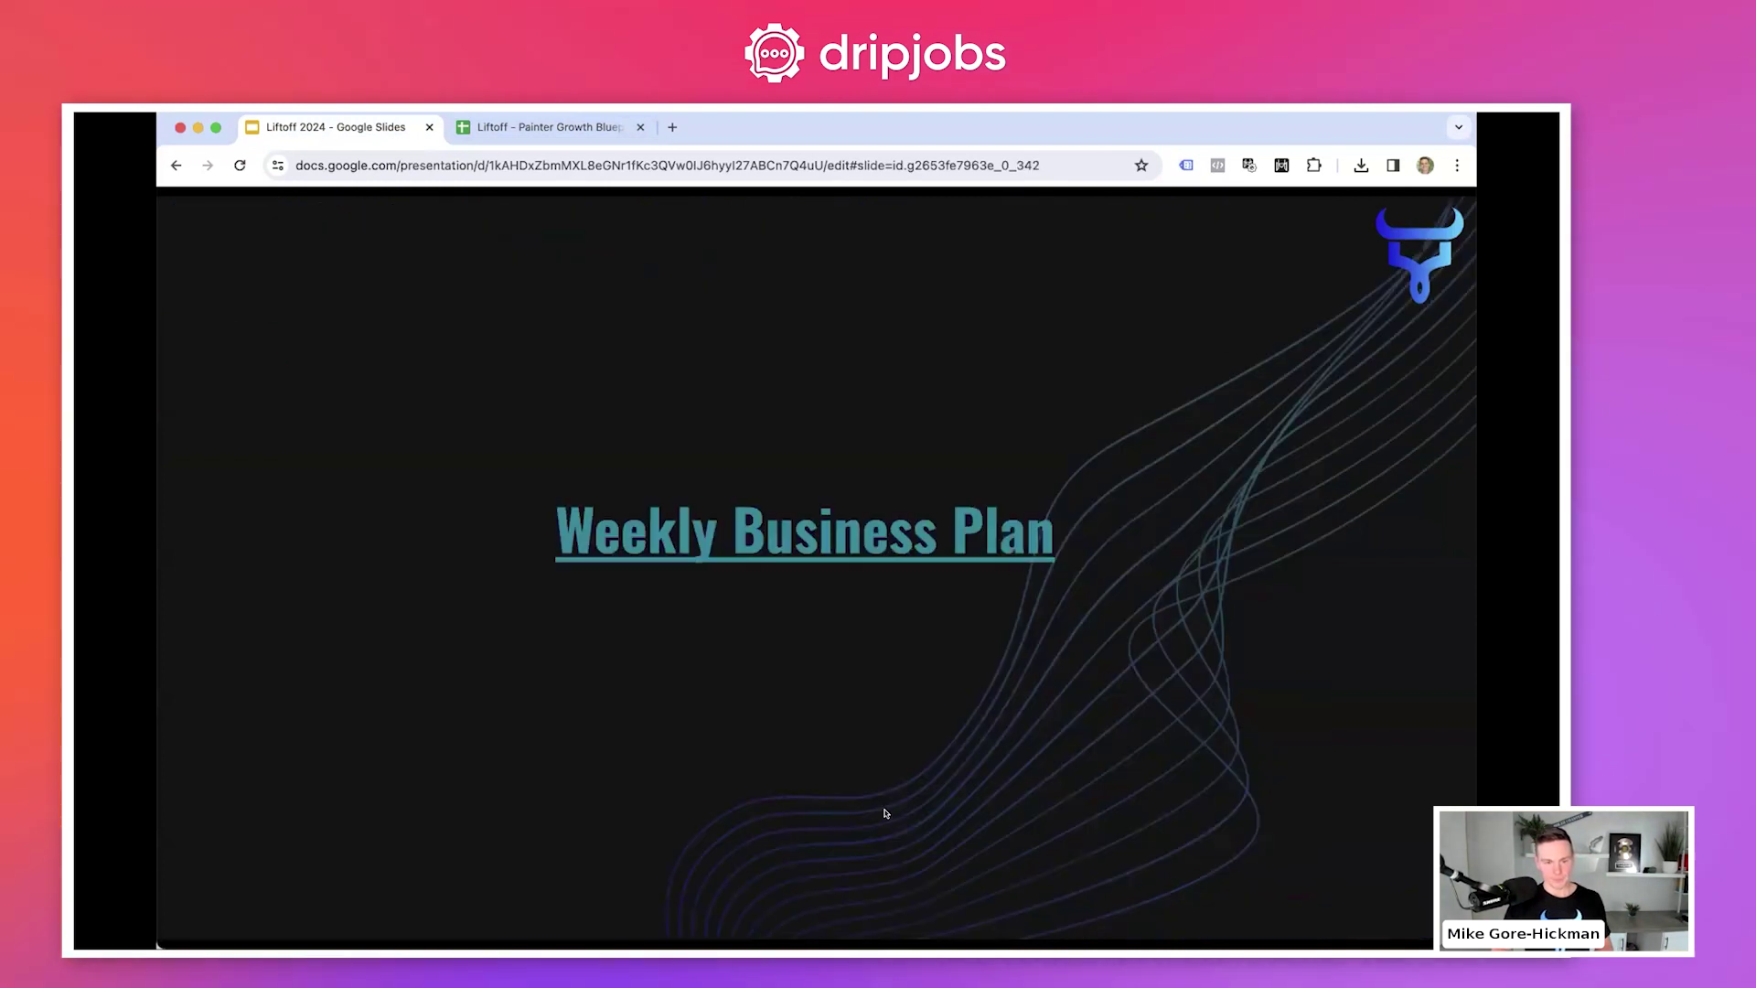
- Return to the Painter Growth Blueprint GSR spreadsheet and expand the first week's section in the Weekly GSR sheet
click(535, 129)
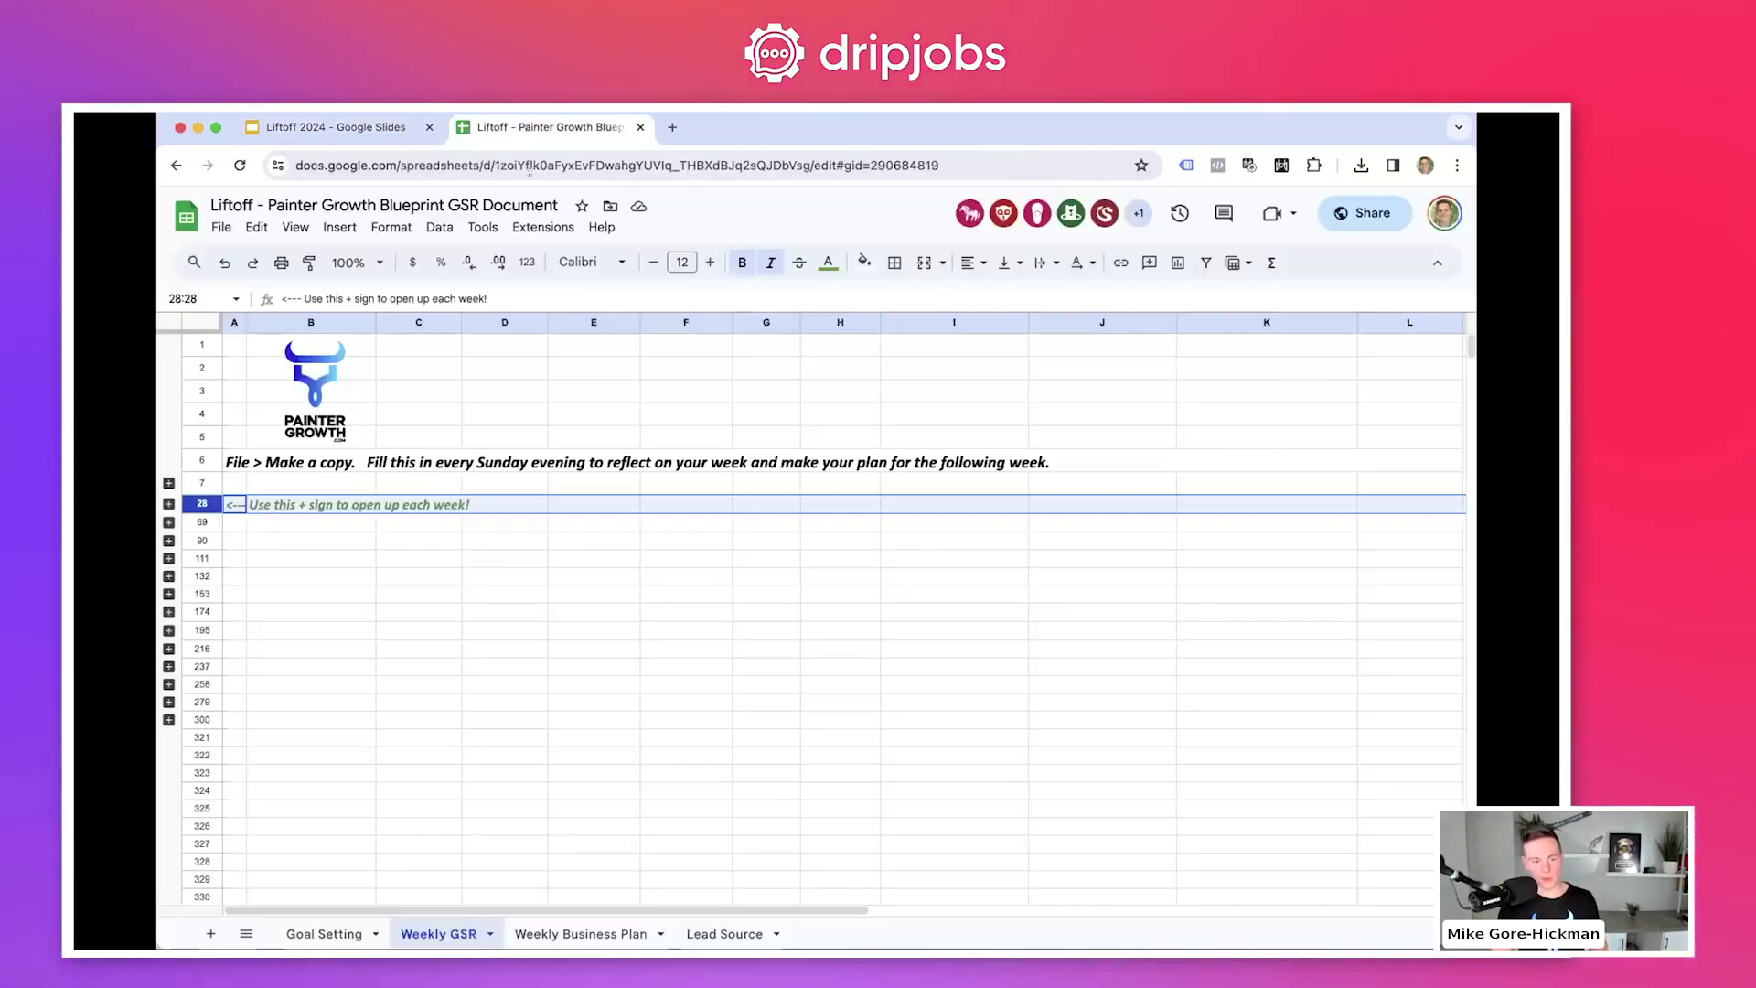
click(168, 503)
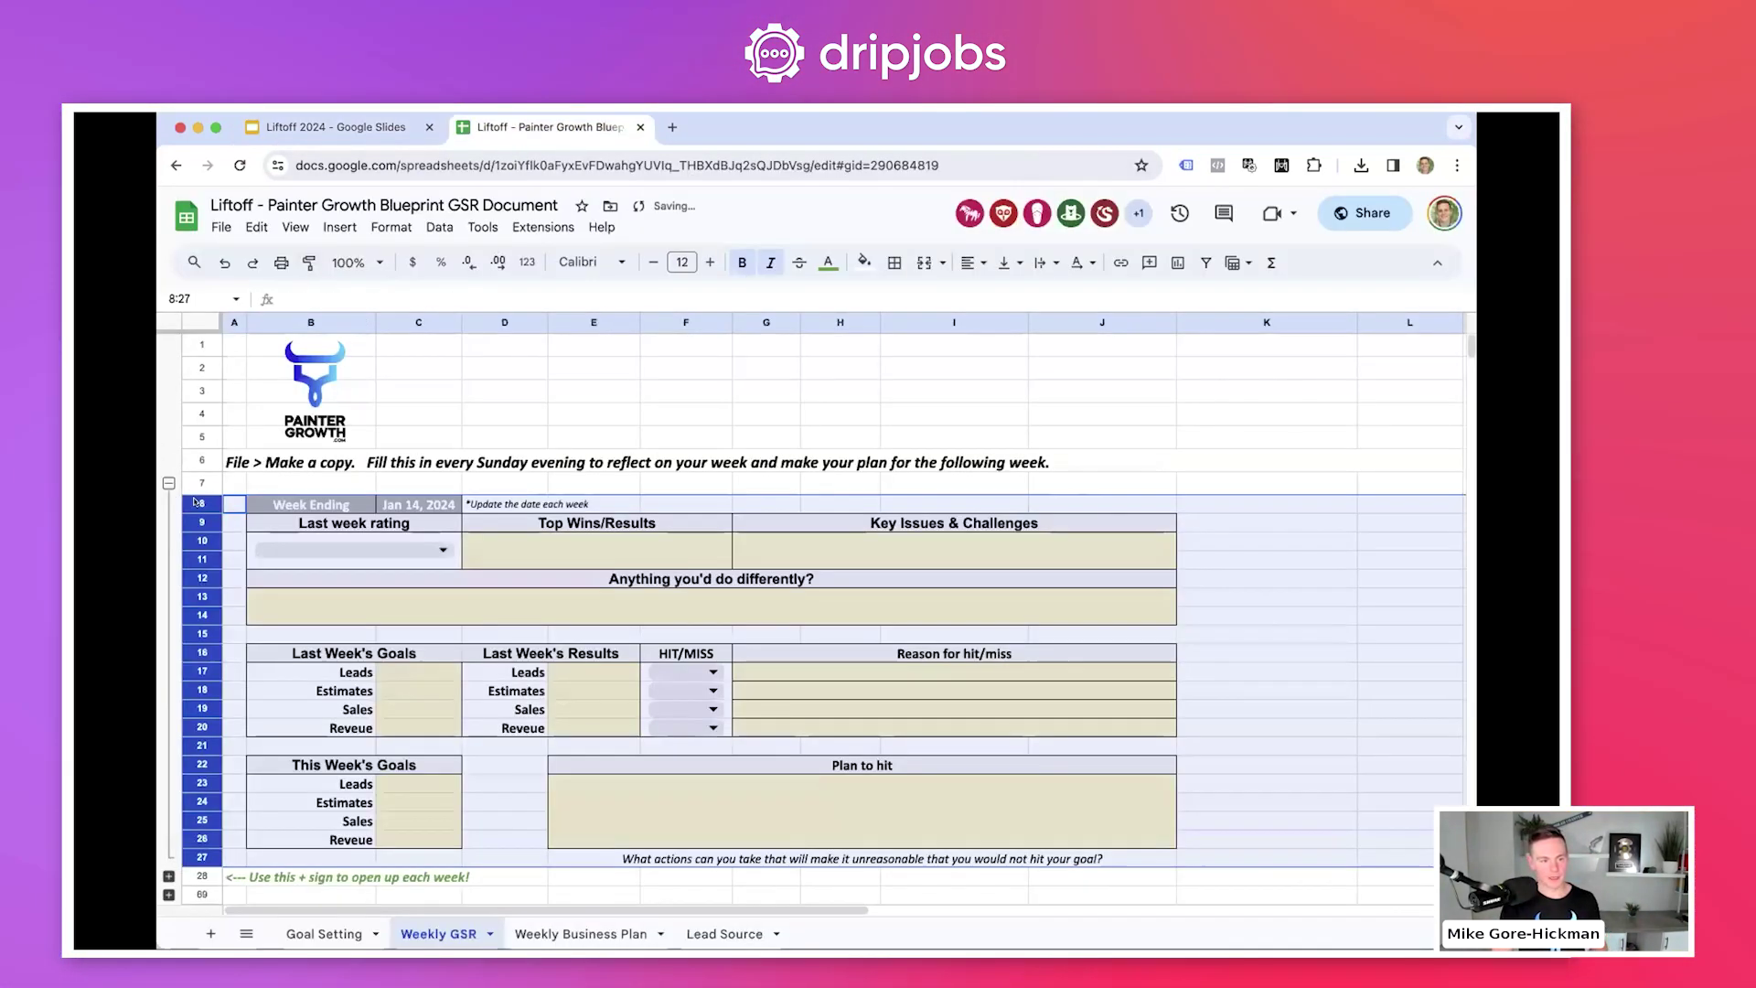
click(1240, 703)
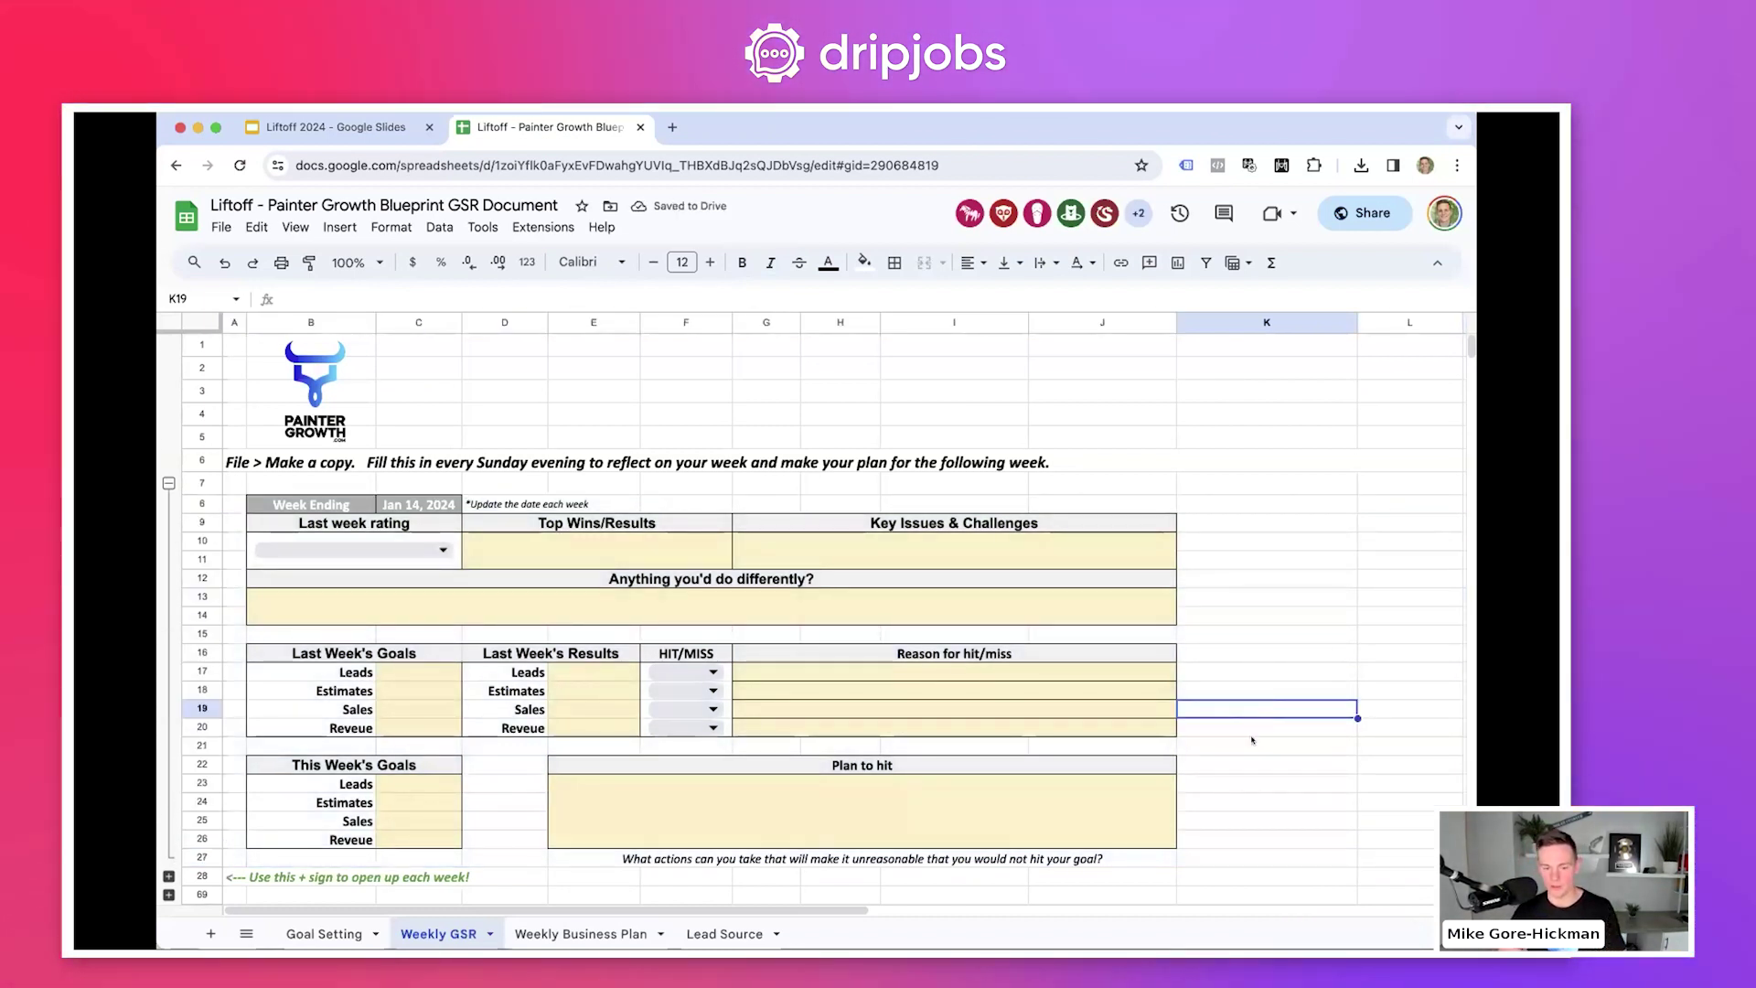
- Correct the misspelled "Reveue" labels to "Revenue" under Last Week's Goals and Last Week's Results
drag(419, 672, 603, 730)
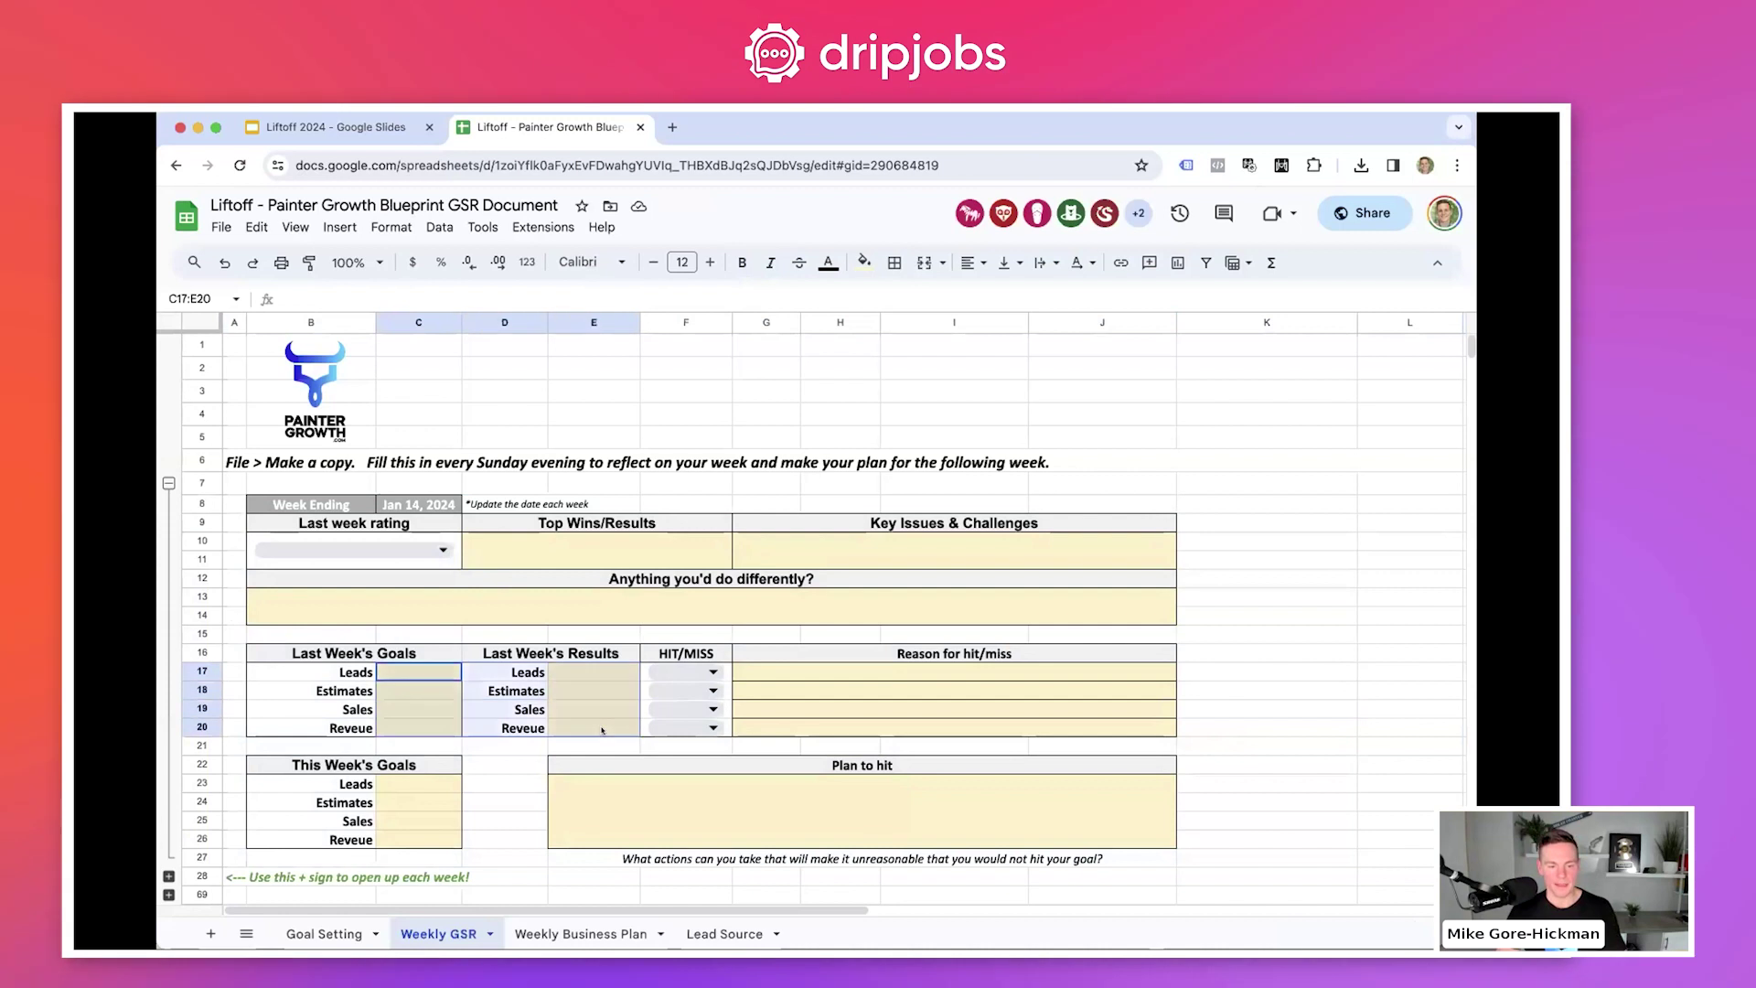
drag(366, 653, 560, 824)
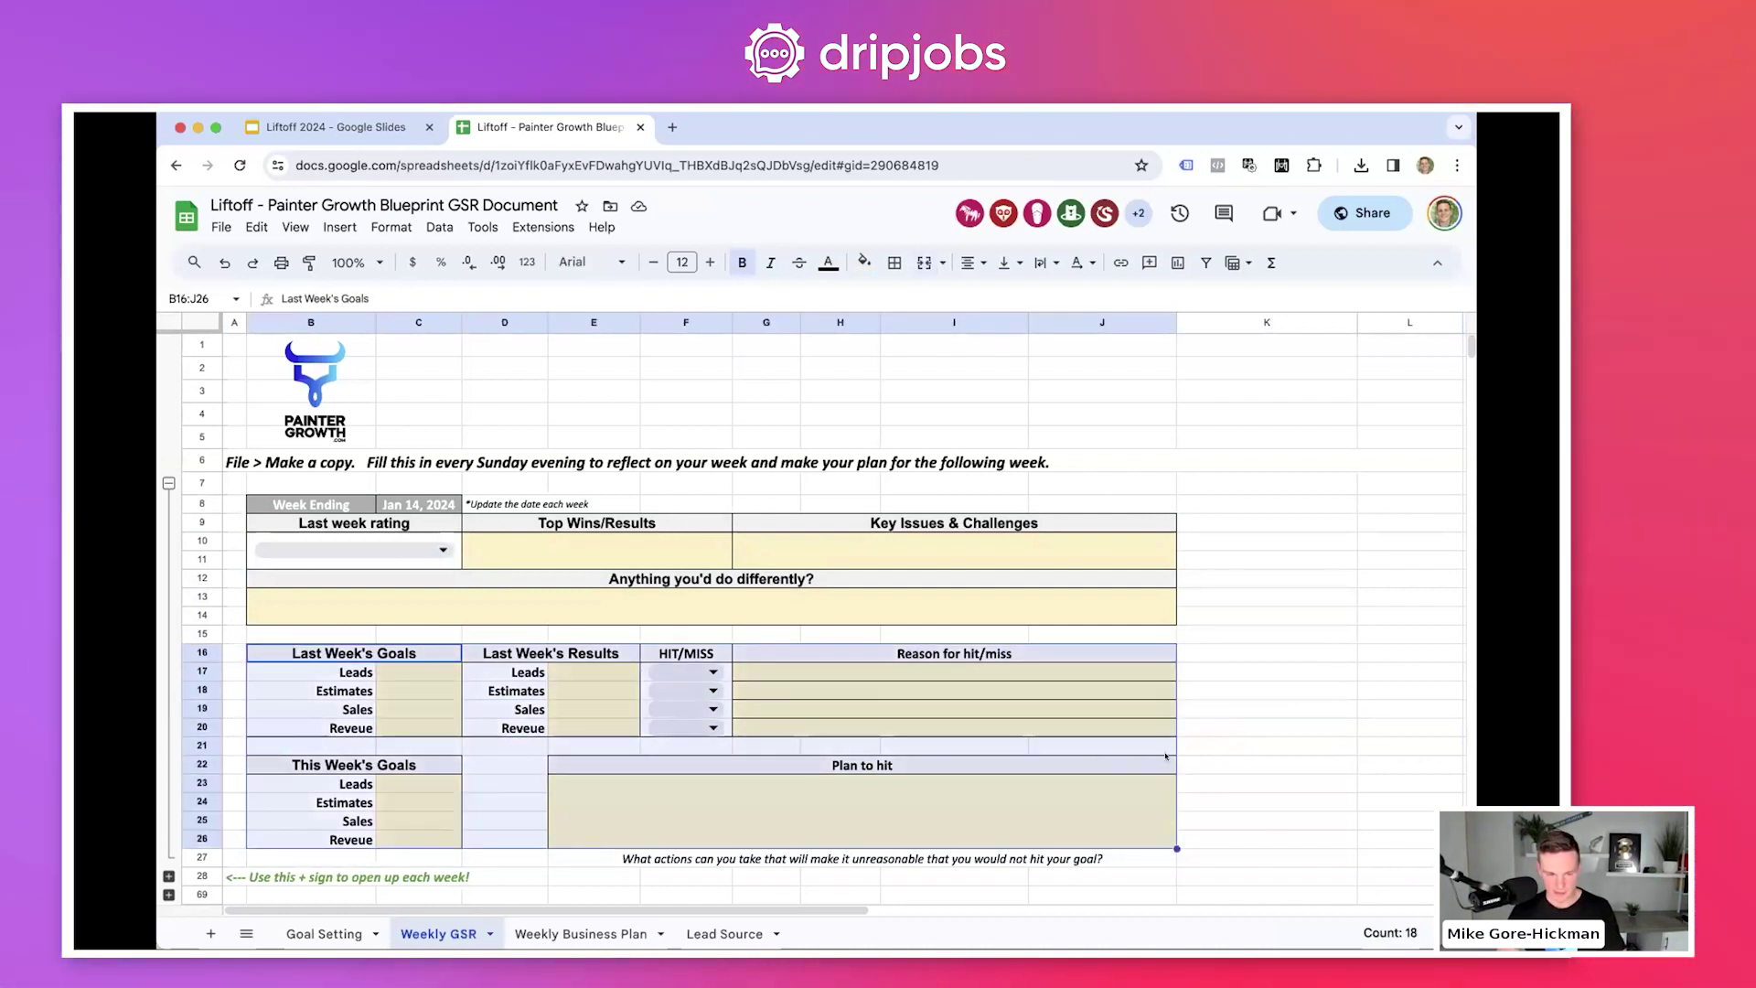
click(531, 728)
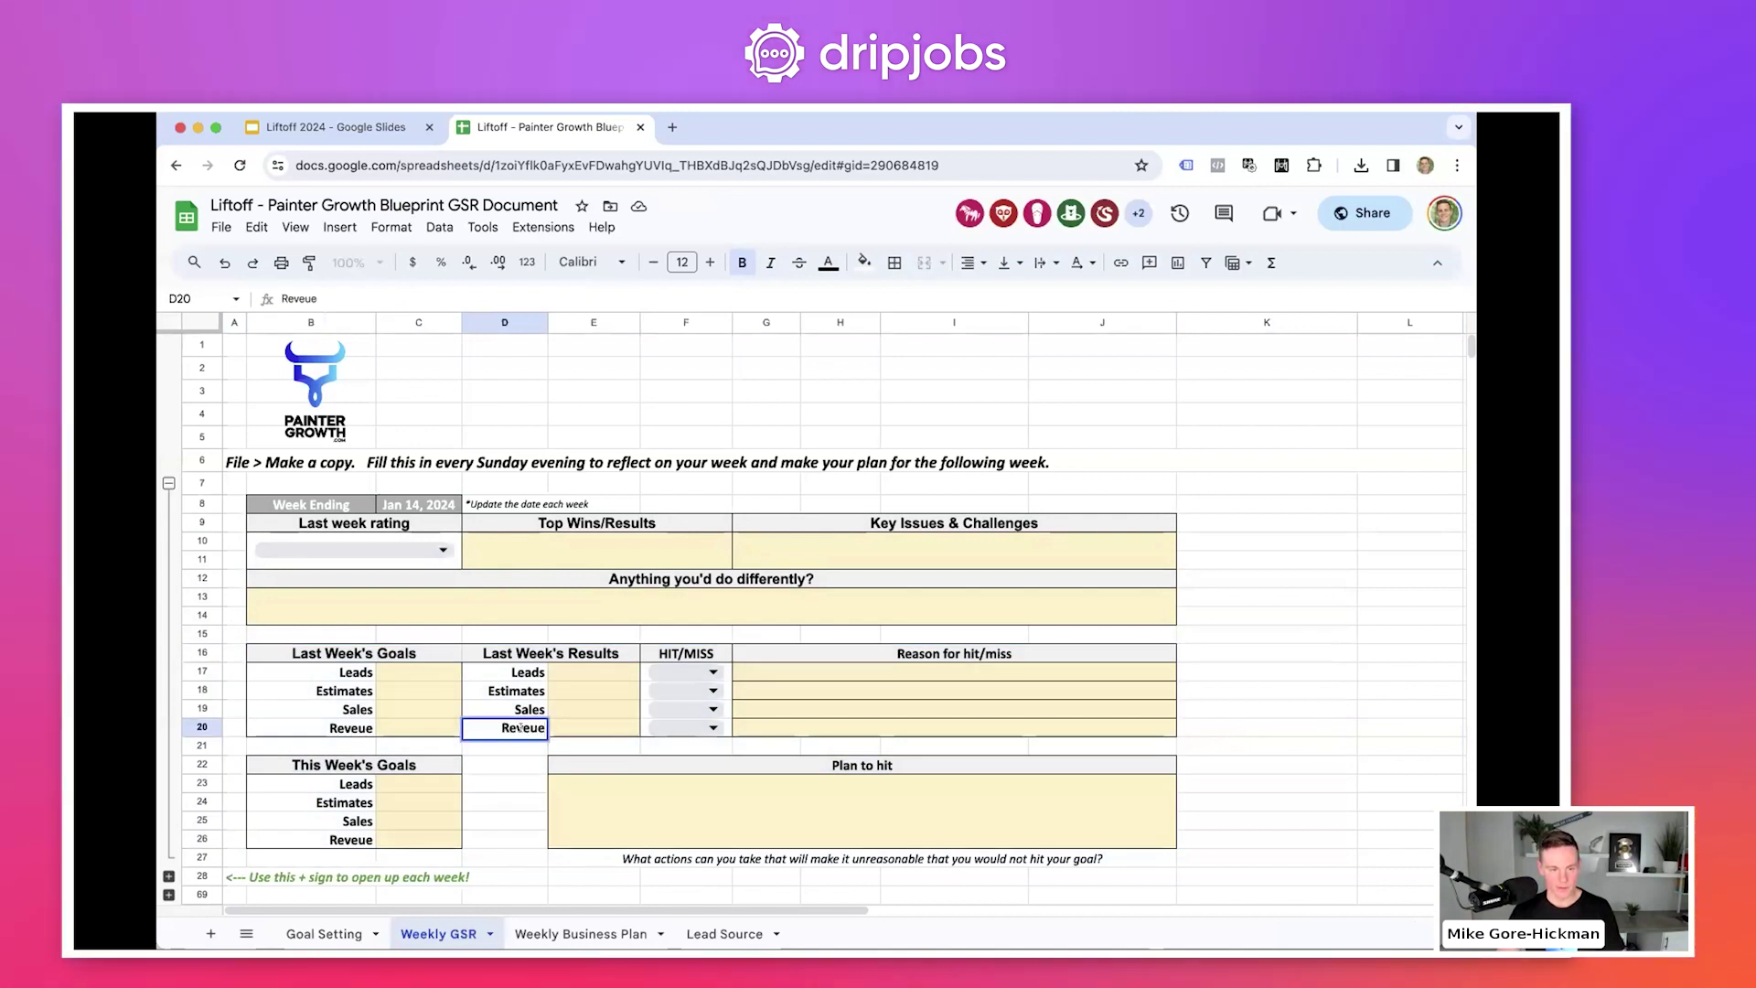
click(347, 725)
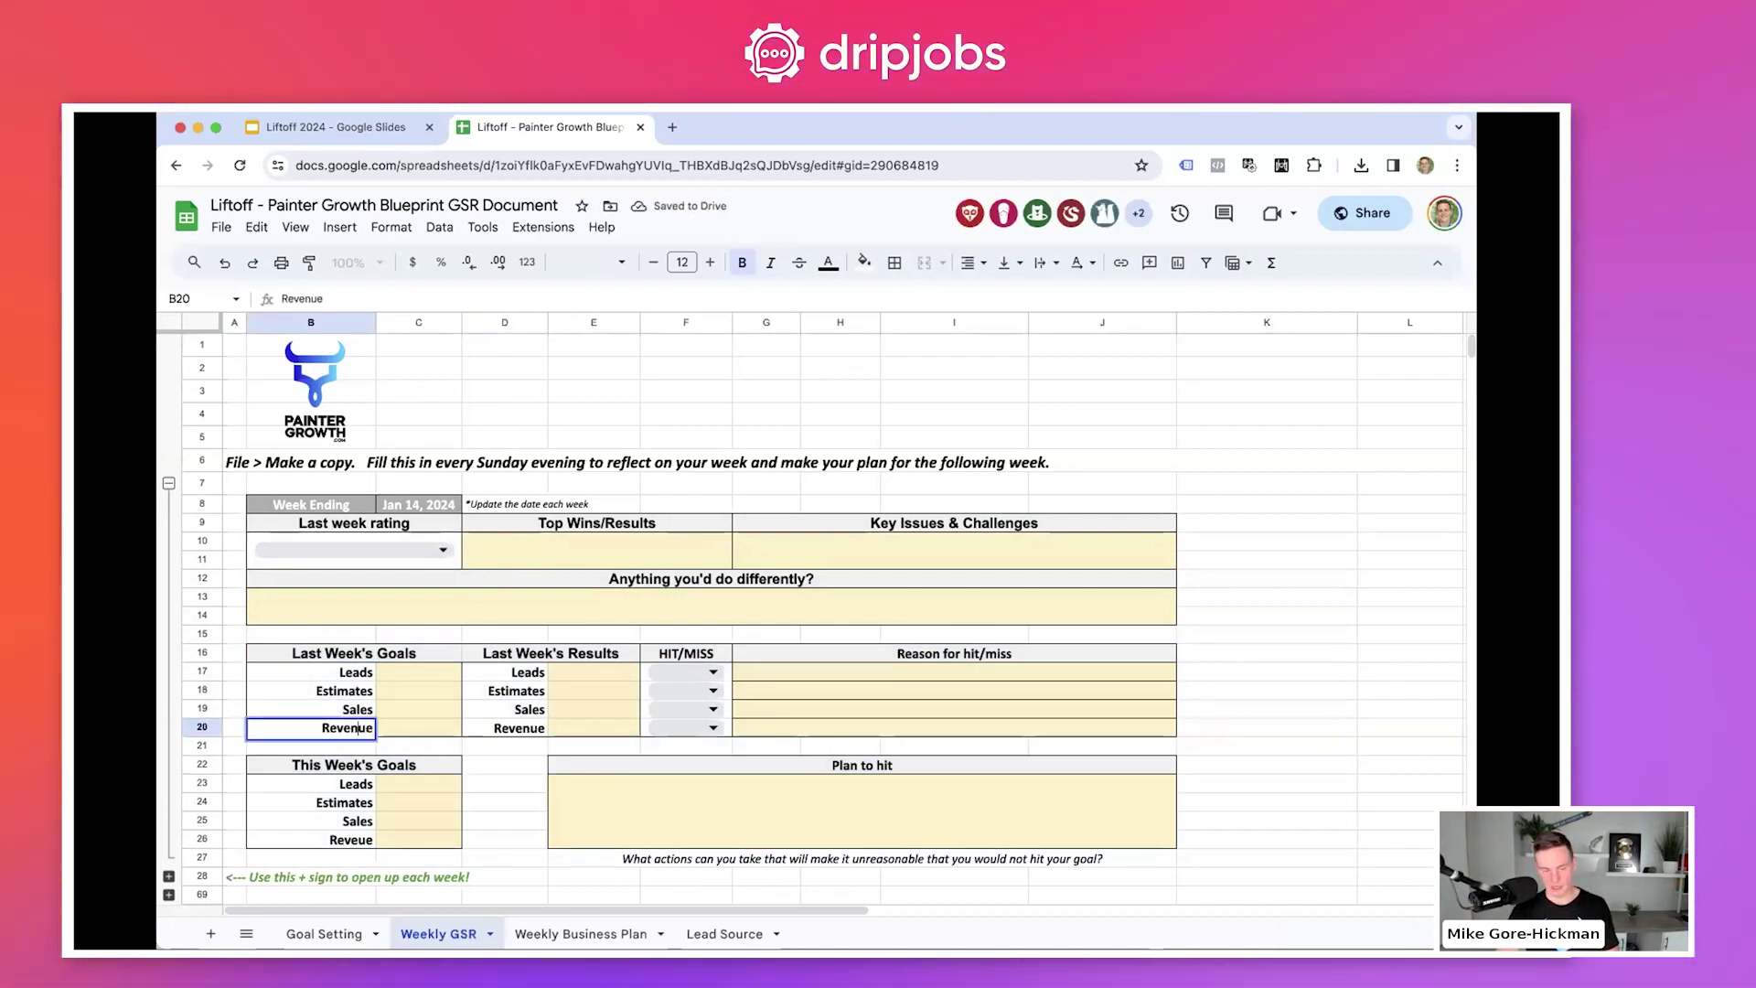
click(1350, 690)
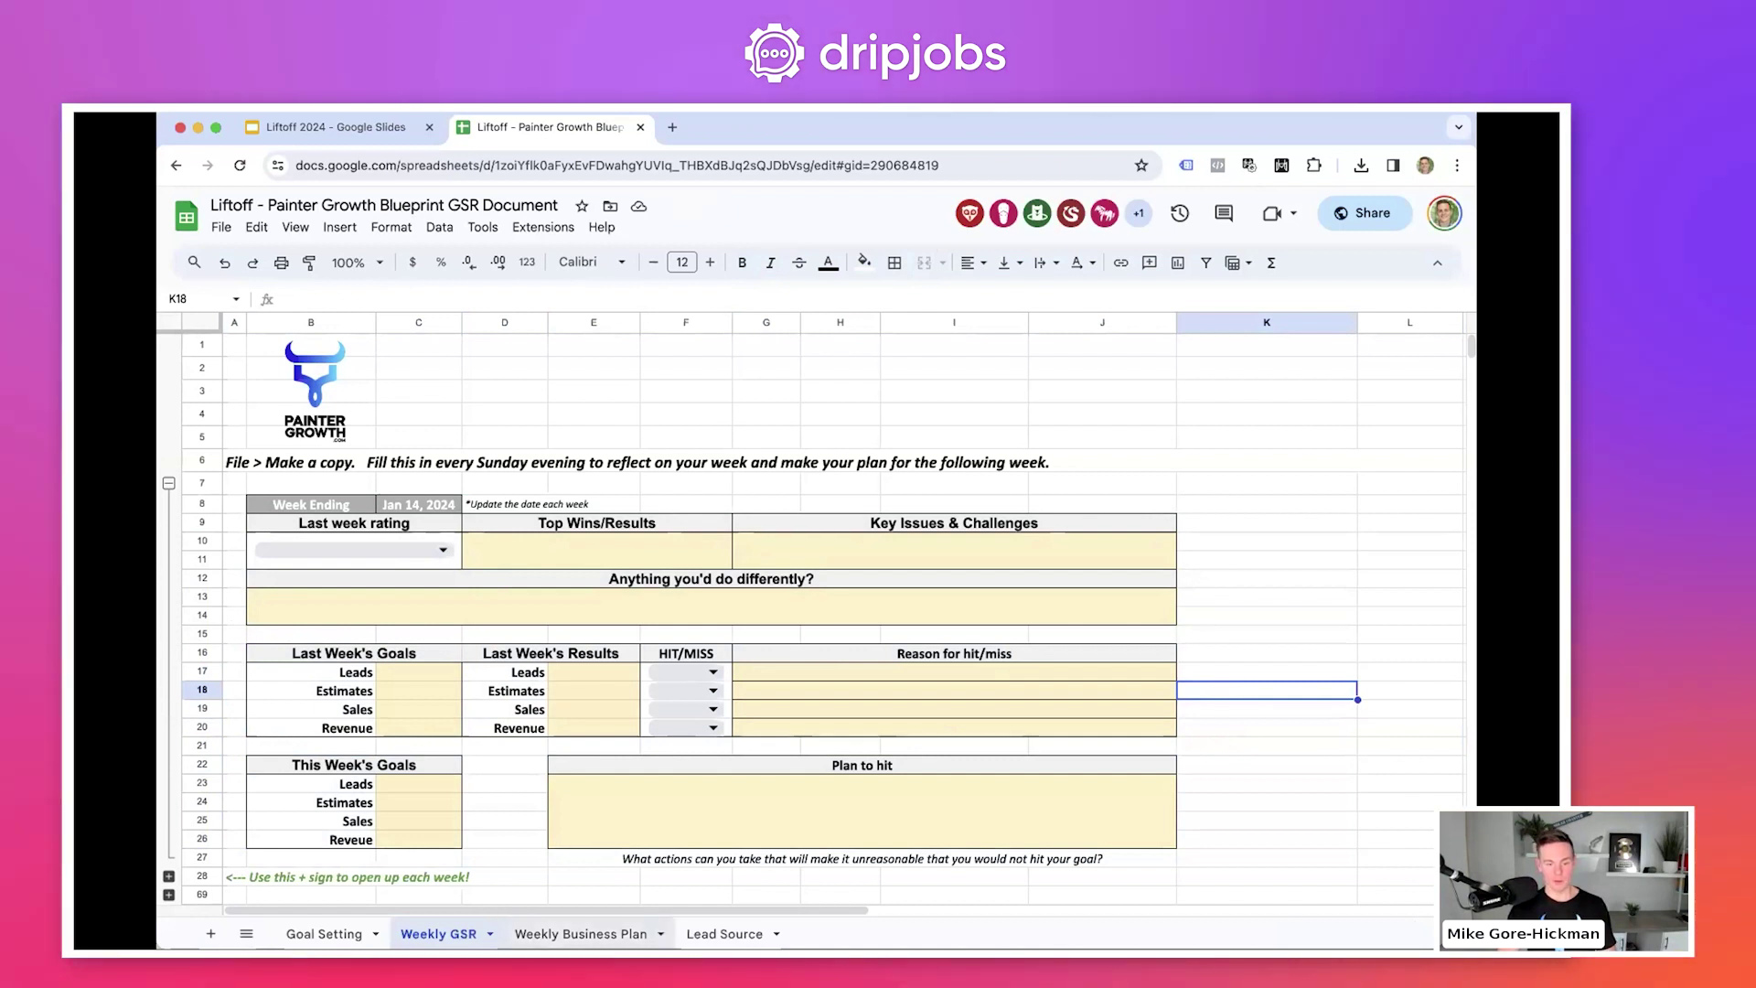
- Open the Weekly Business Plan sheet and compare its Sales Goal with the revenue targets in the Goal Setting sheet
key(alt+Down)
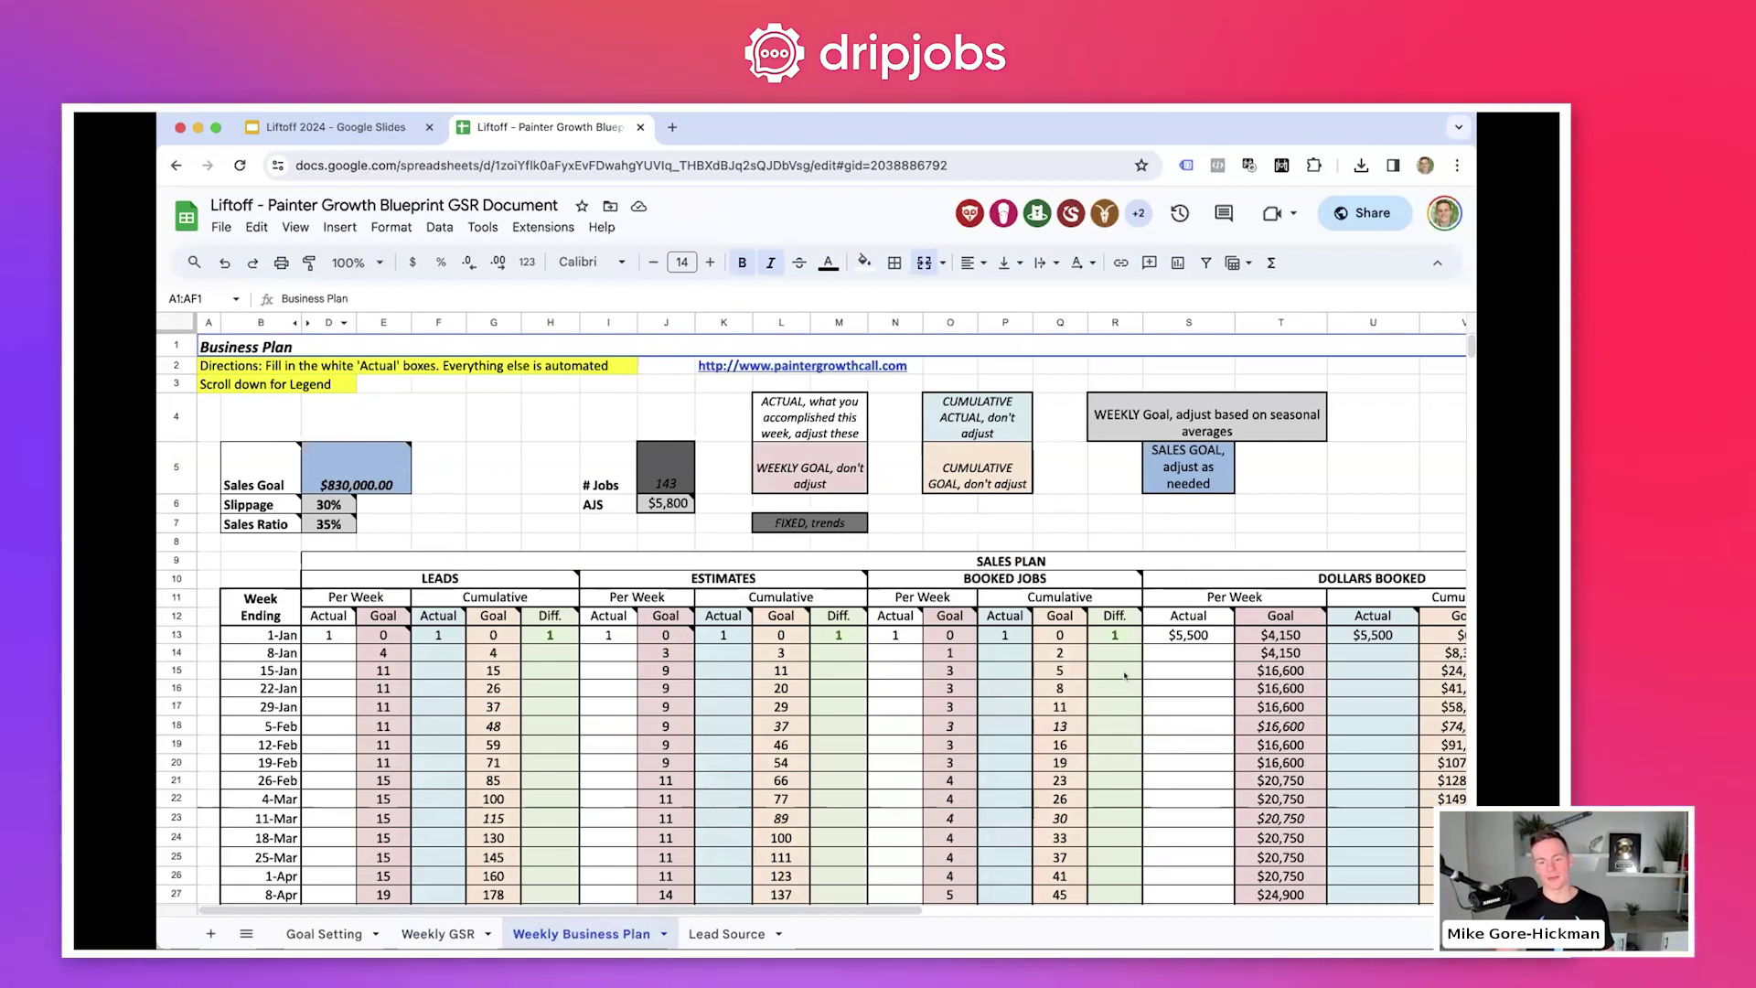
scroll(1125, 676, down, 2)
scroll(1125, 676, up, 2)
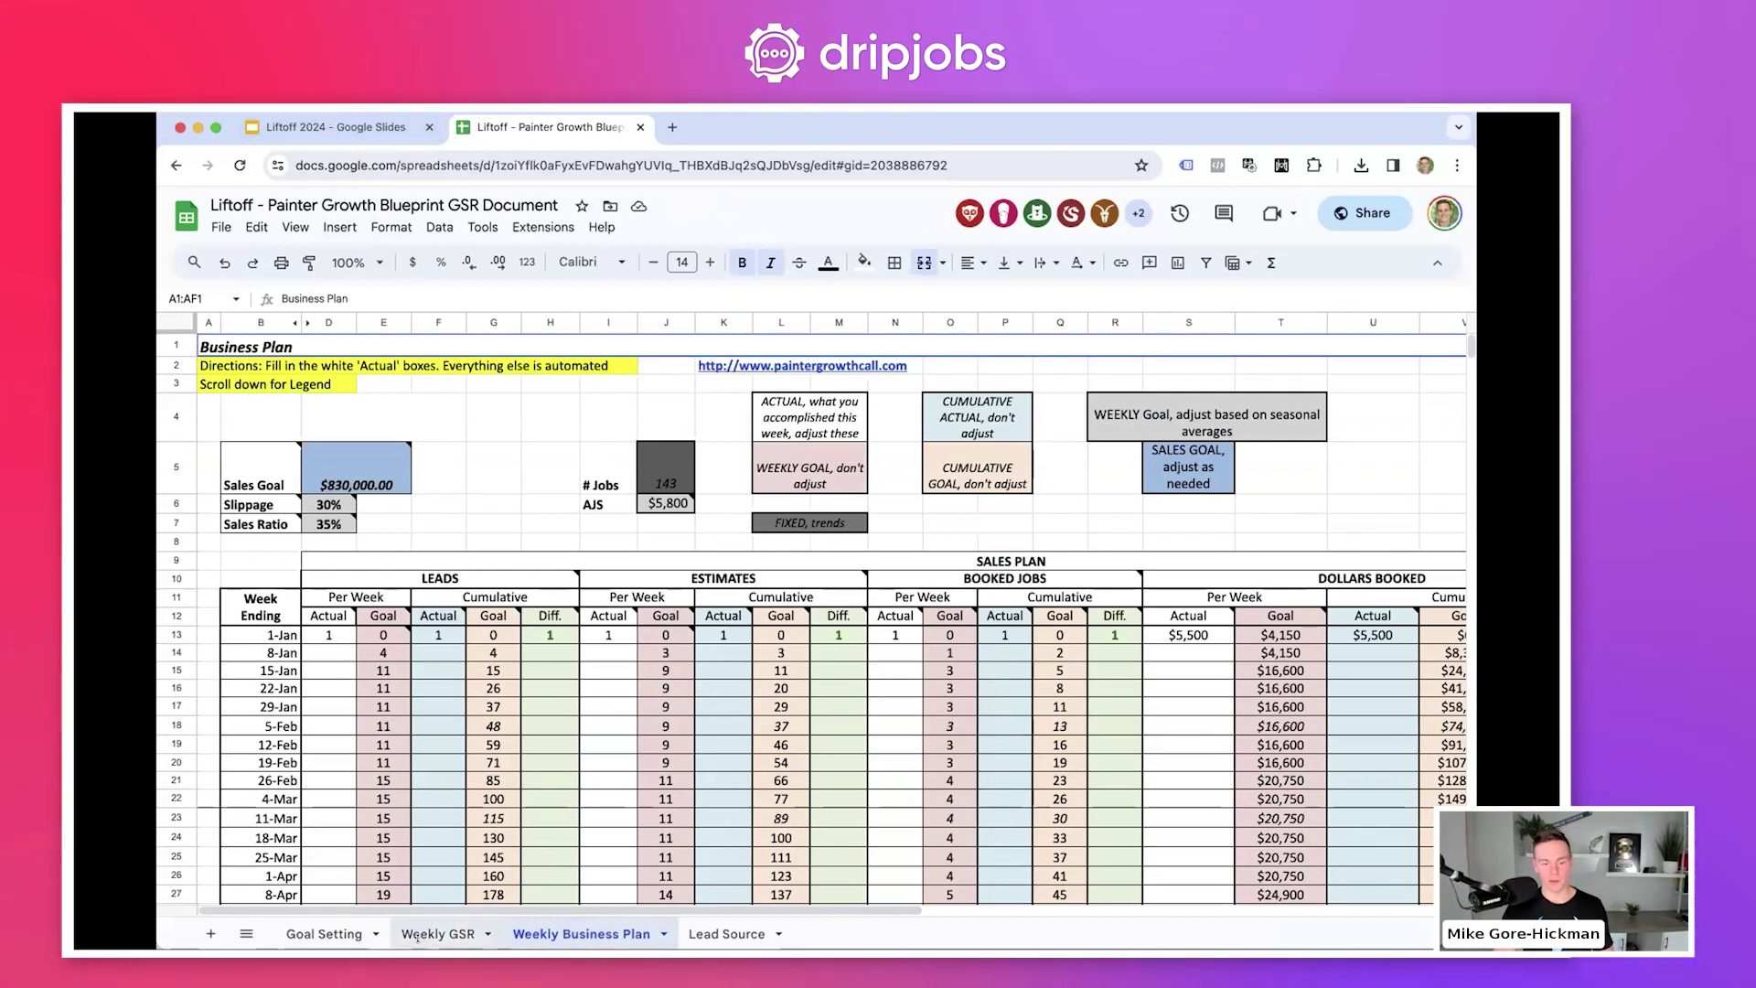
click(324, 933)
shift+click(560, 717)
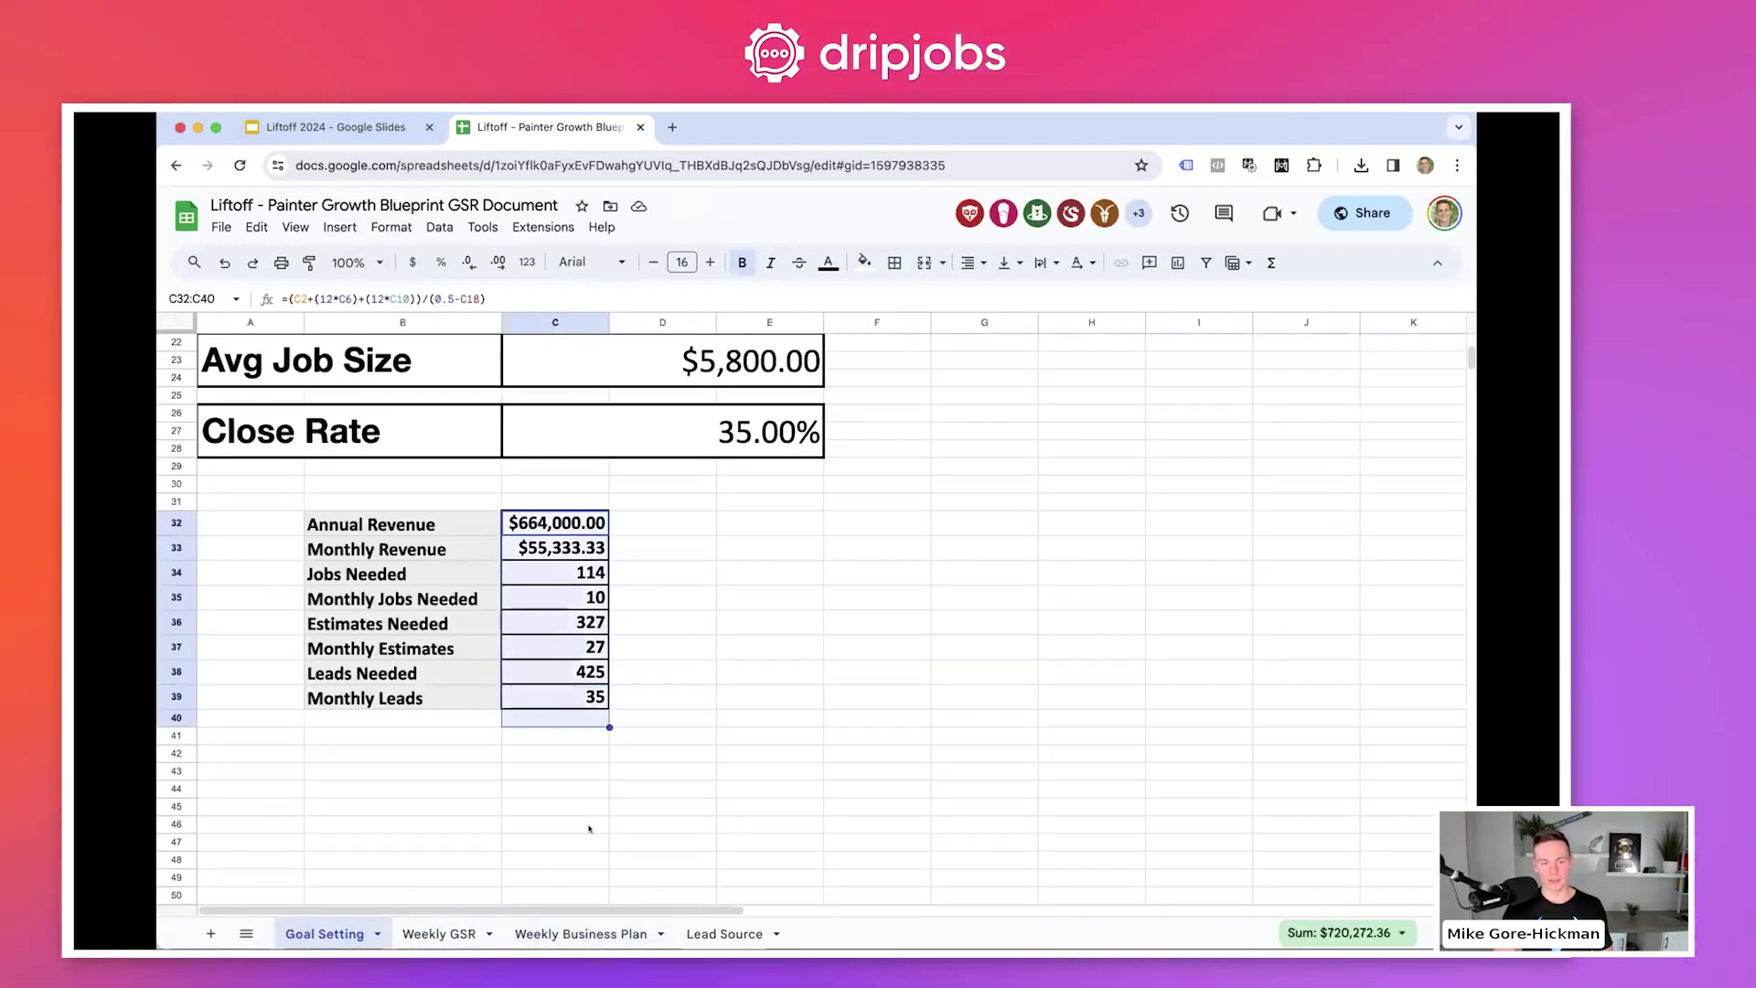
click(565, 933)
mouse_move(378, 469)
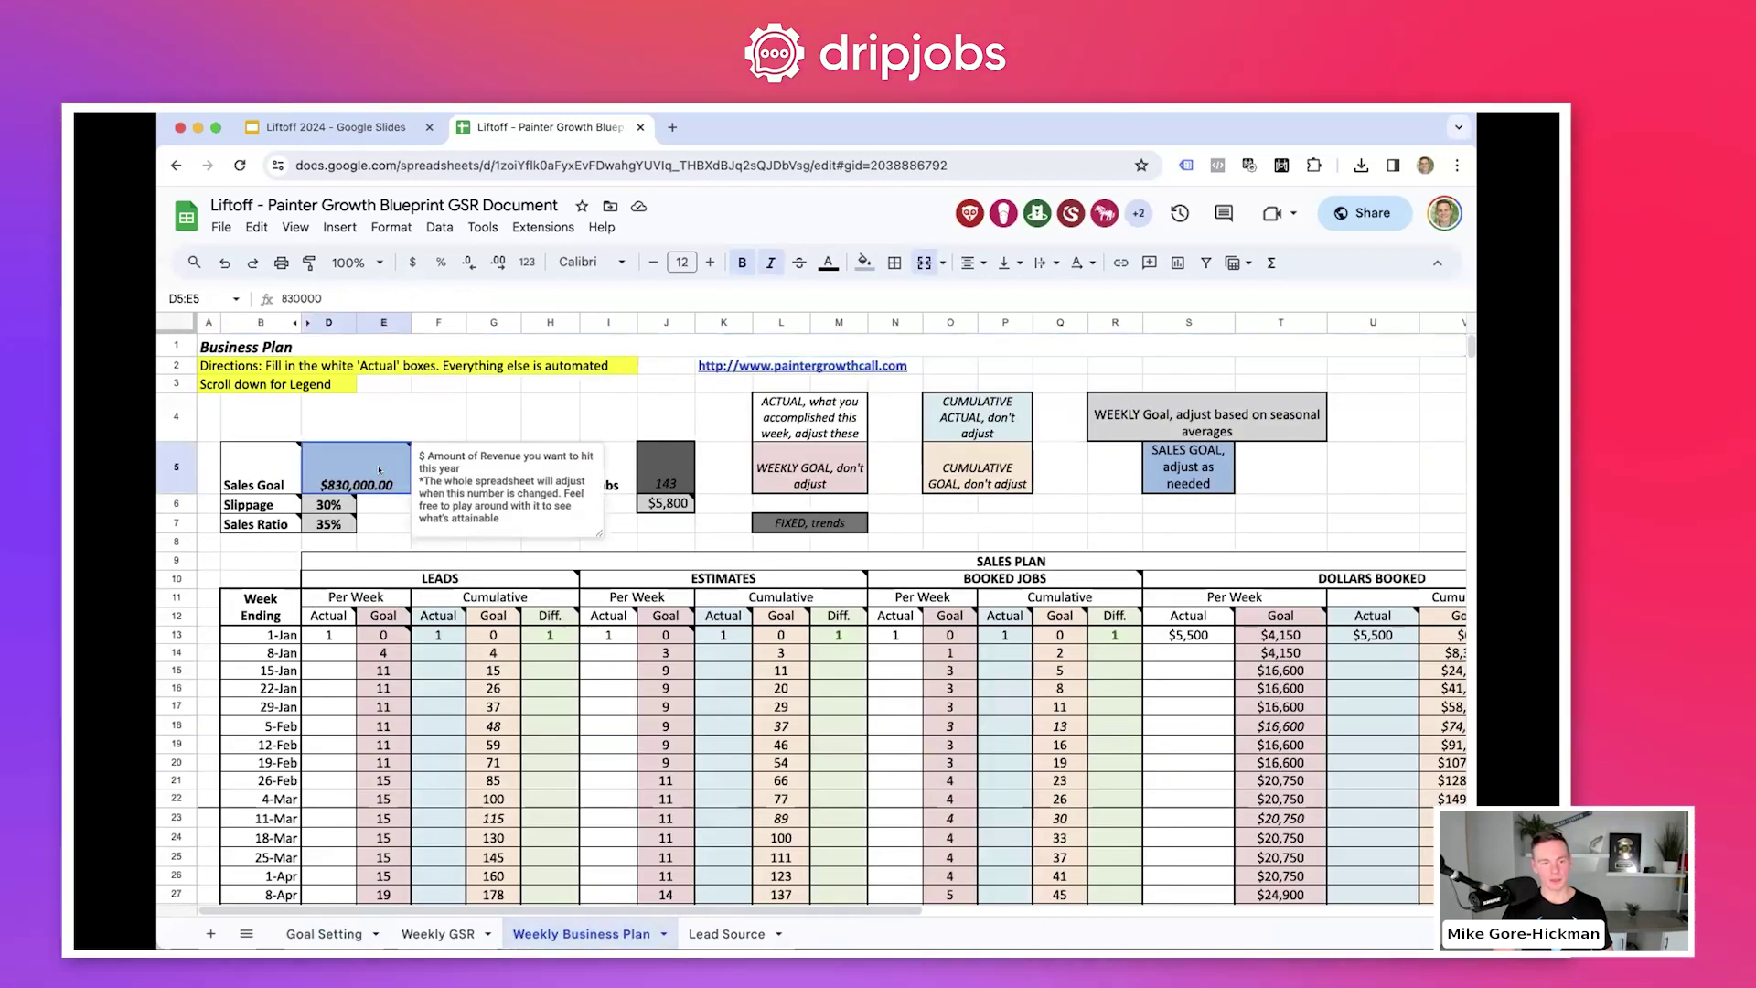
- Examine the average job size (AJS) and Slippage inputs of the business plan and read their cell notes
click(648, 546)
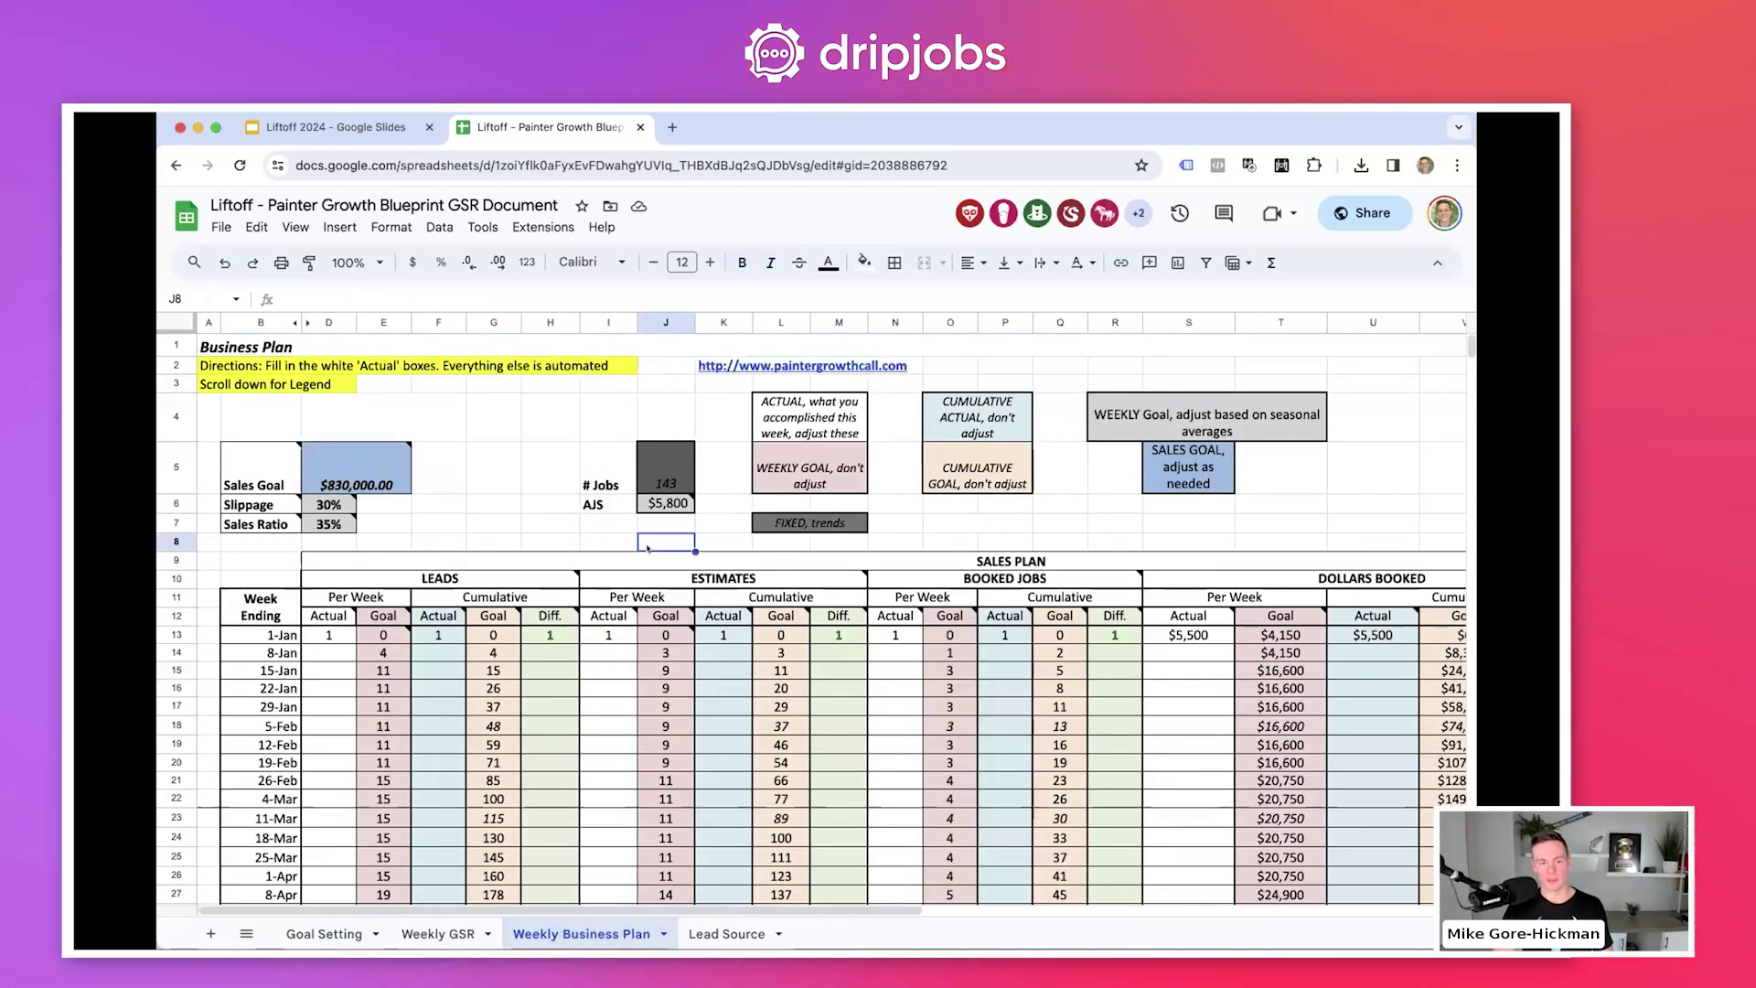
click(668, 504)
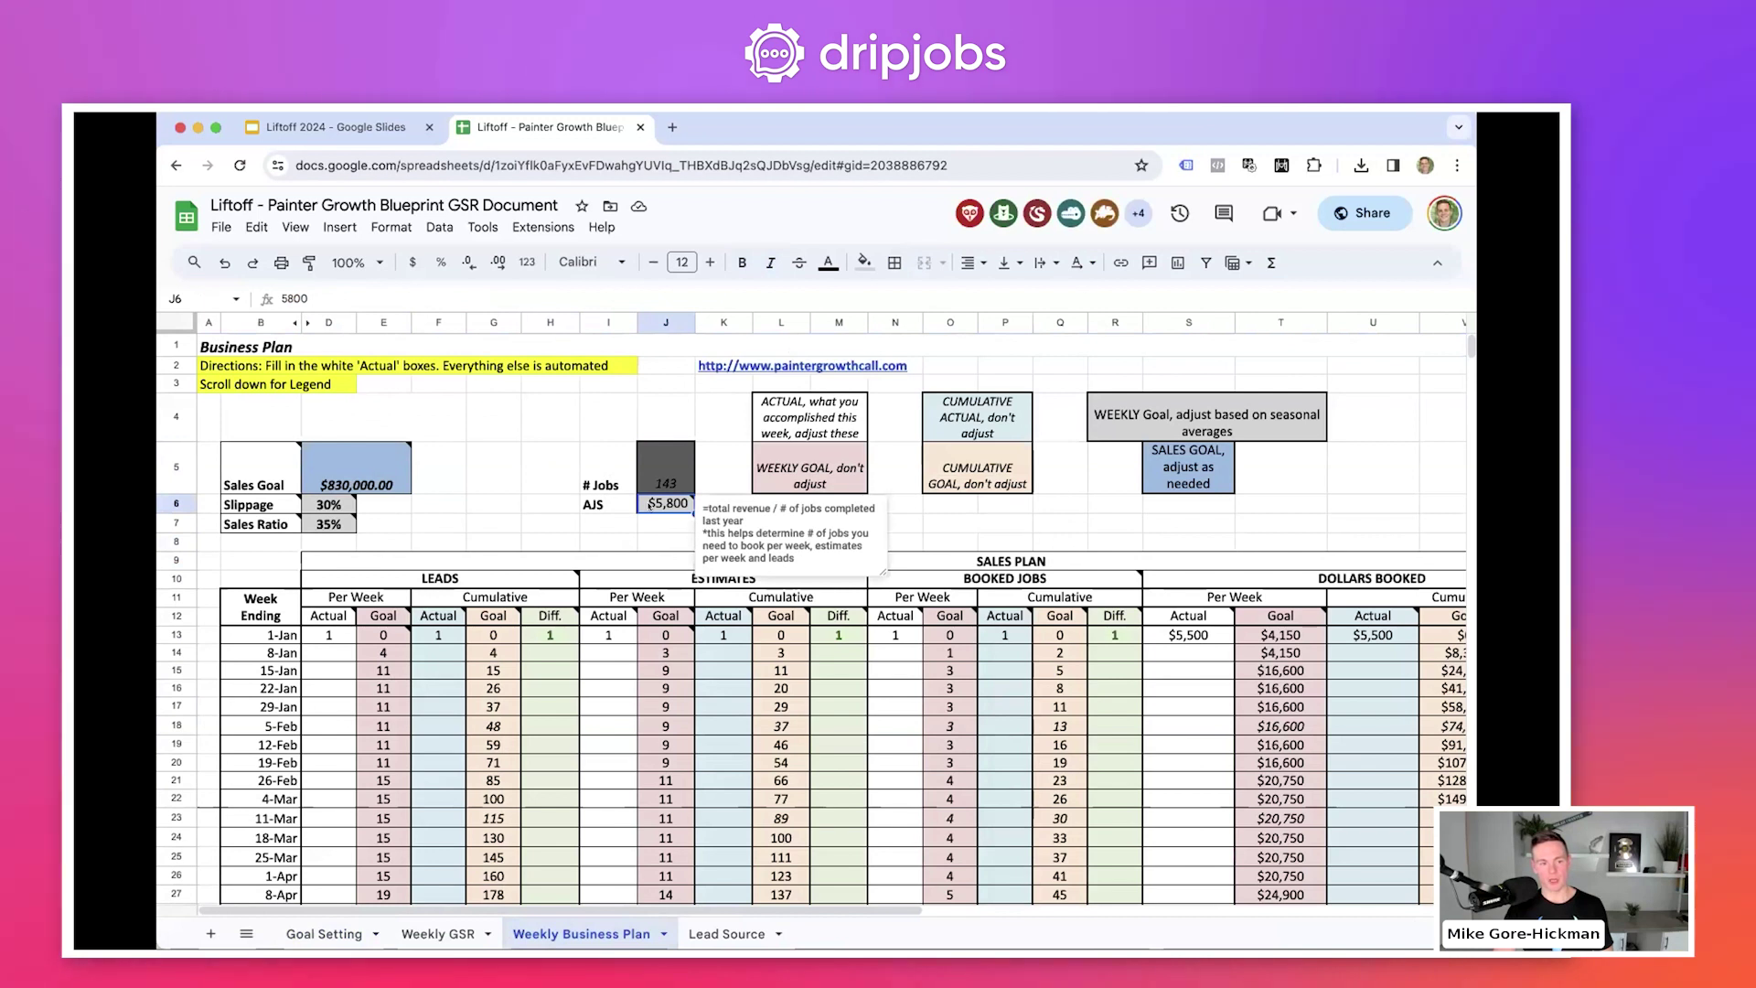
click(331, 506)
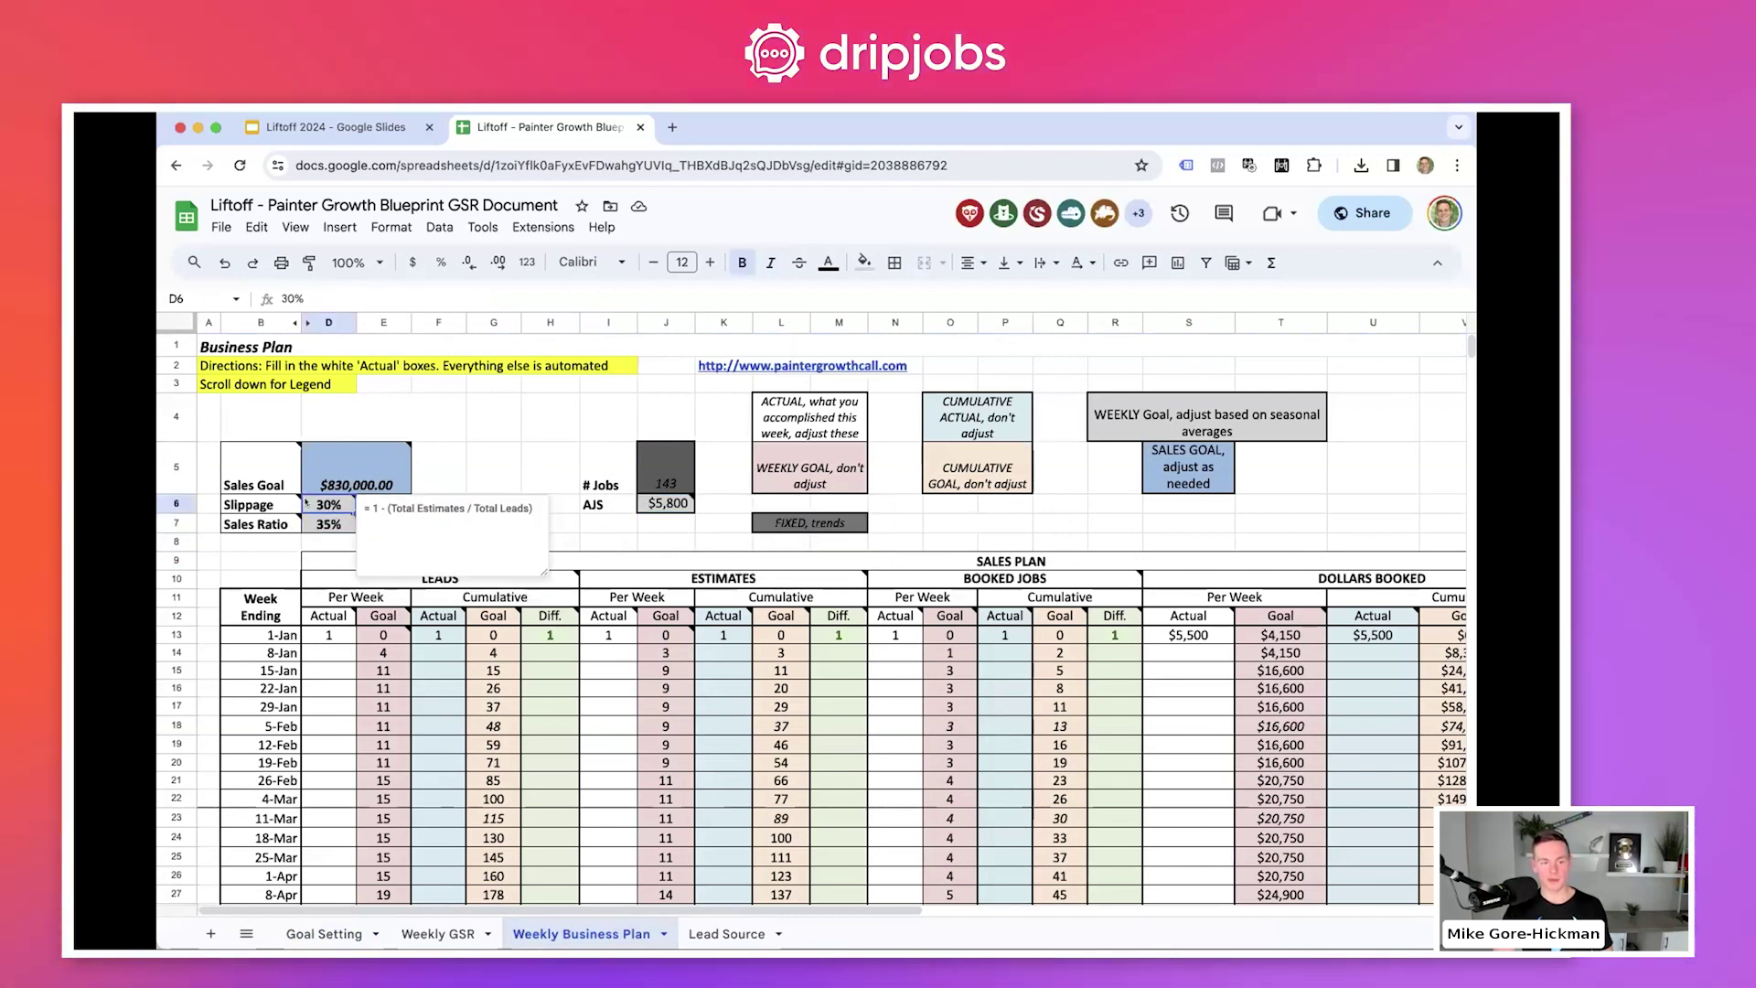
drag(280, 504, 559, 469)
click(320, 504)
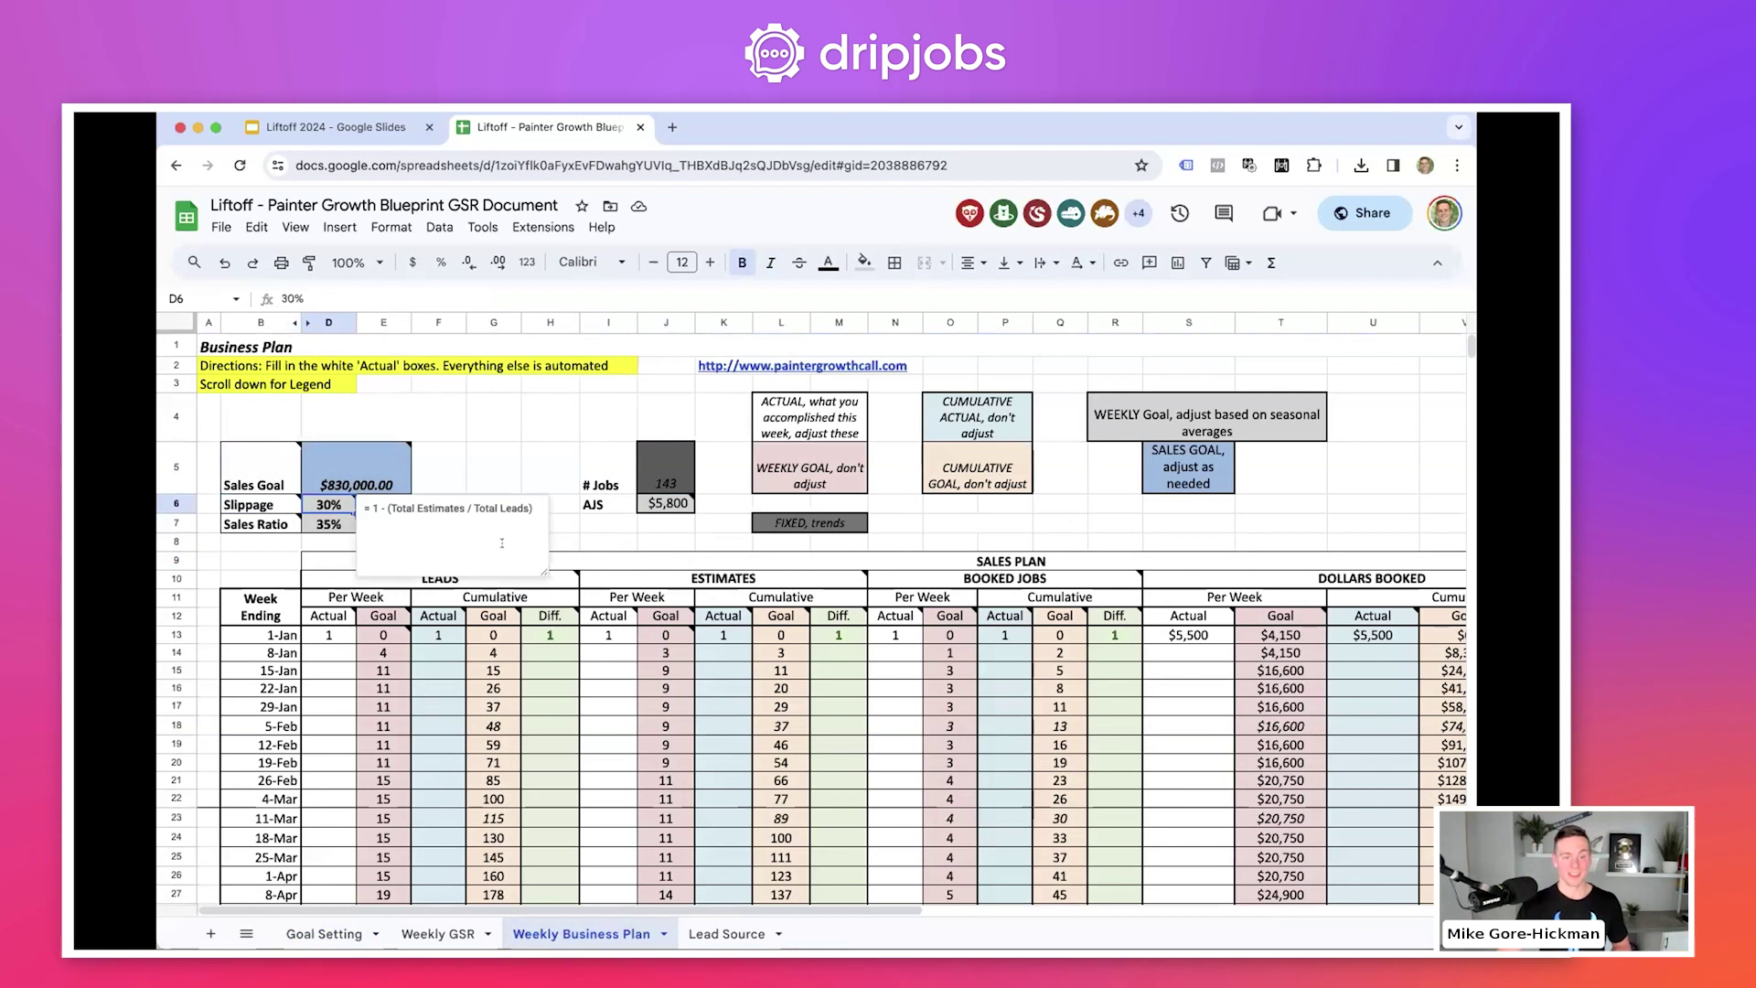
click(550, 542)
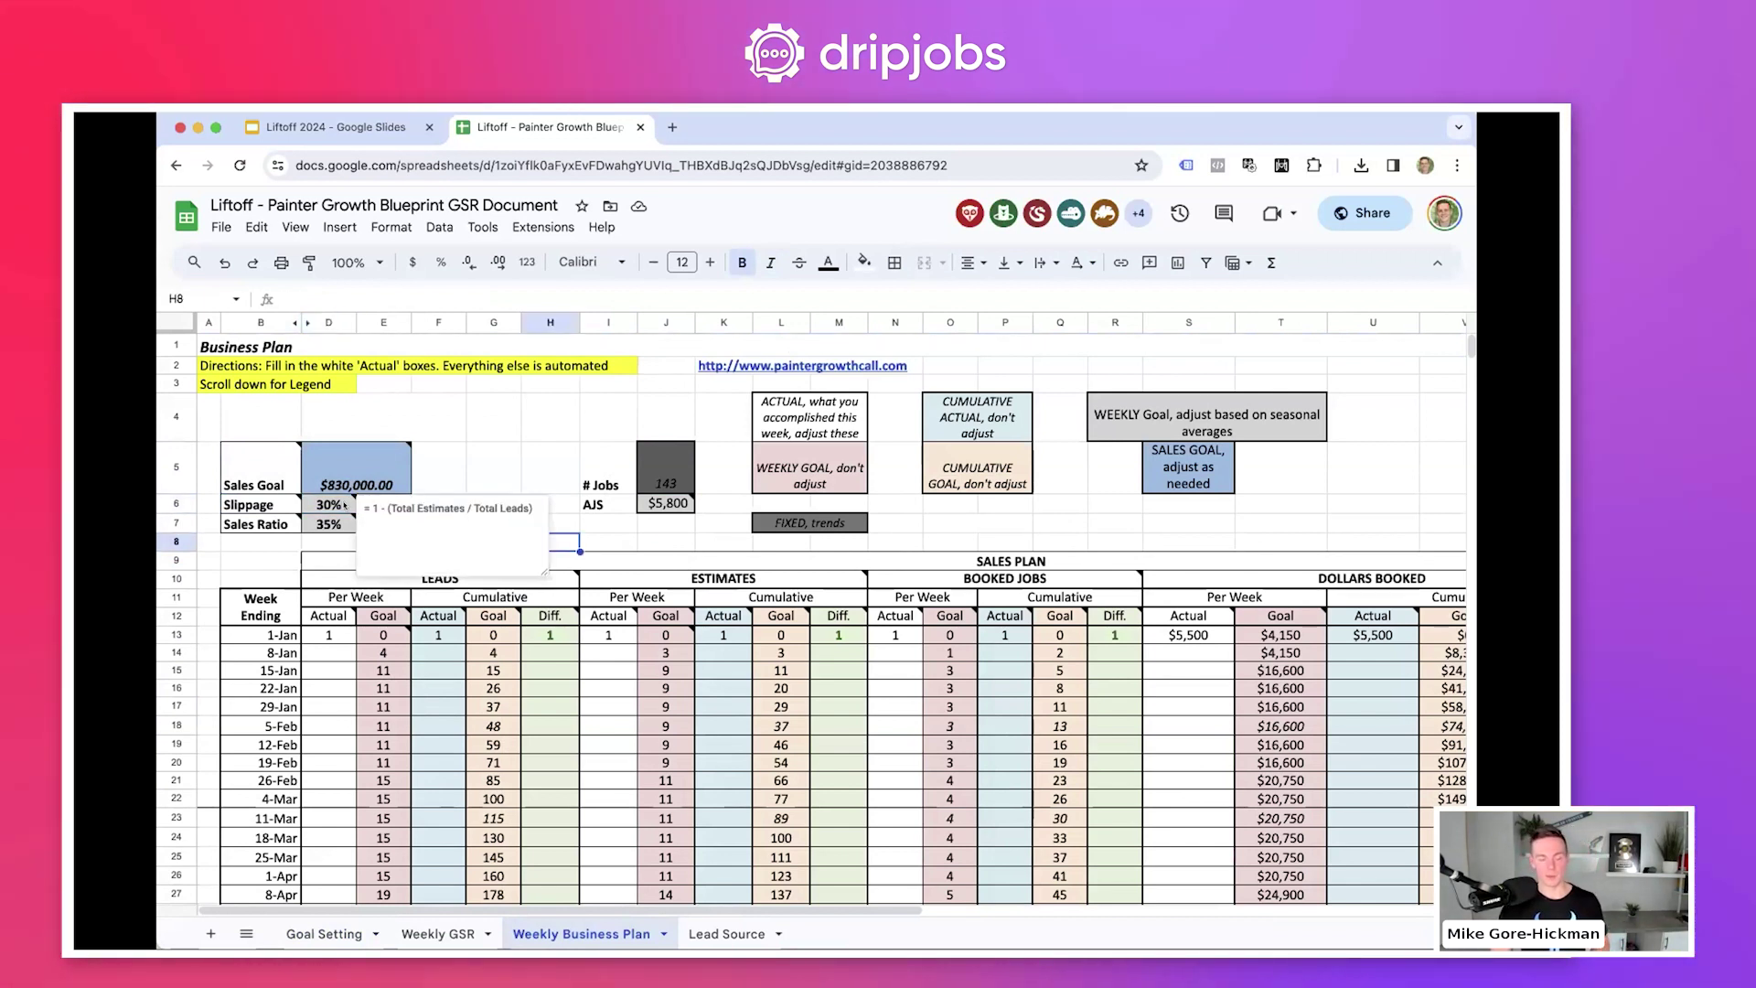
click(631, 536)
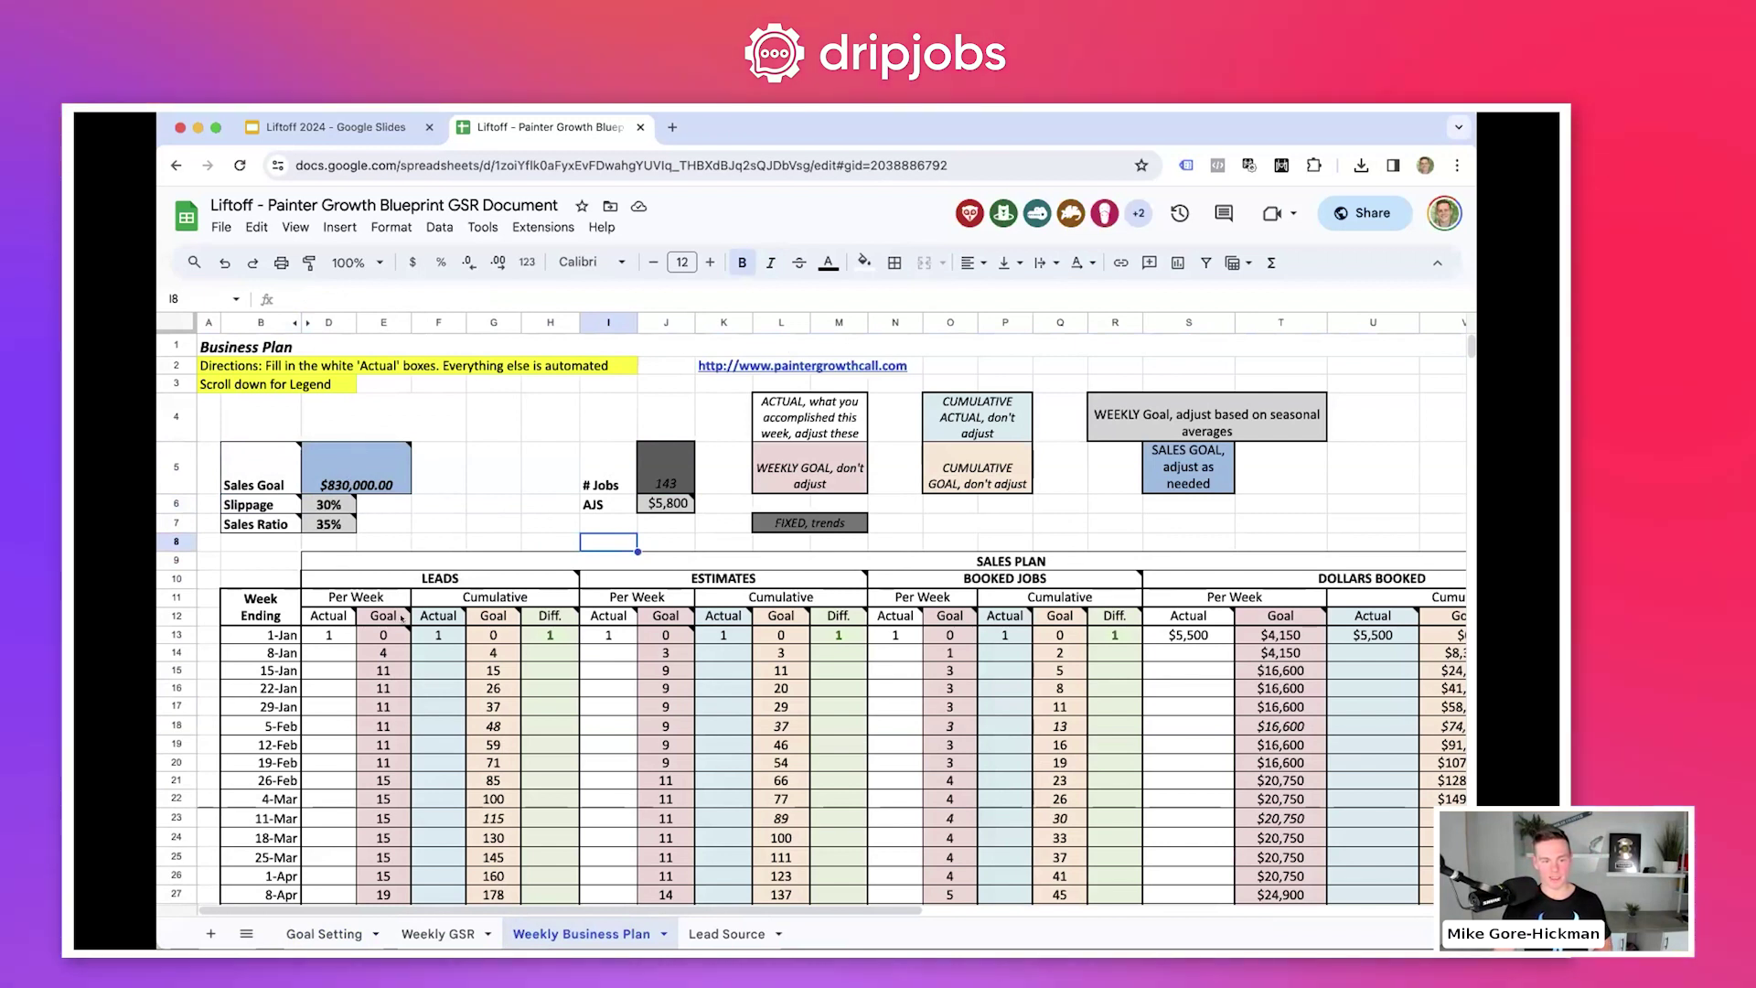
- Set the business plan's Sales Goal to $500,000
scroll(400, 620, down, 1)
scroll(399, 619, down, 3)
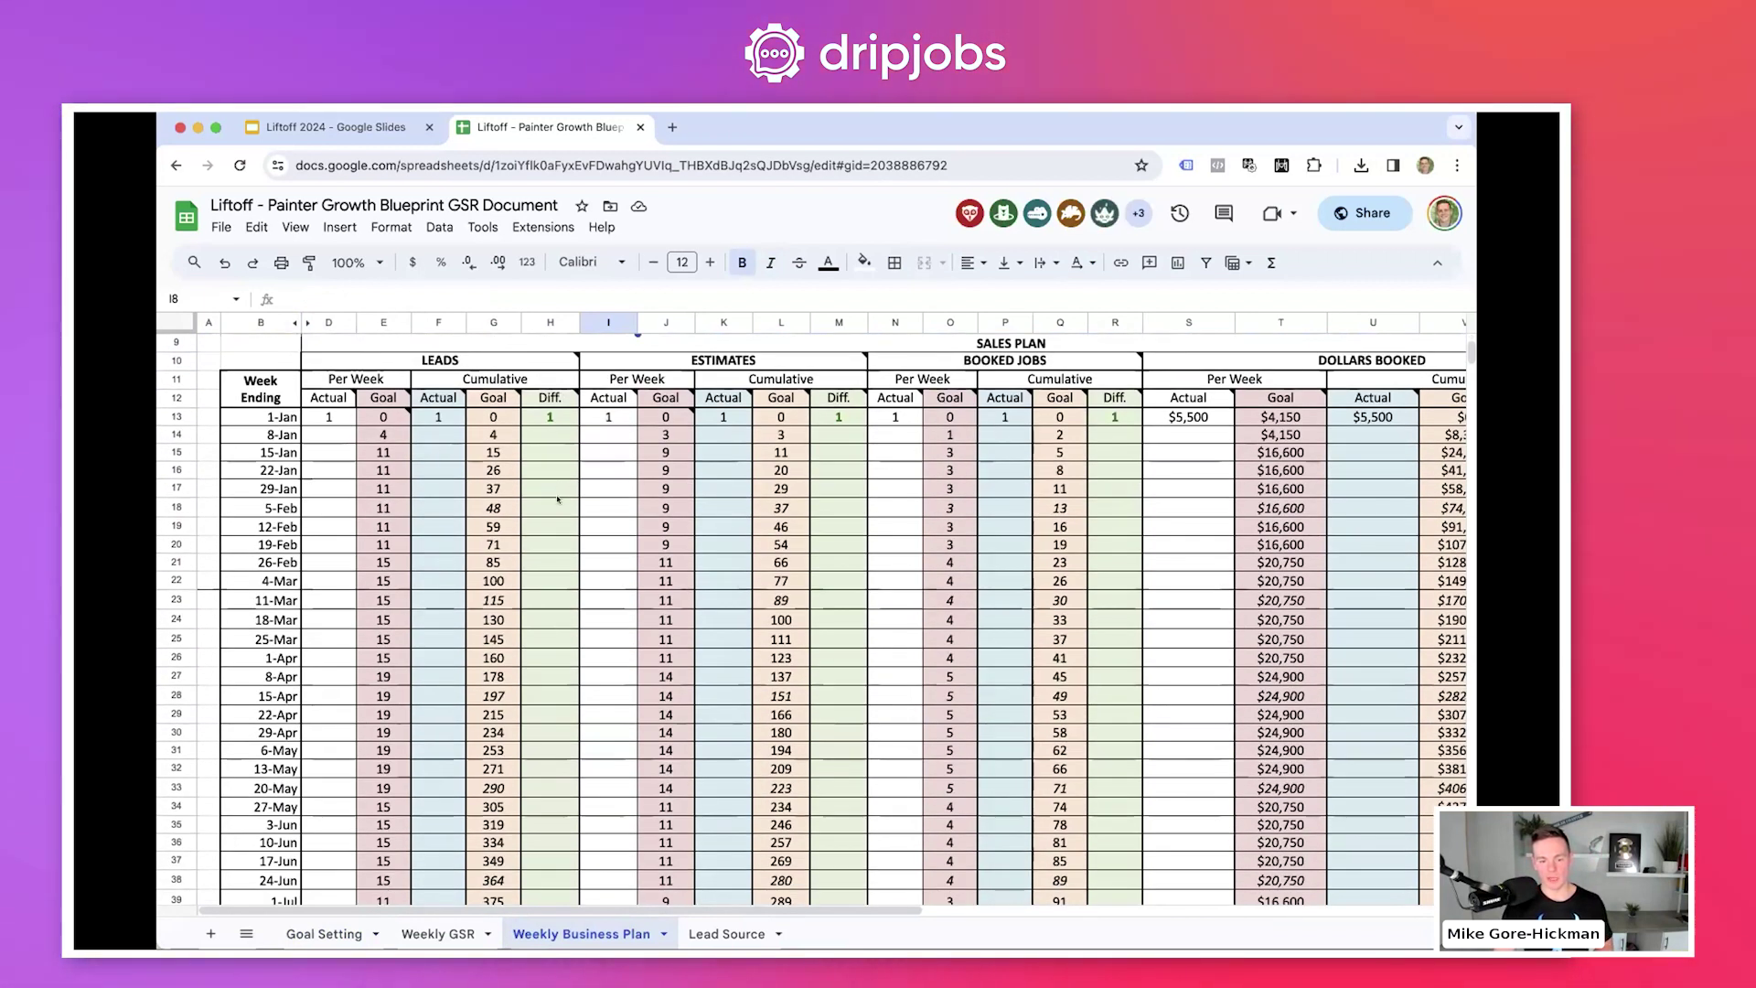
scroll(557, 499, up, 3)
click(357, 467)
text(5)
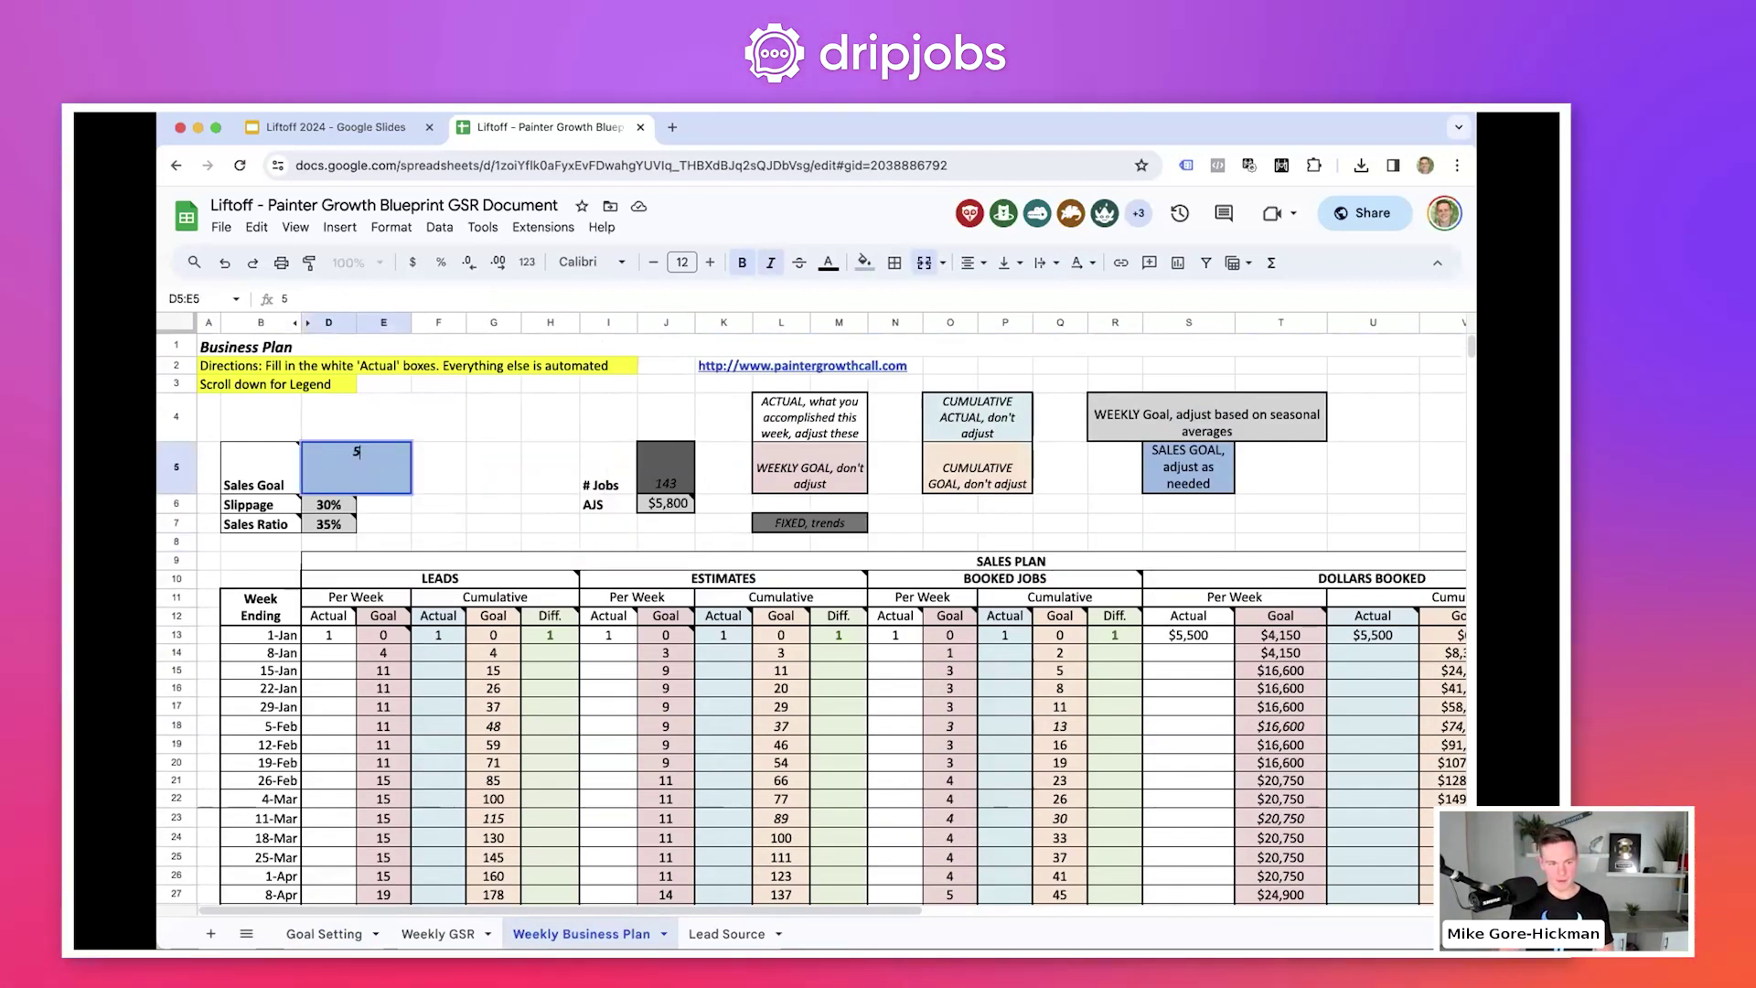
text(000)
key(Return)
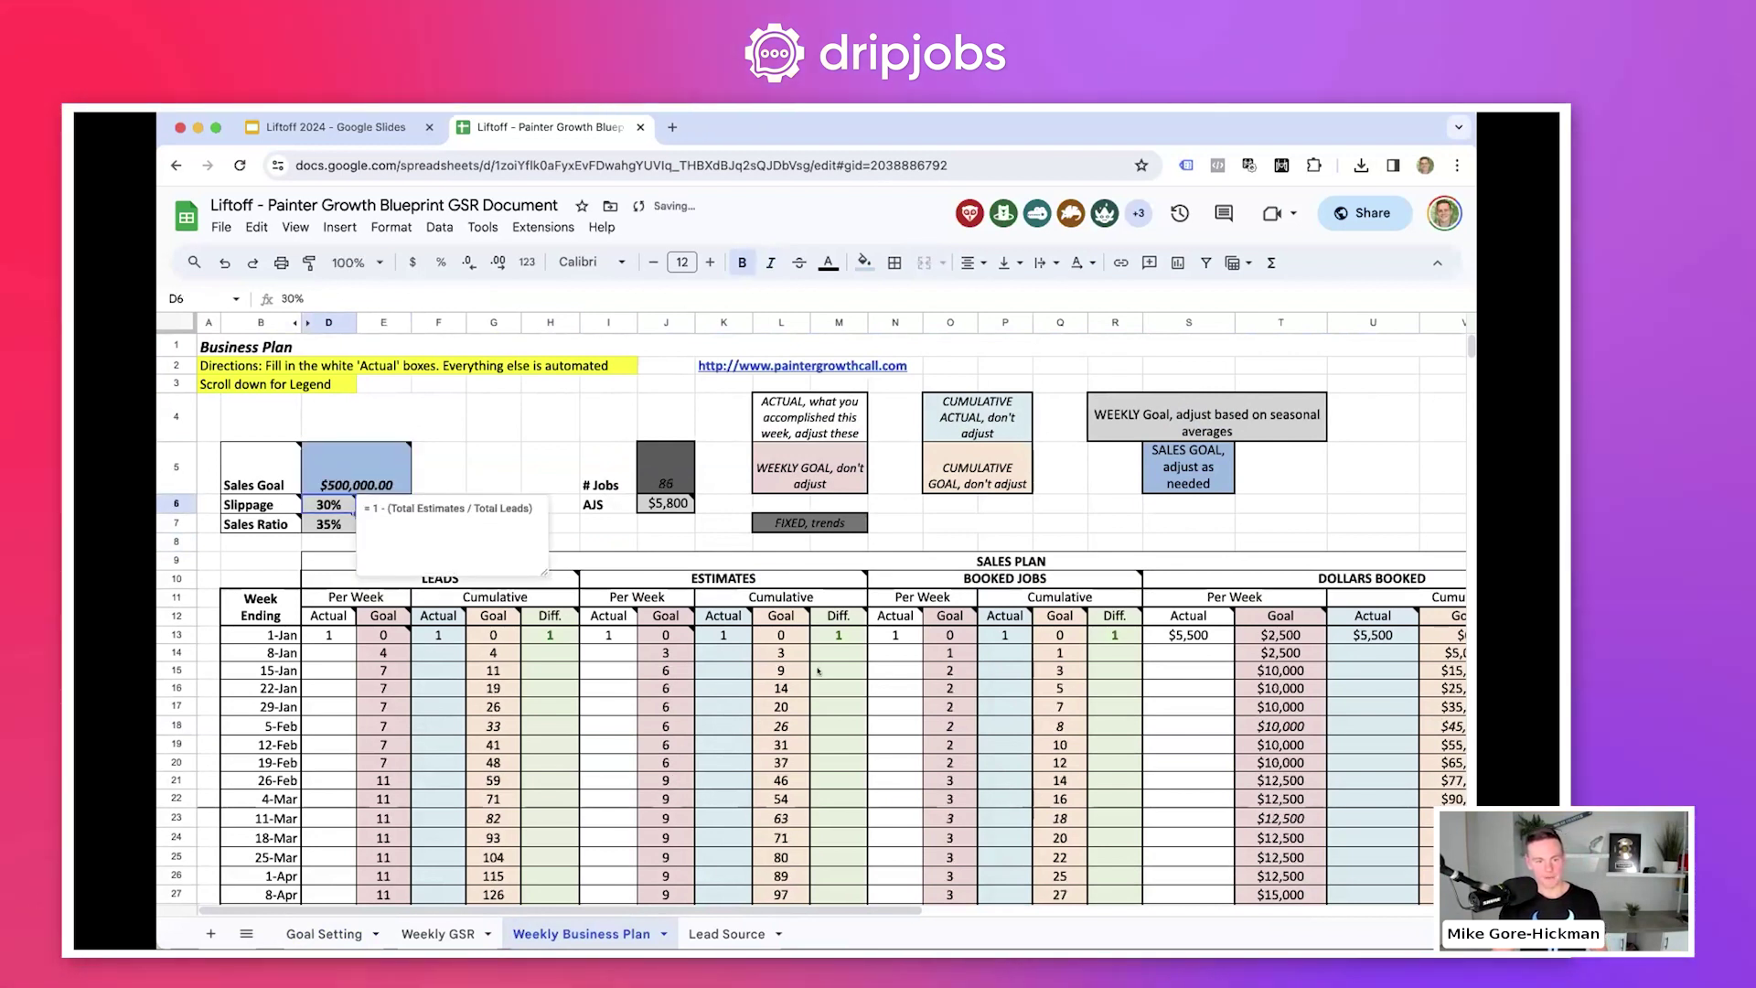
- Examine the weekly and cumulative lead goals in the Sales Plan
scroll(432, 583, down, 3)
scroll(432, 582, down, 2)
drag(356, 361, 375, 813)
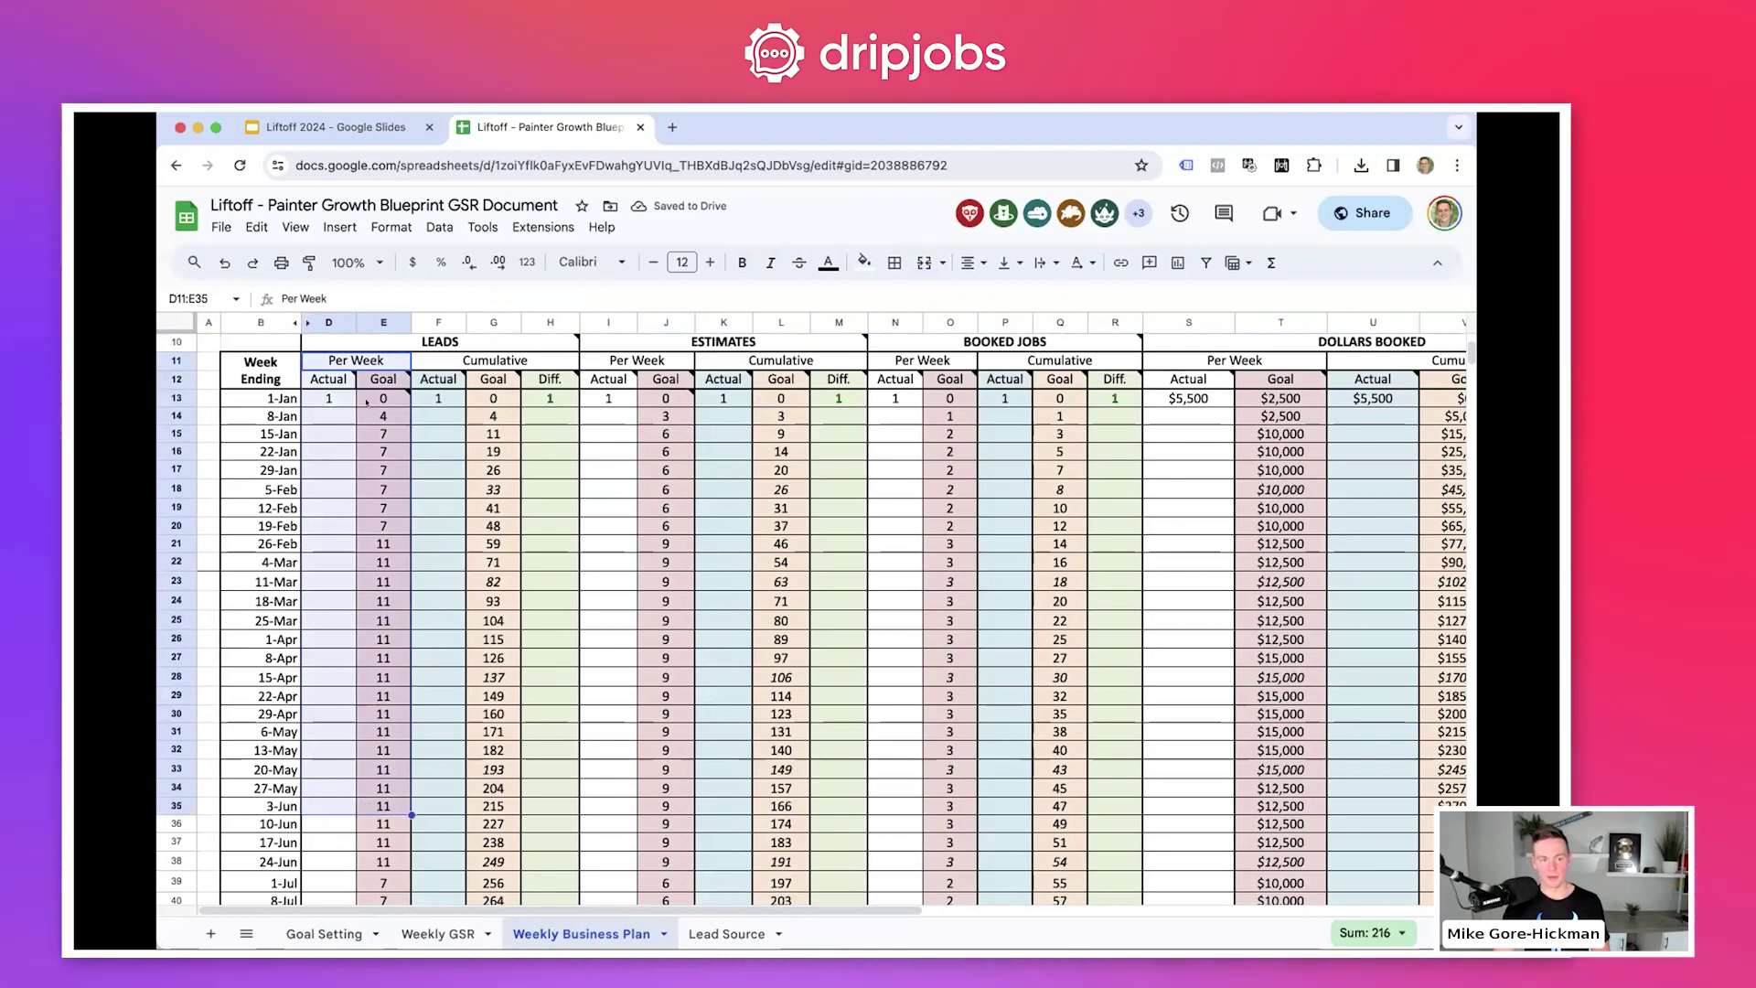
drag(493, 398, 500, 760)
scroll(499, 759, up, 10)
- Examine the Sales Plan's estimates, booked jobs and dollars booked goals, and the Production Plan's dollars produced columns
drag(781, 616, 781, 798)
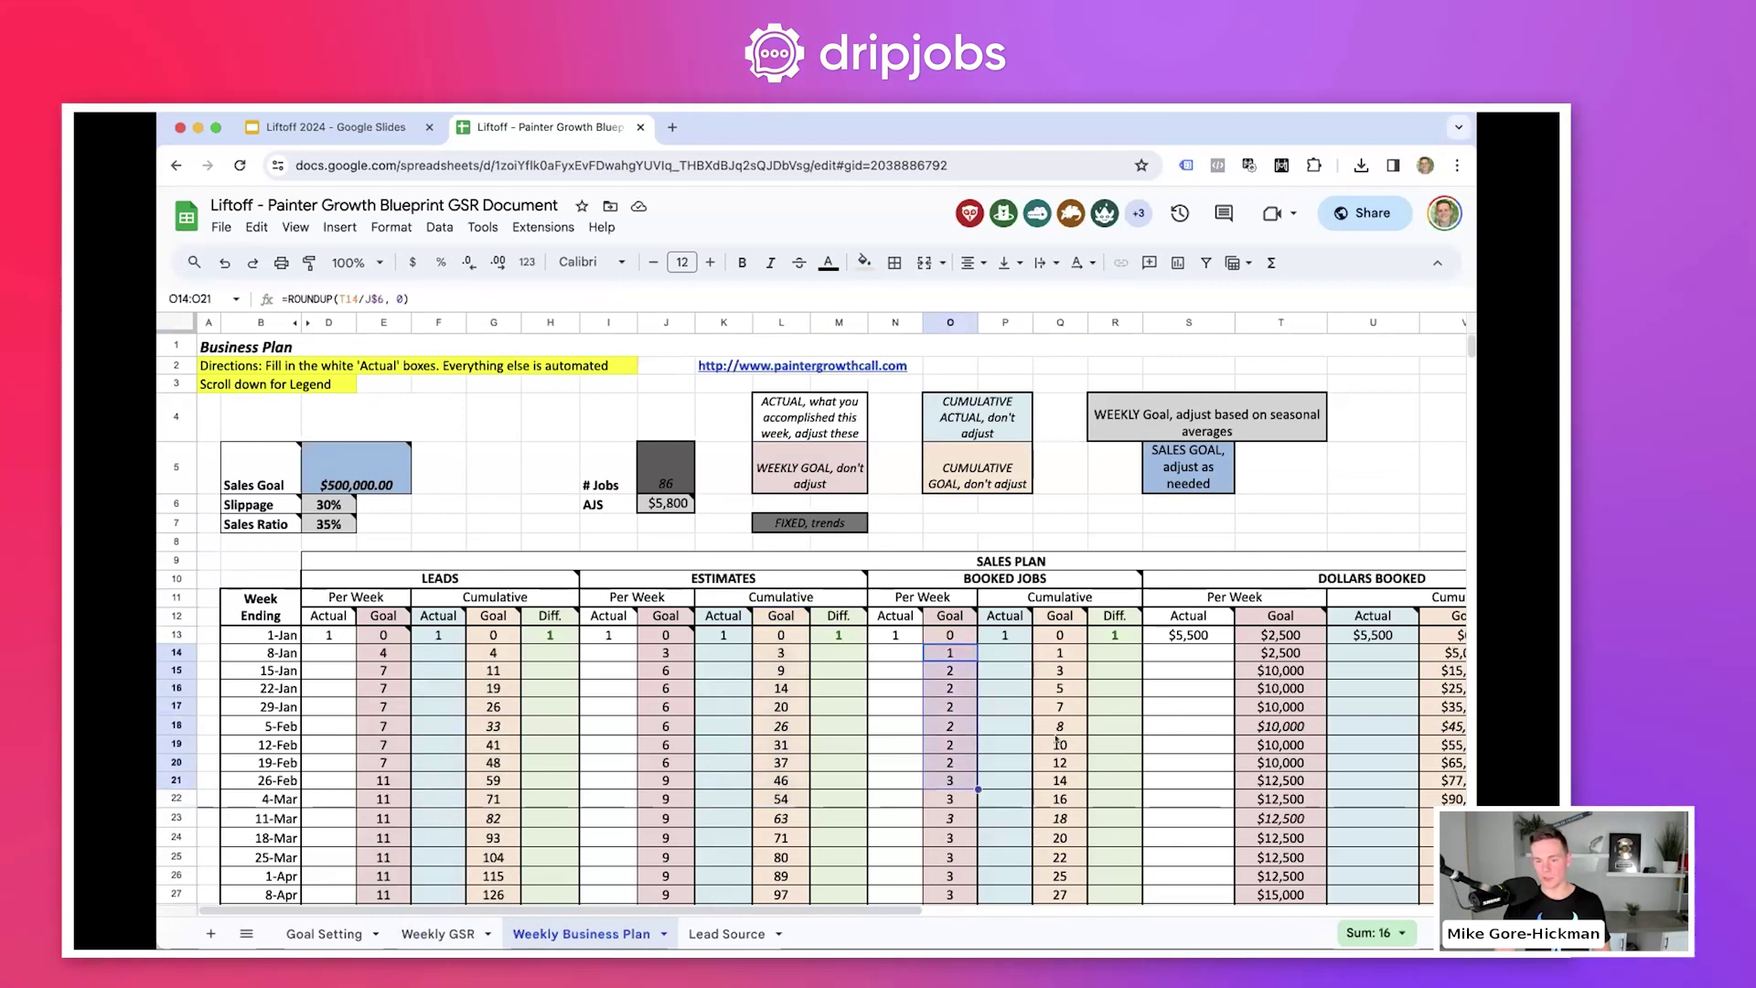
drag(1060, 744, 1060, 798)
scroll(1097, 657, right, 3)
drag(1102, 652, 1102, 818)
scroll(956, 644, right, 8)
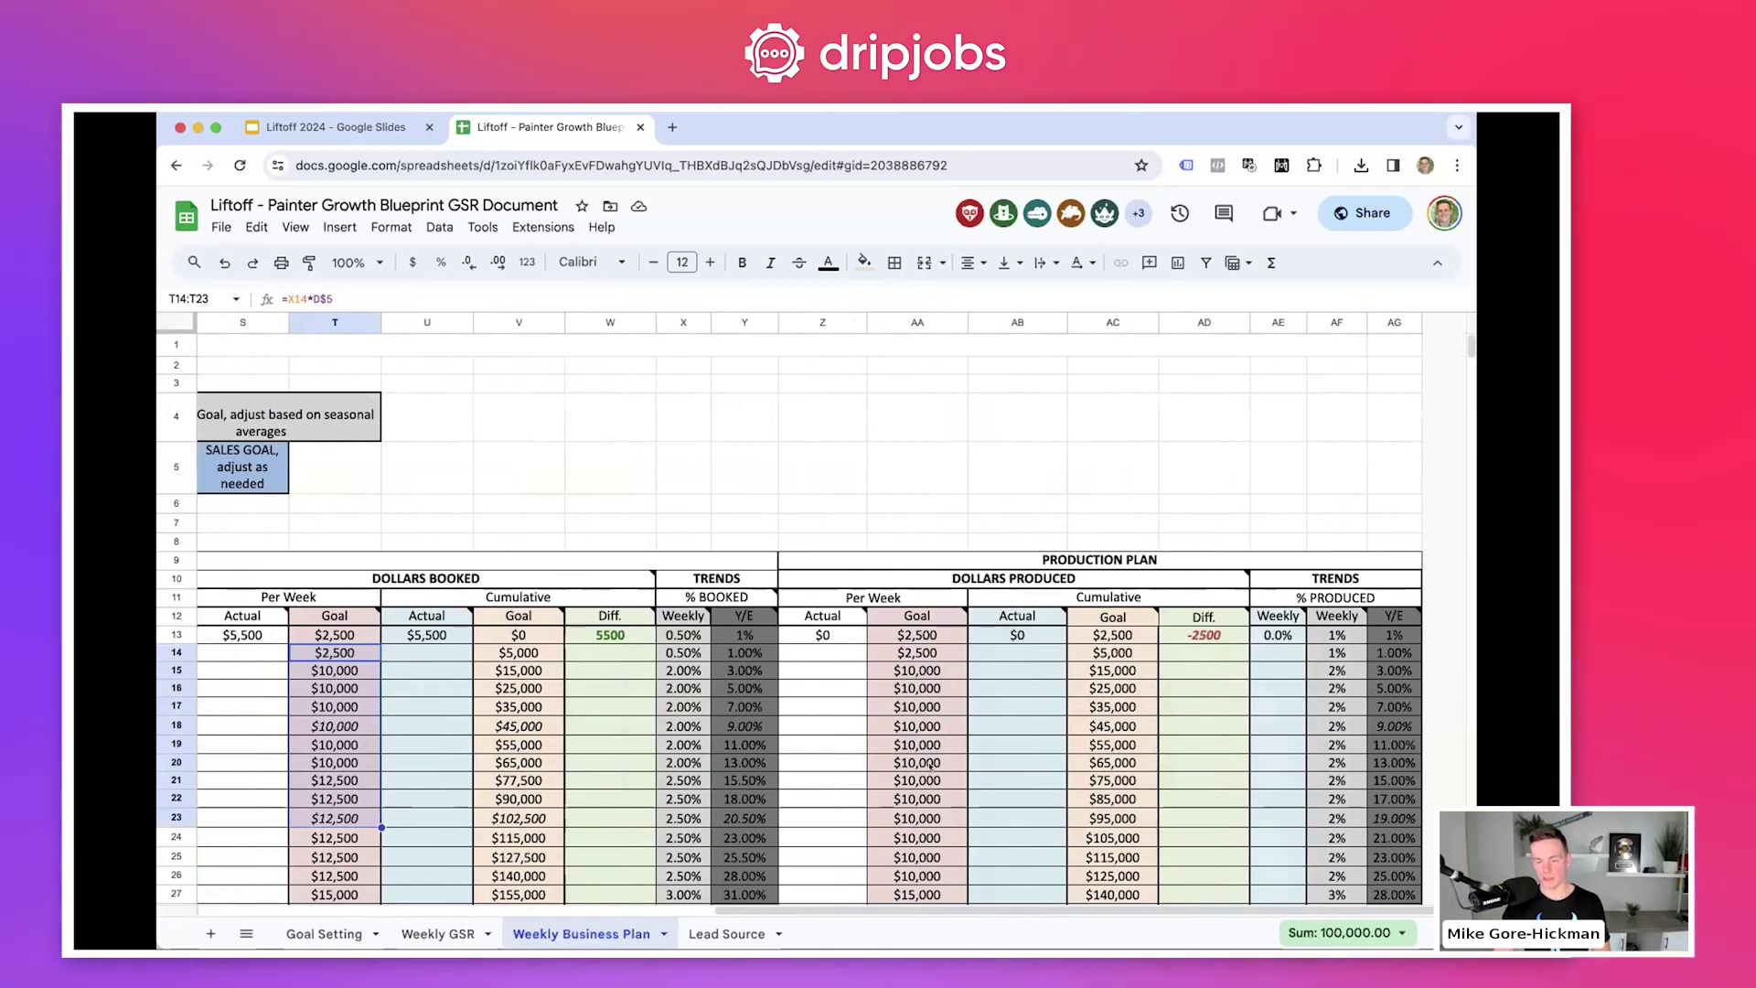
scroll(930, 755, down, 2)
scroll(930, 754, down, 2)
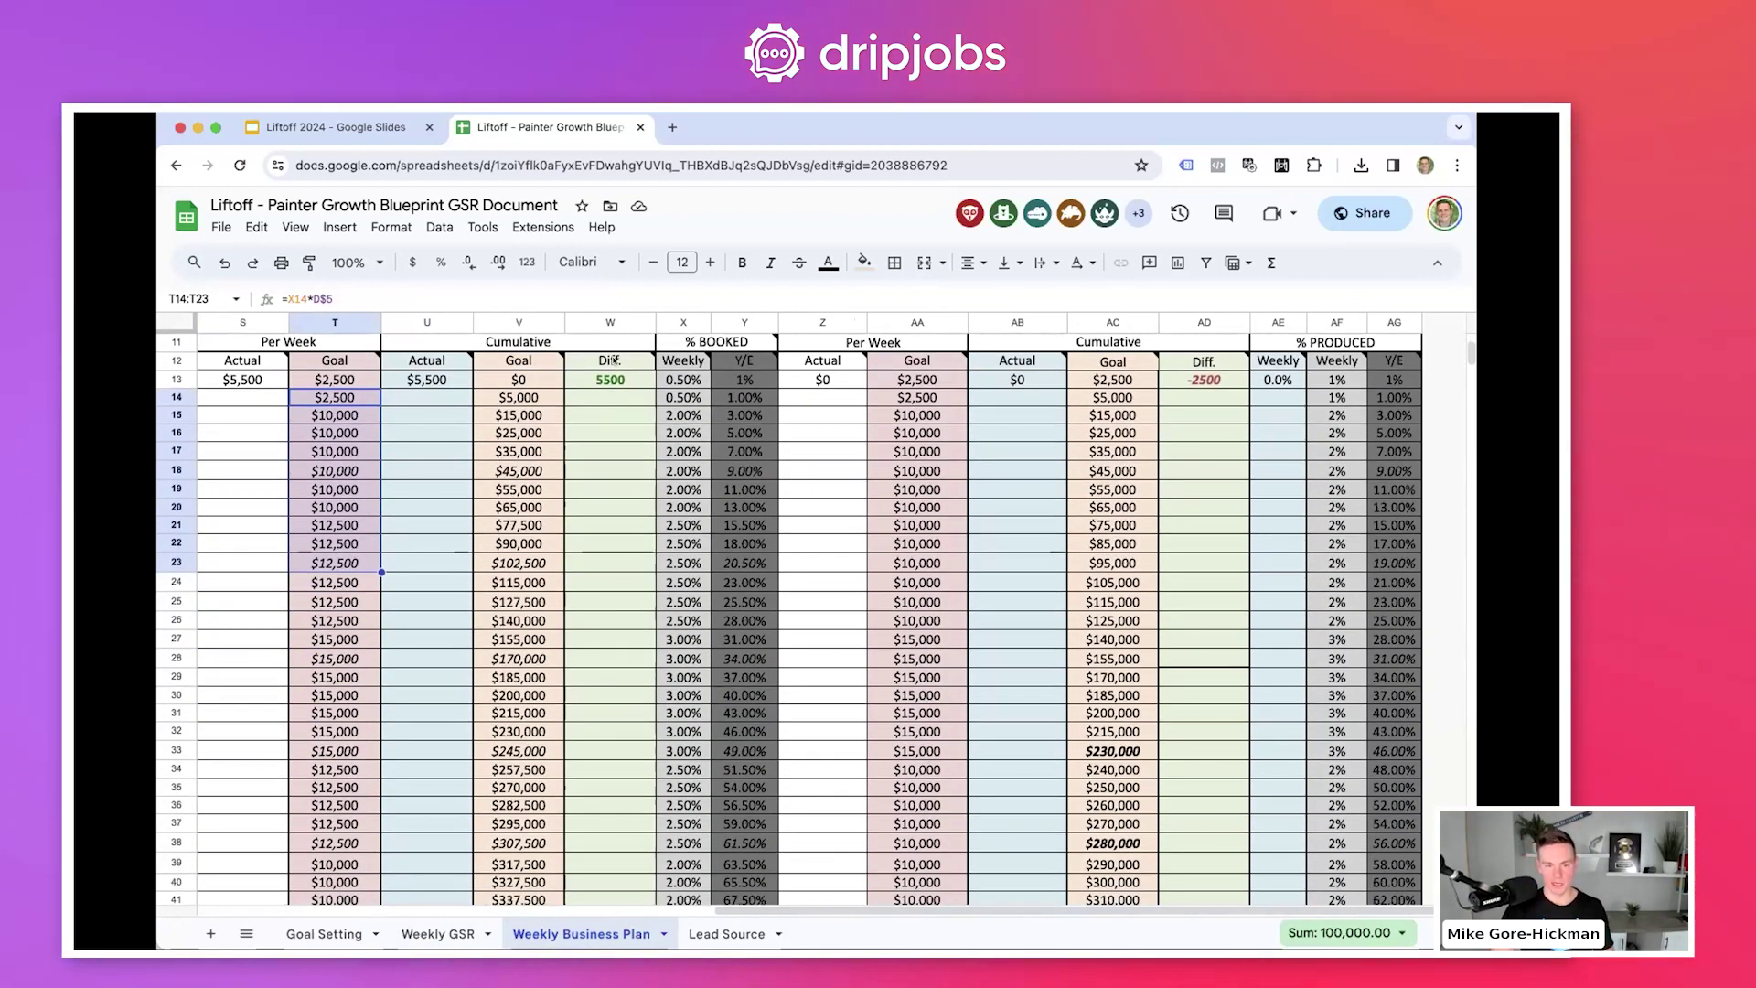
- Examine the dollars booked and dollars produced goals through the final weeks of the year and their weekly averages
scroll(678, 627, down, 5)
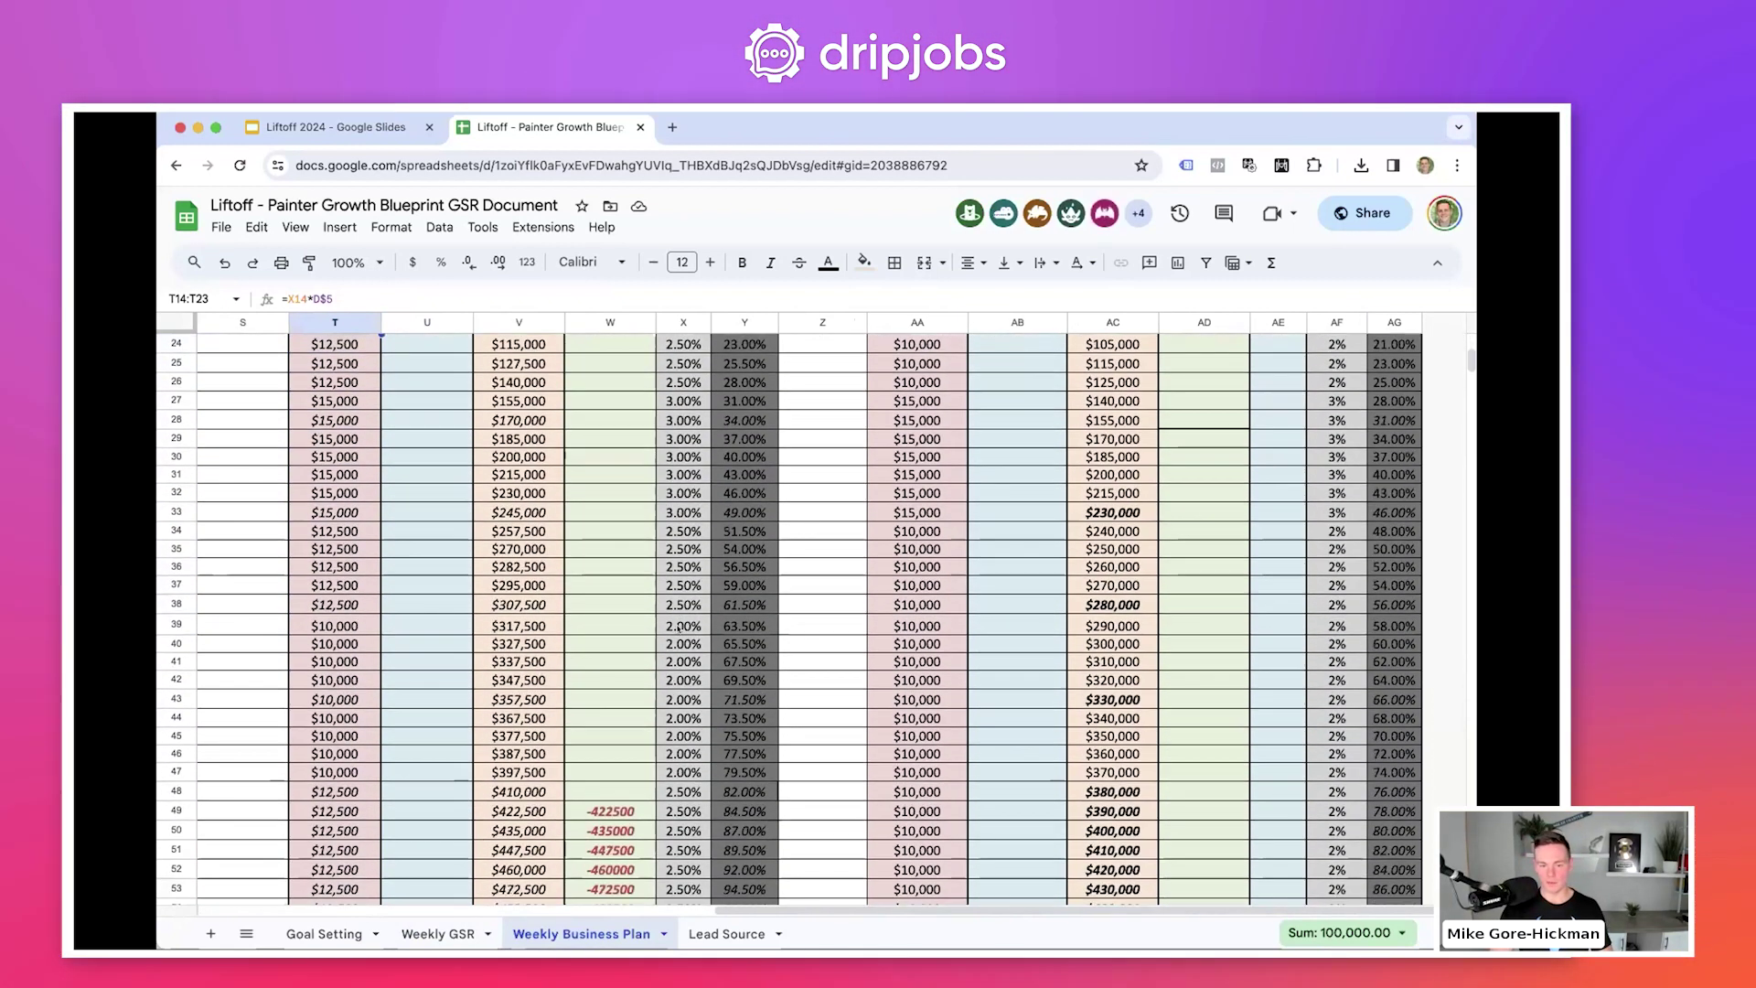
scroll(678, 628, down, 6)
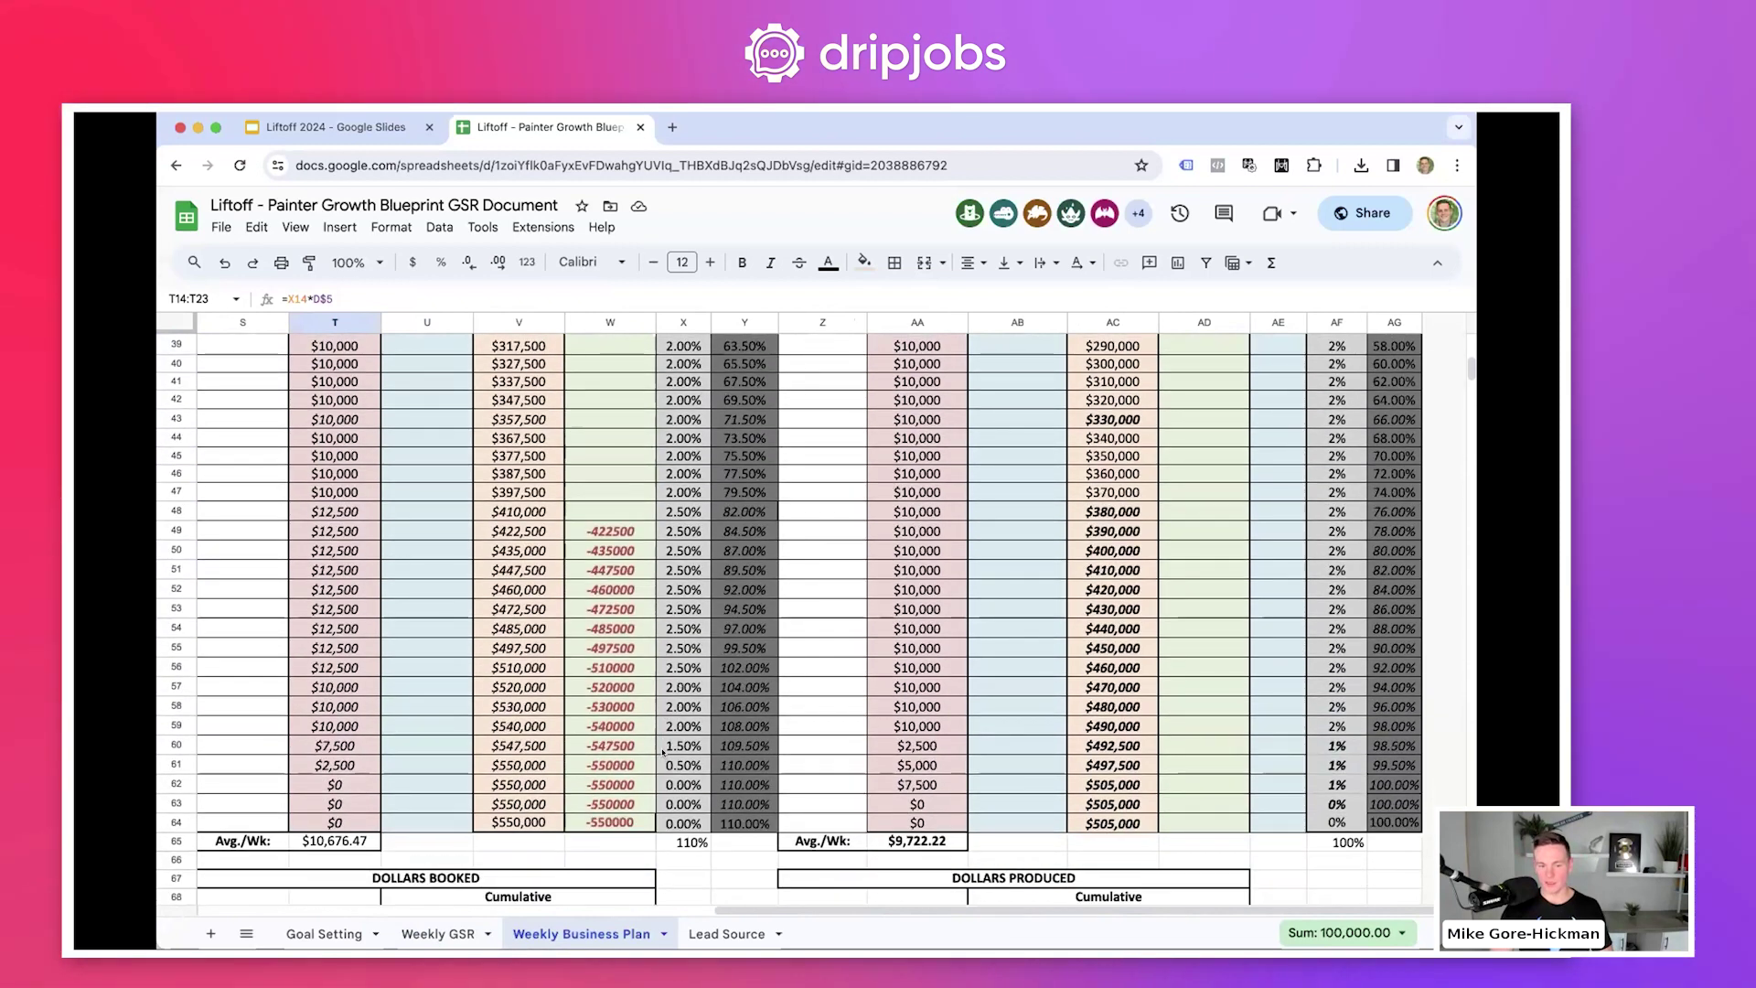
scroll(663, 752, up, 15)
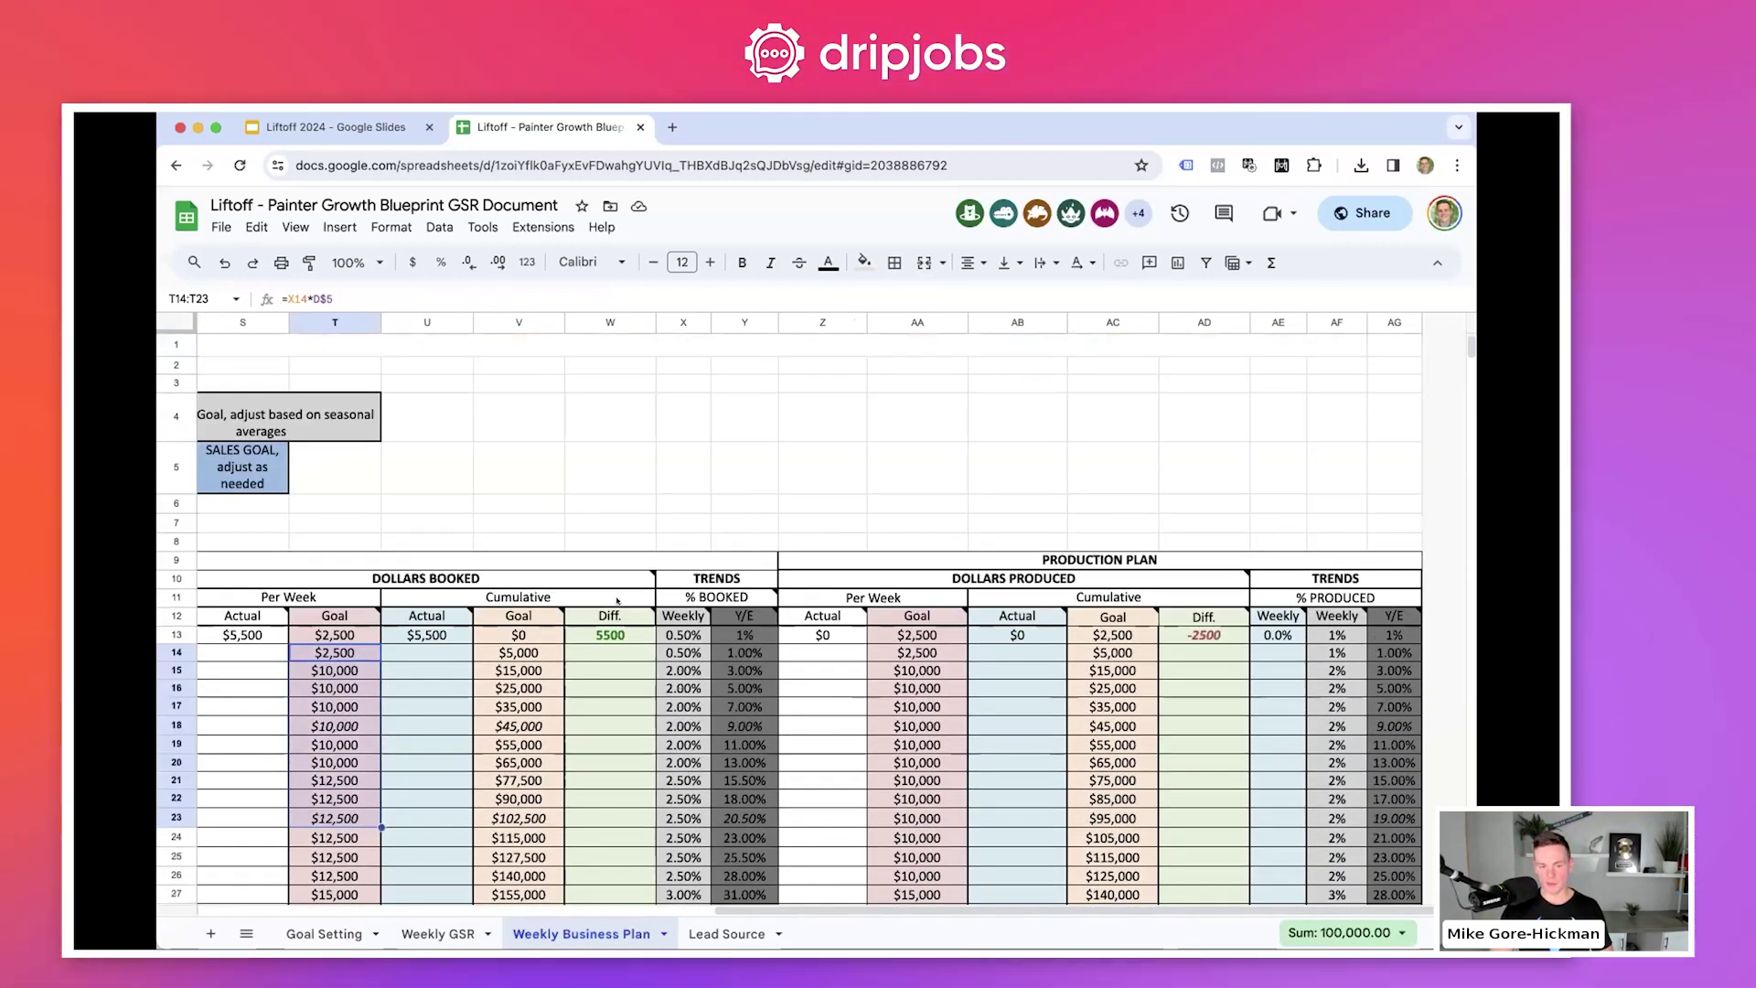
- Set the business plan's first Week Ending date to January 15, 2024 and review the weekly dates below it
scroll(617, 600, left, 15)
click(236, 635)
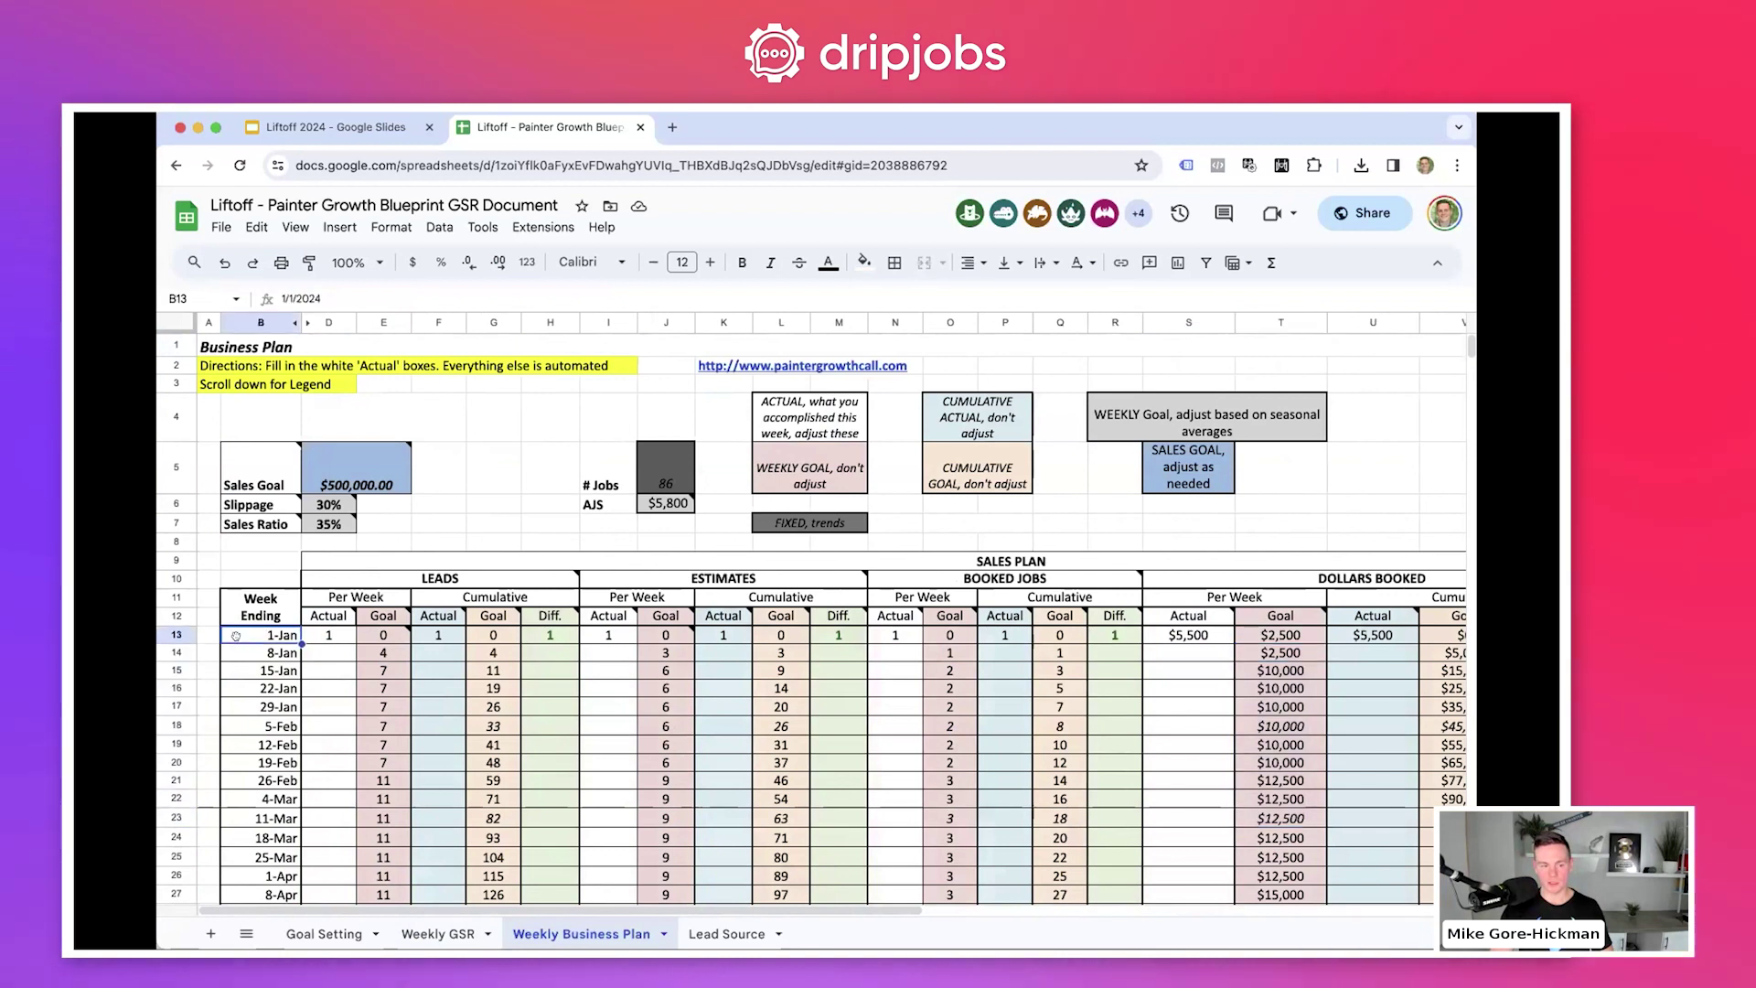
double_click(265, 635)
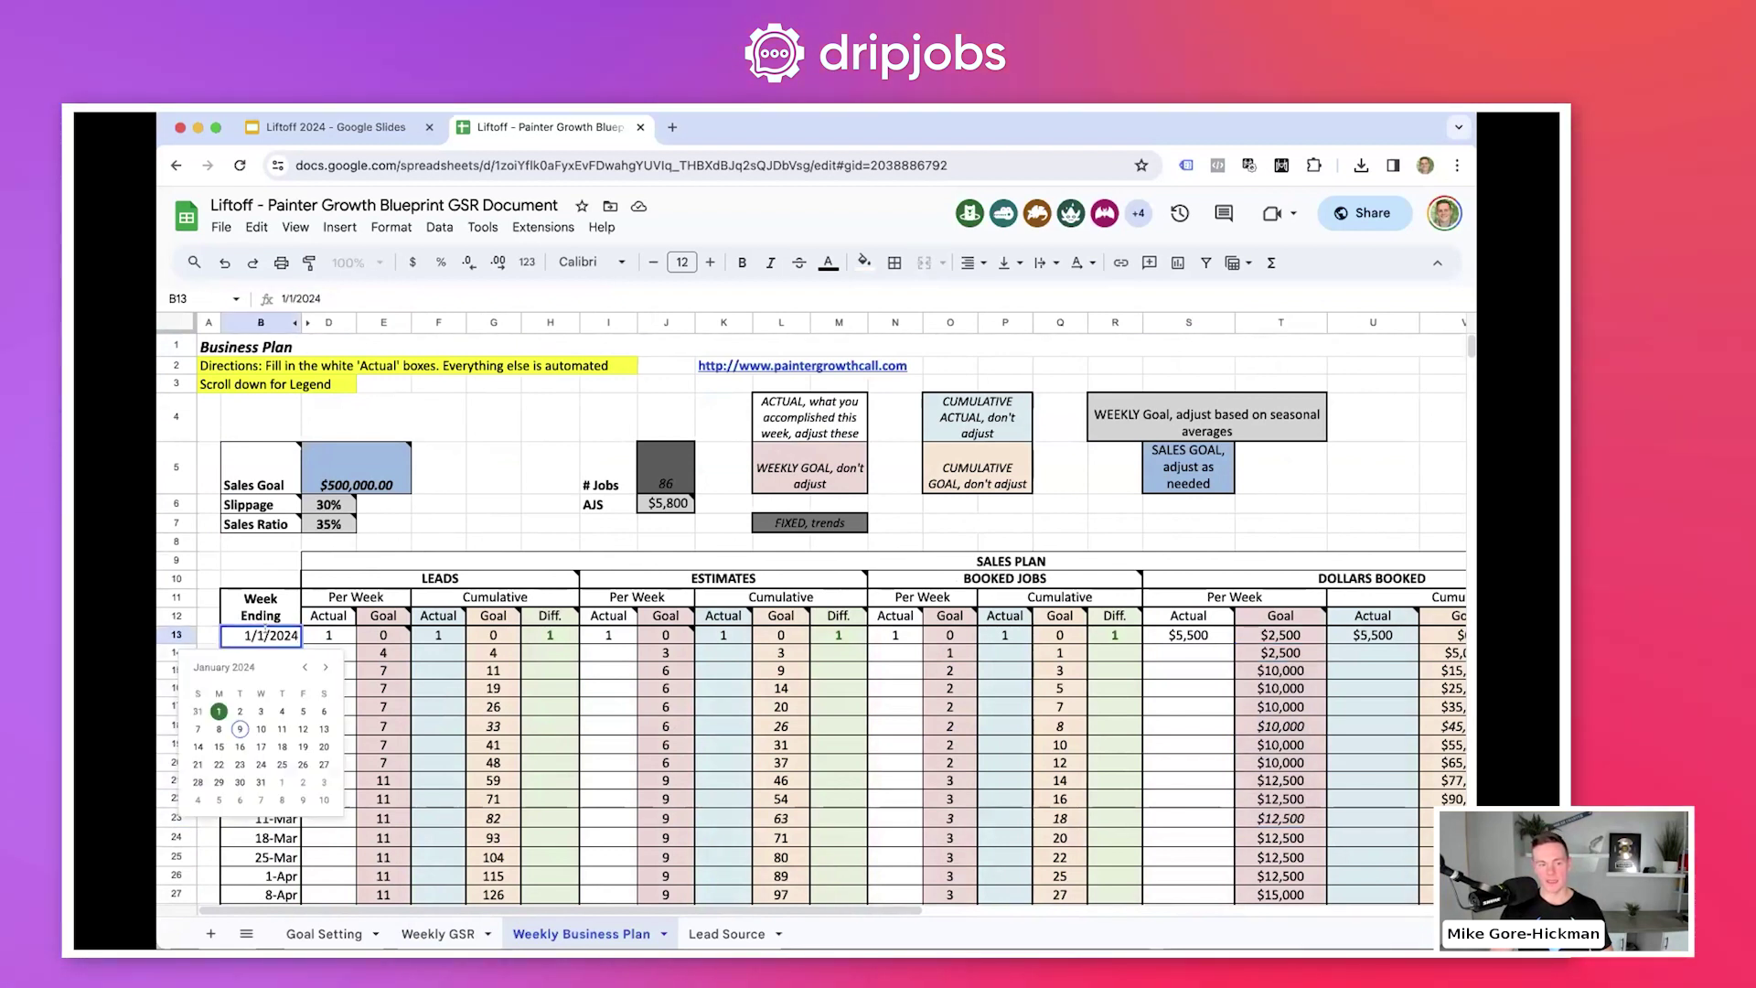
click(219, 746)
scroll(259, 886, down, 5)
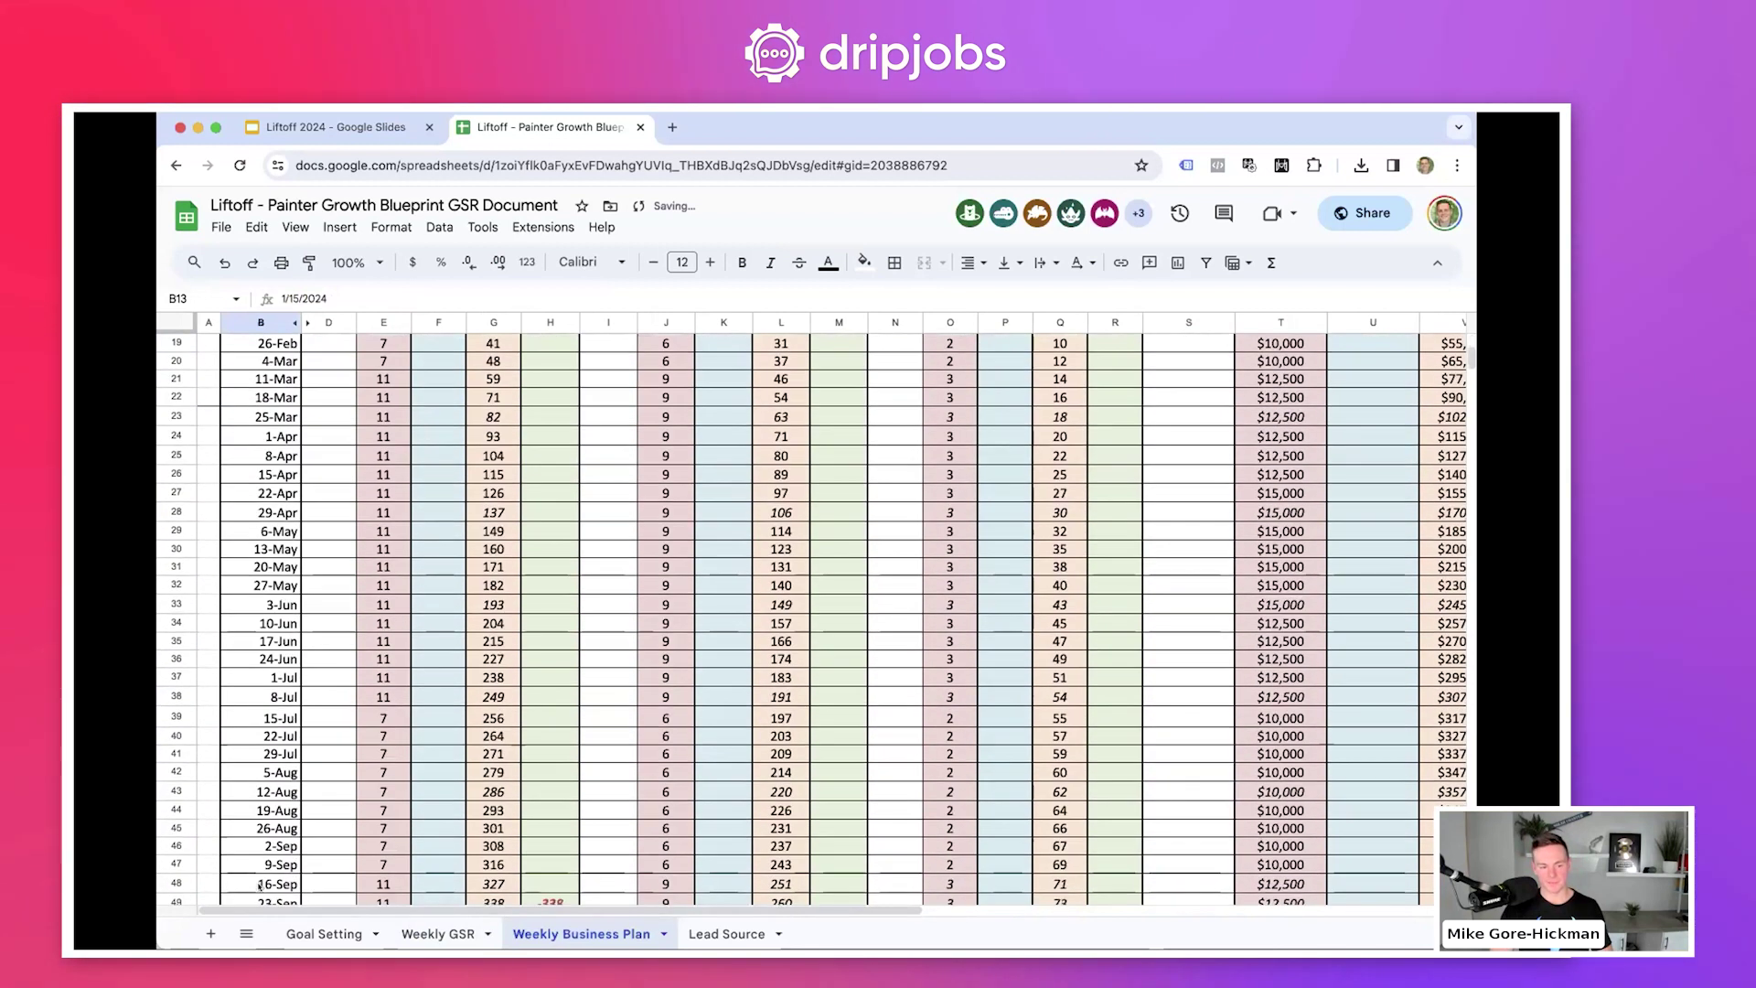
scroll(259, 885, up, 5)
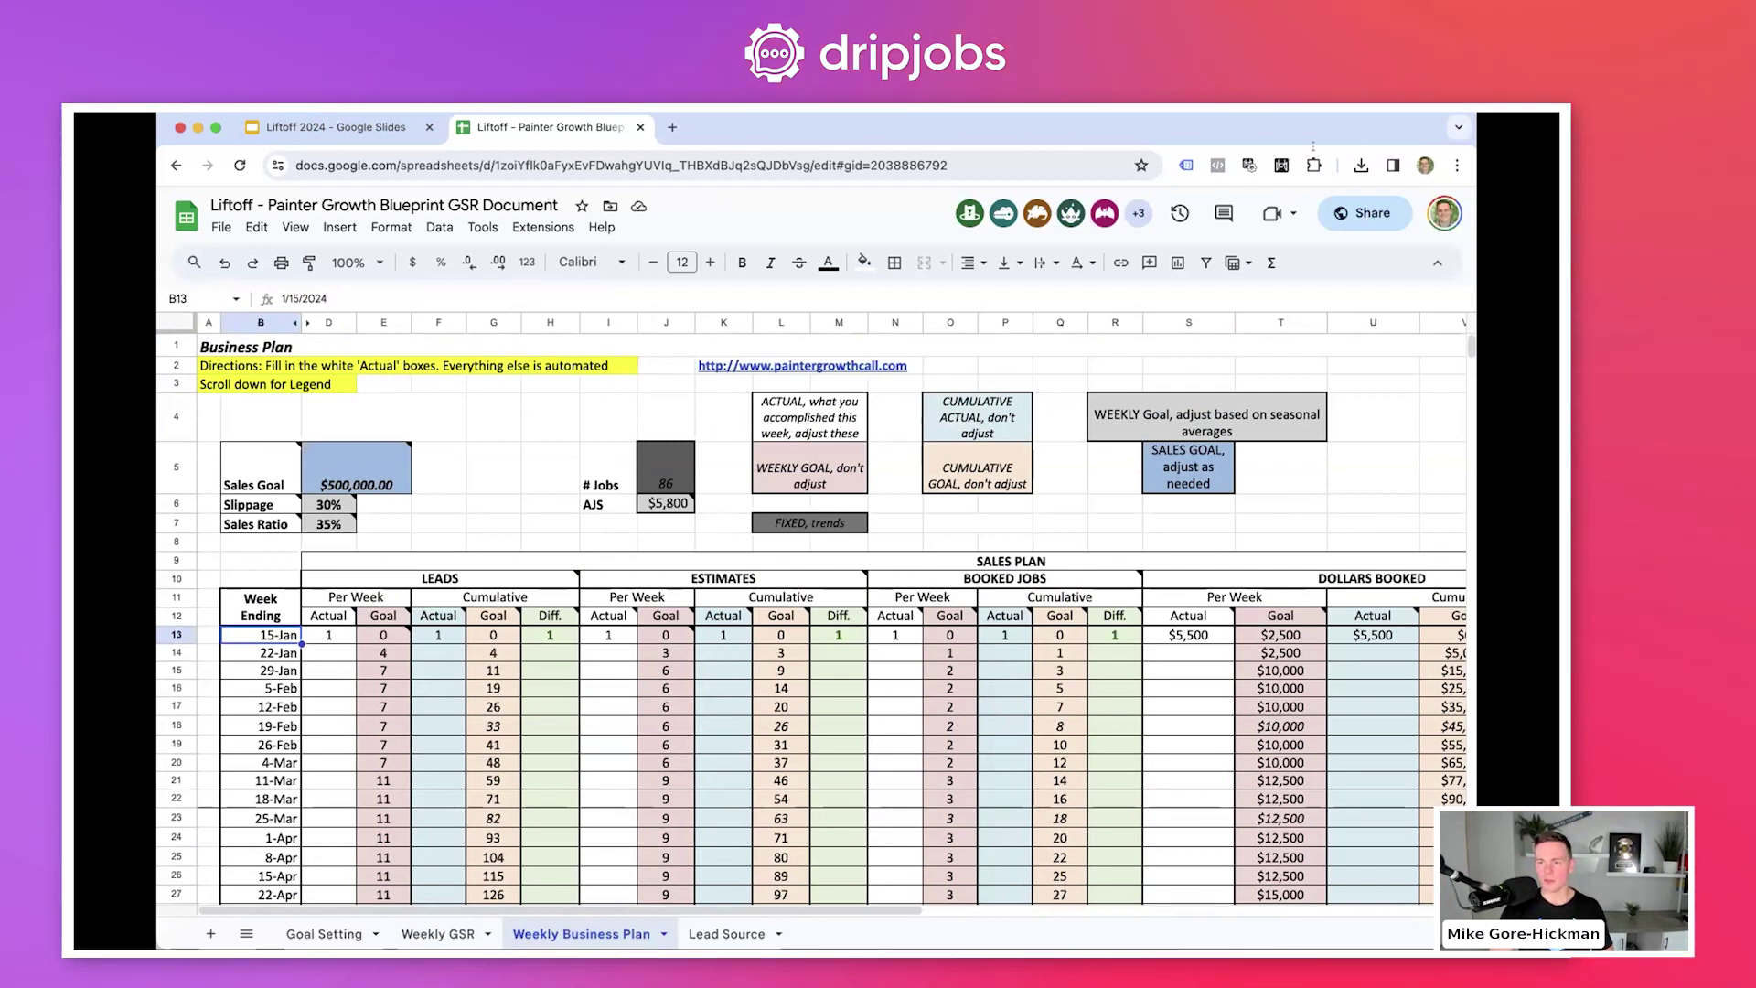
click(439, 541)
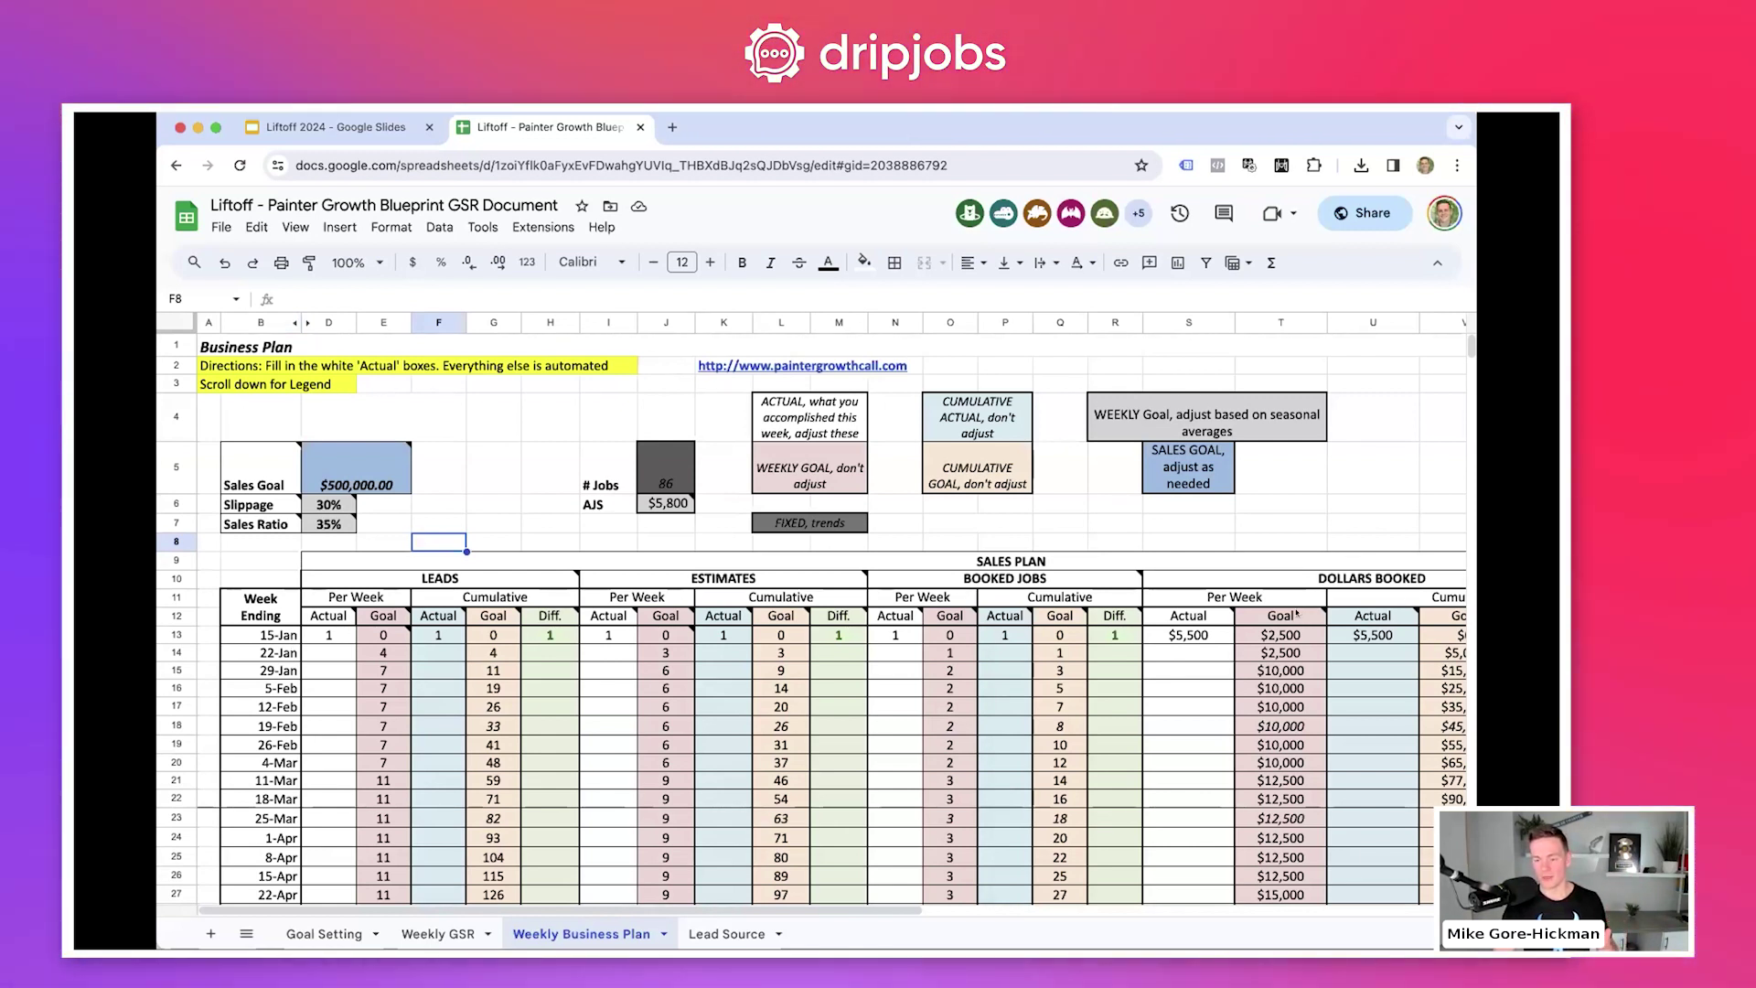
- Switch to the Liftoff 2024 Google Slides presentation and advance to the leading metric point on the "Leading metrics vs lagging metrics" slide
mouse_move(1271, 617)
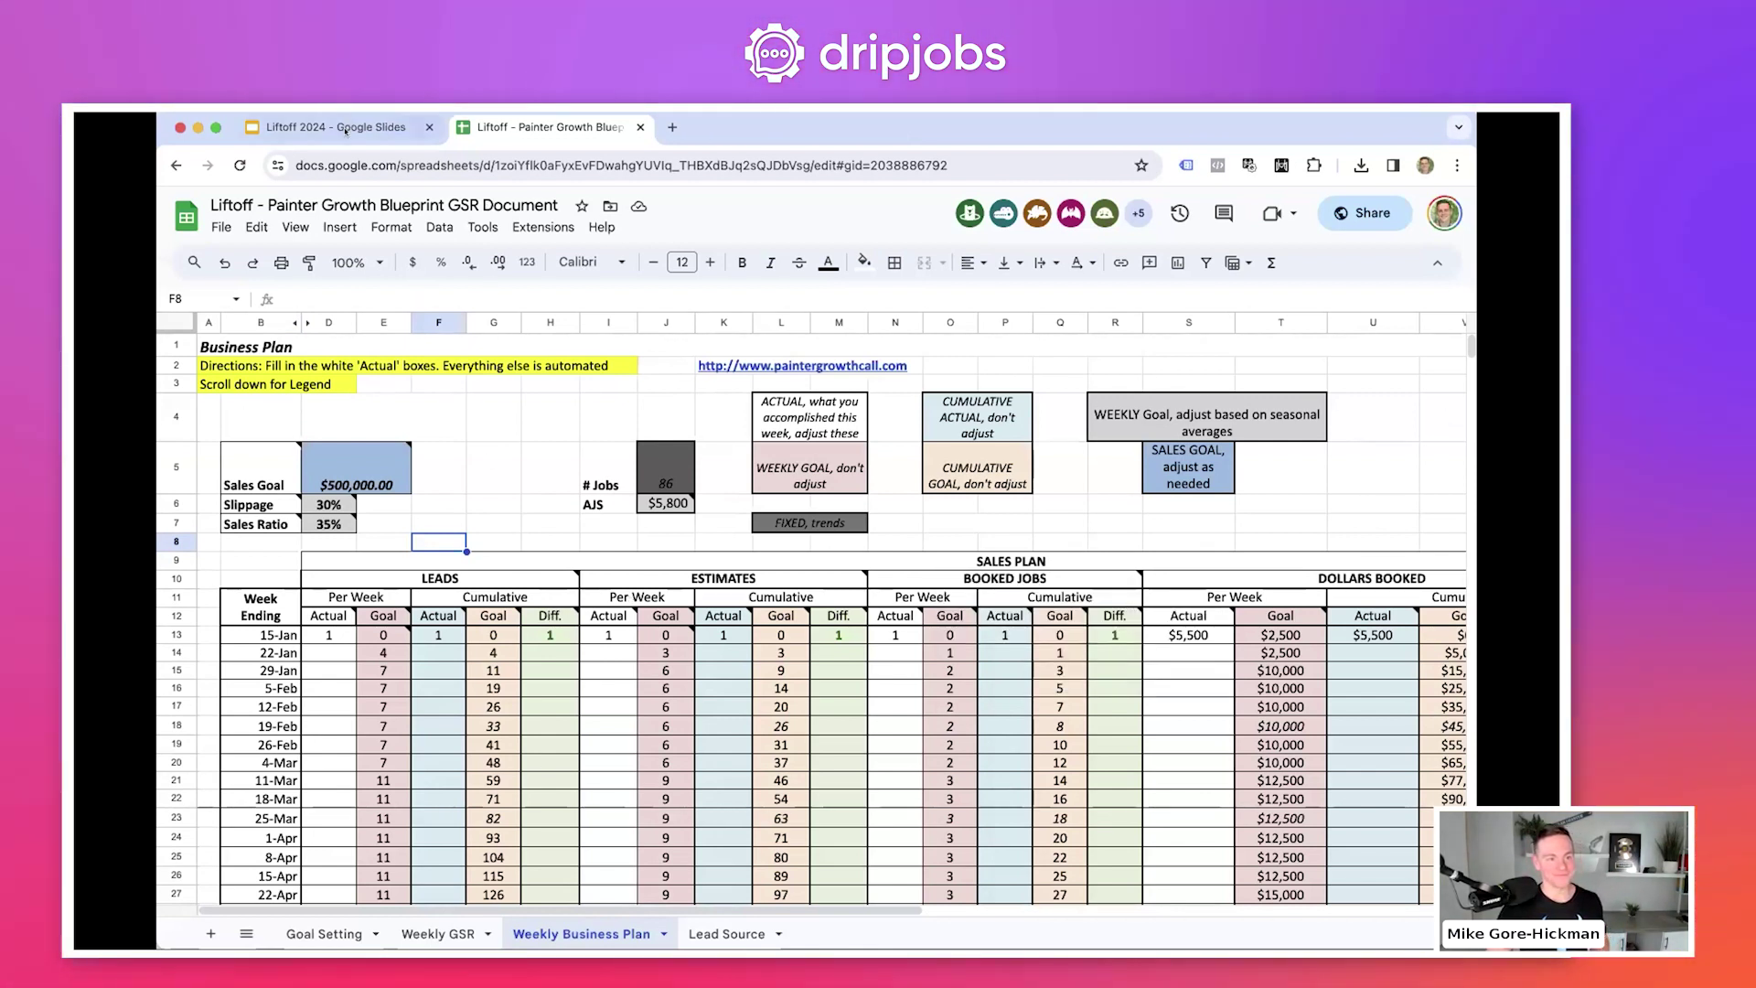
key(ctrl+shift+Tab)
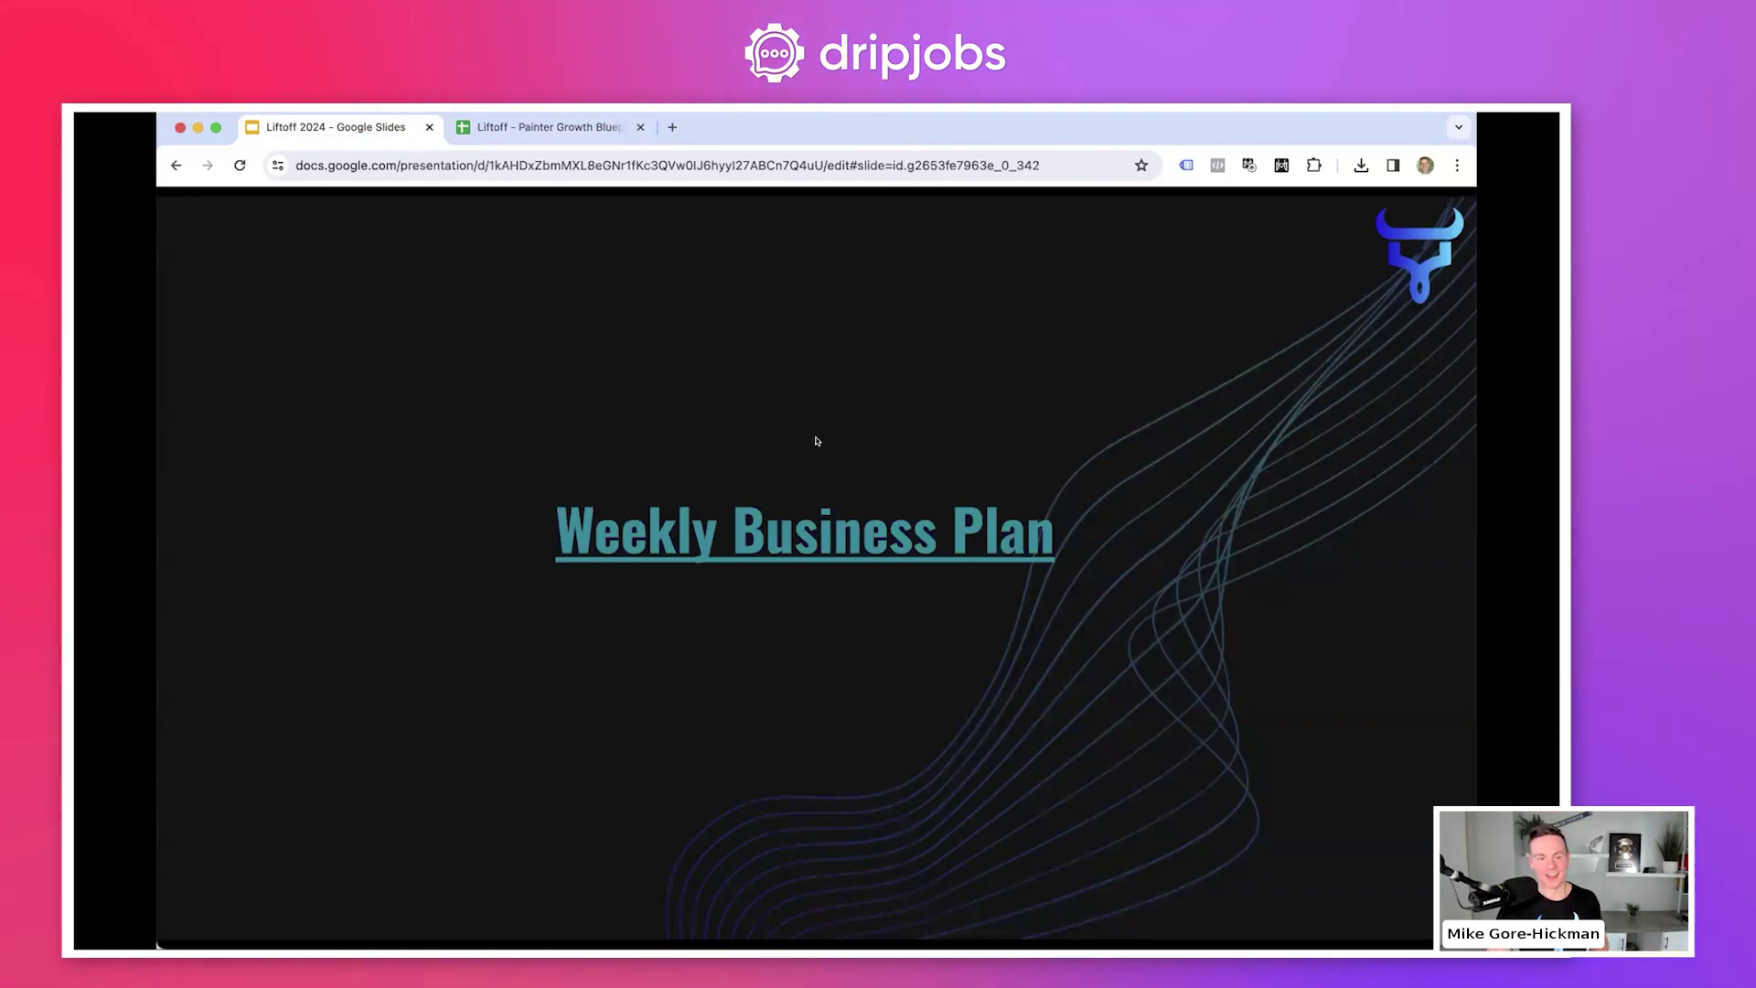
key(Right)
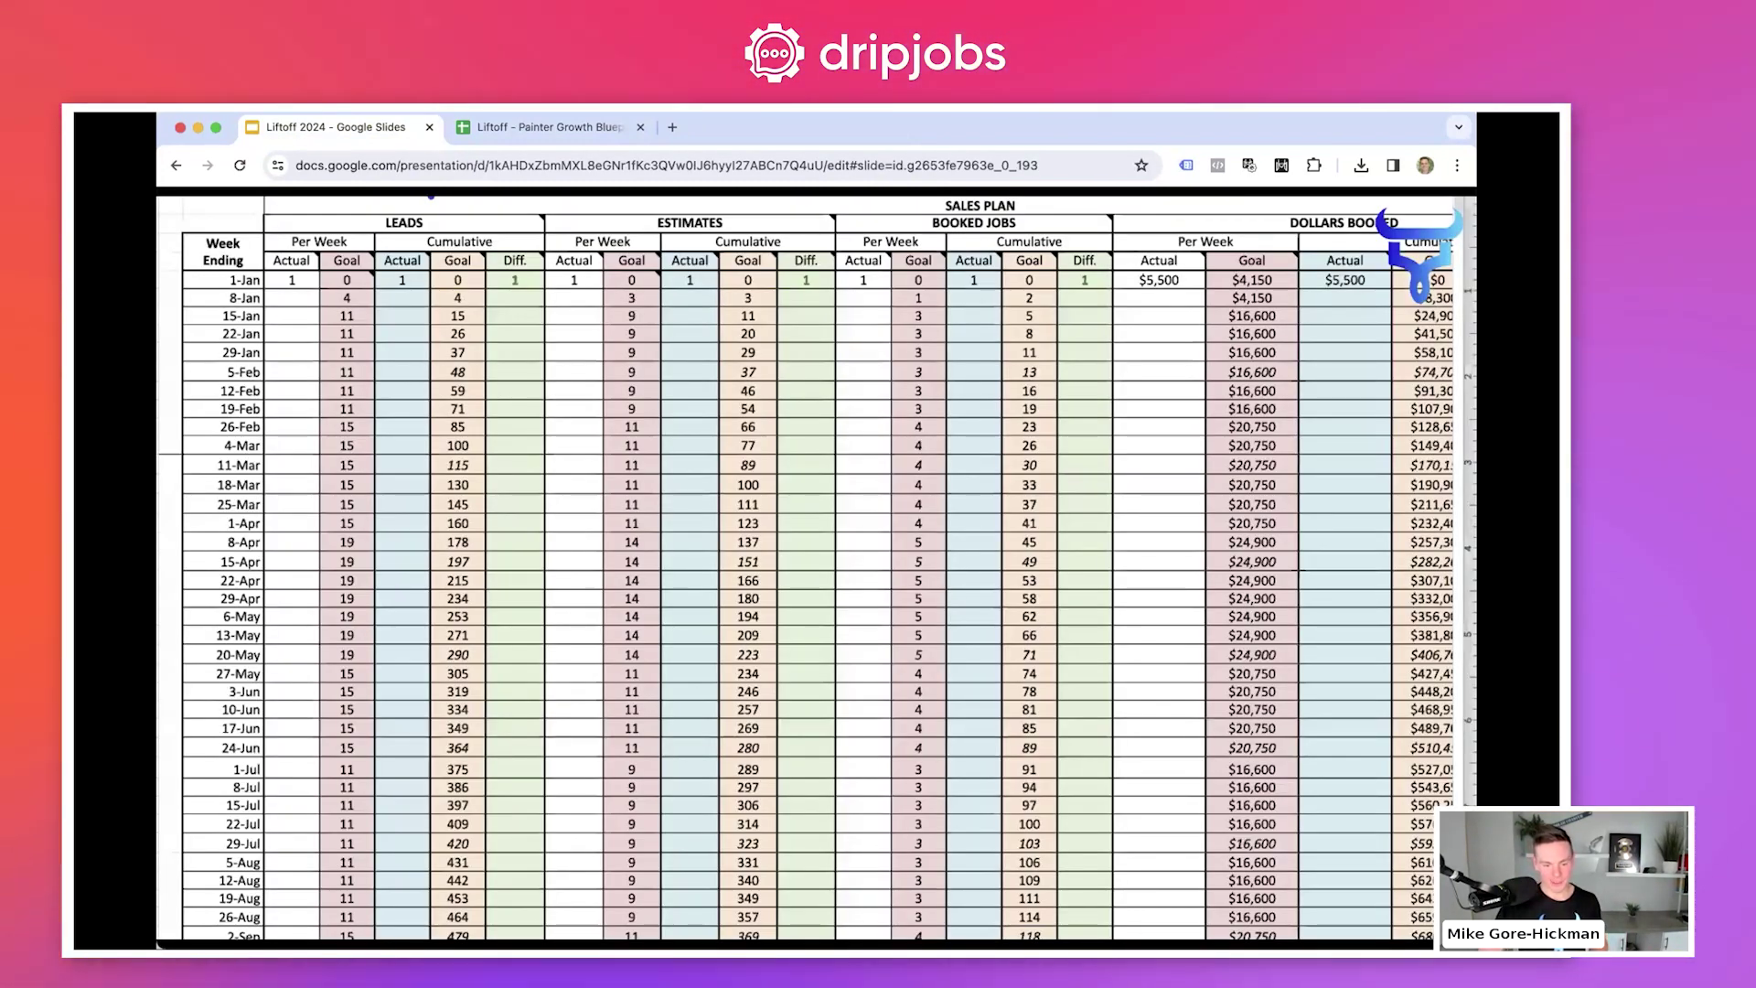
key(Right)
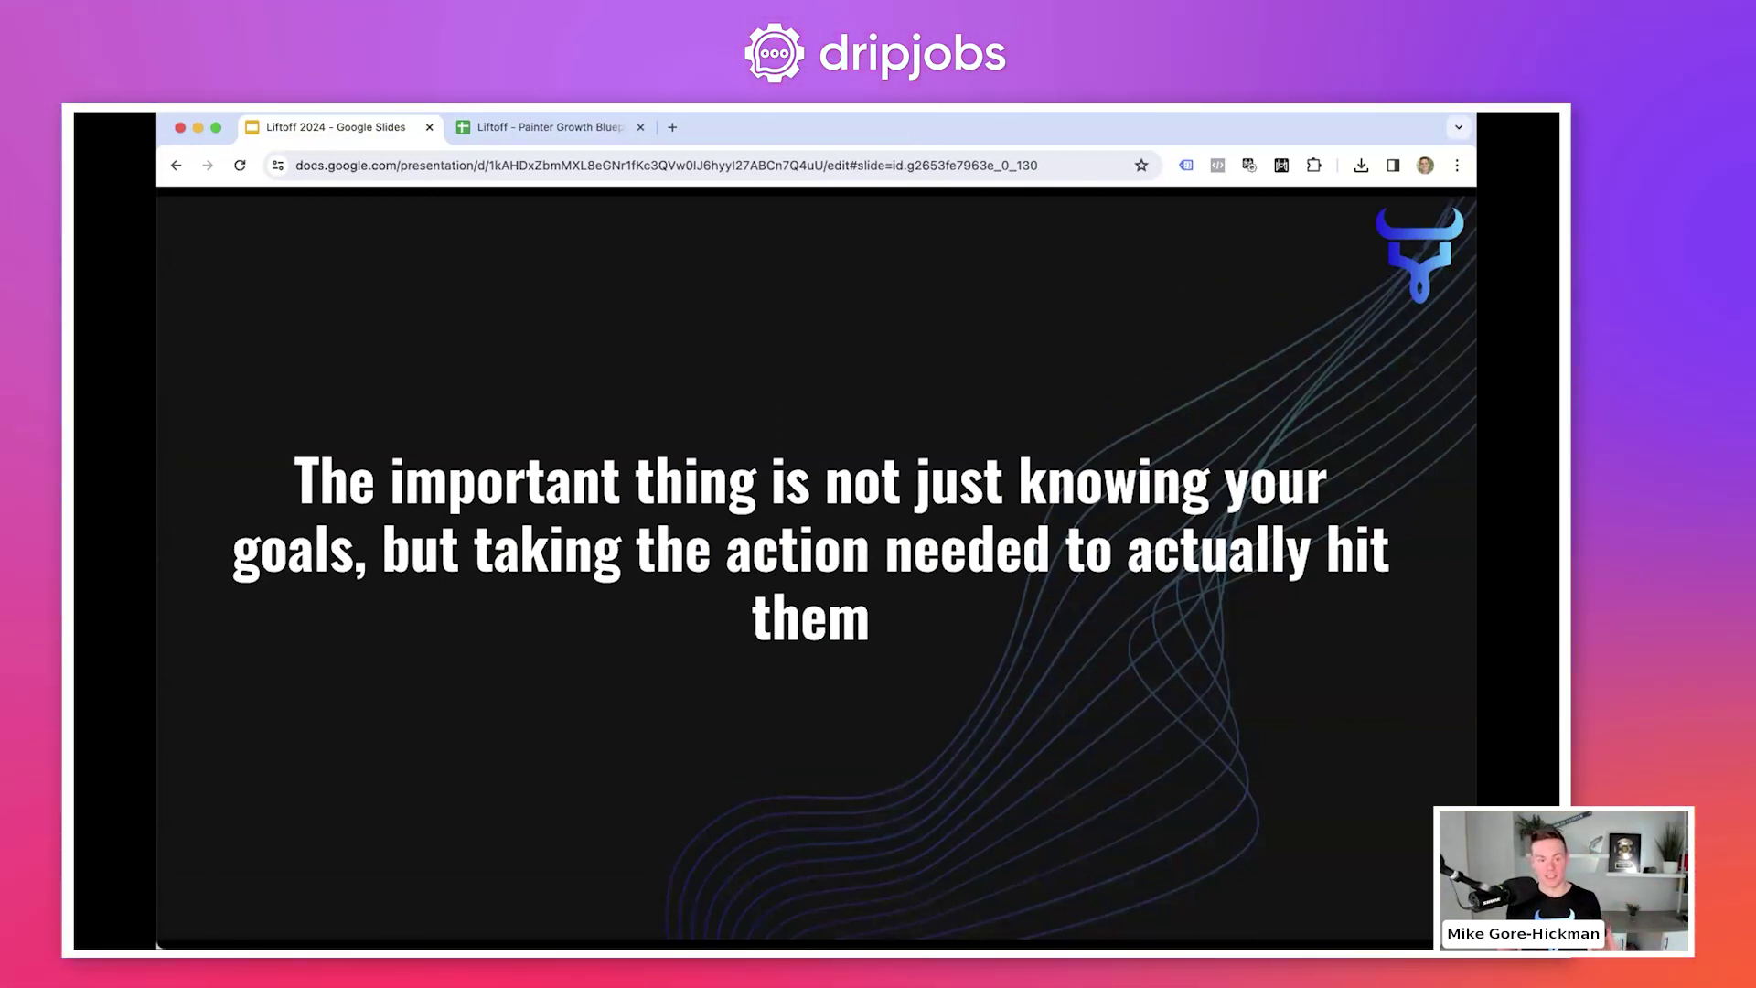
key(Right)
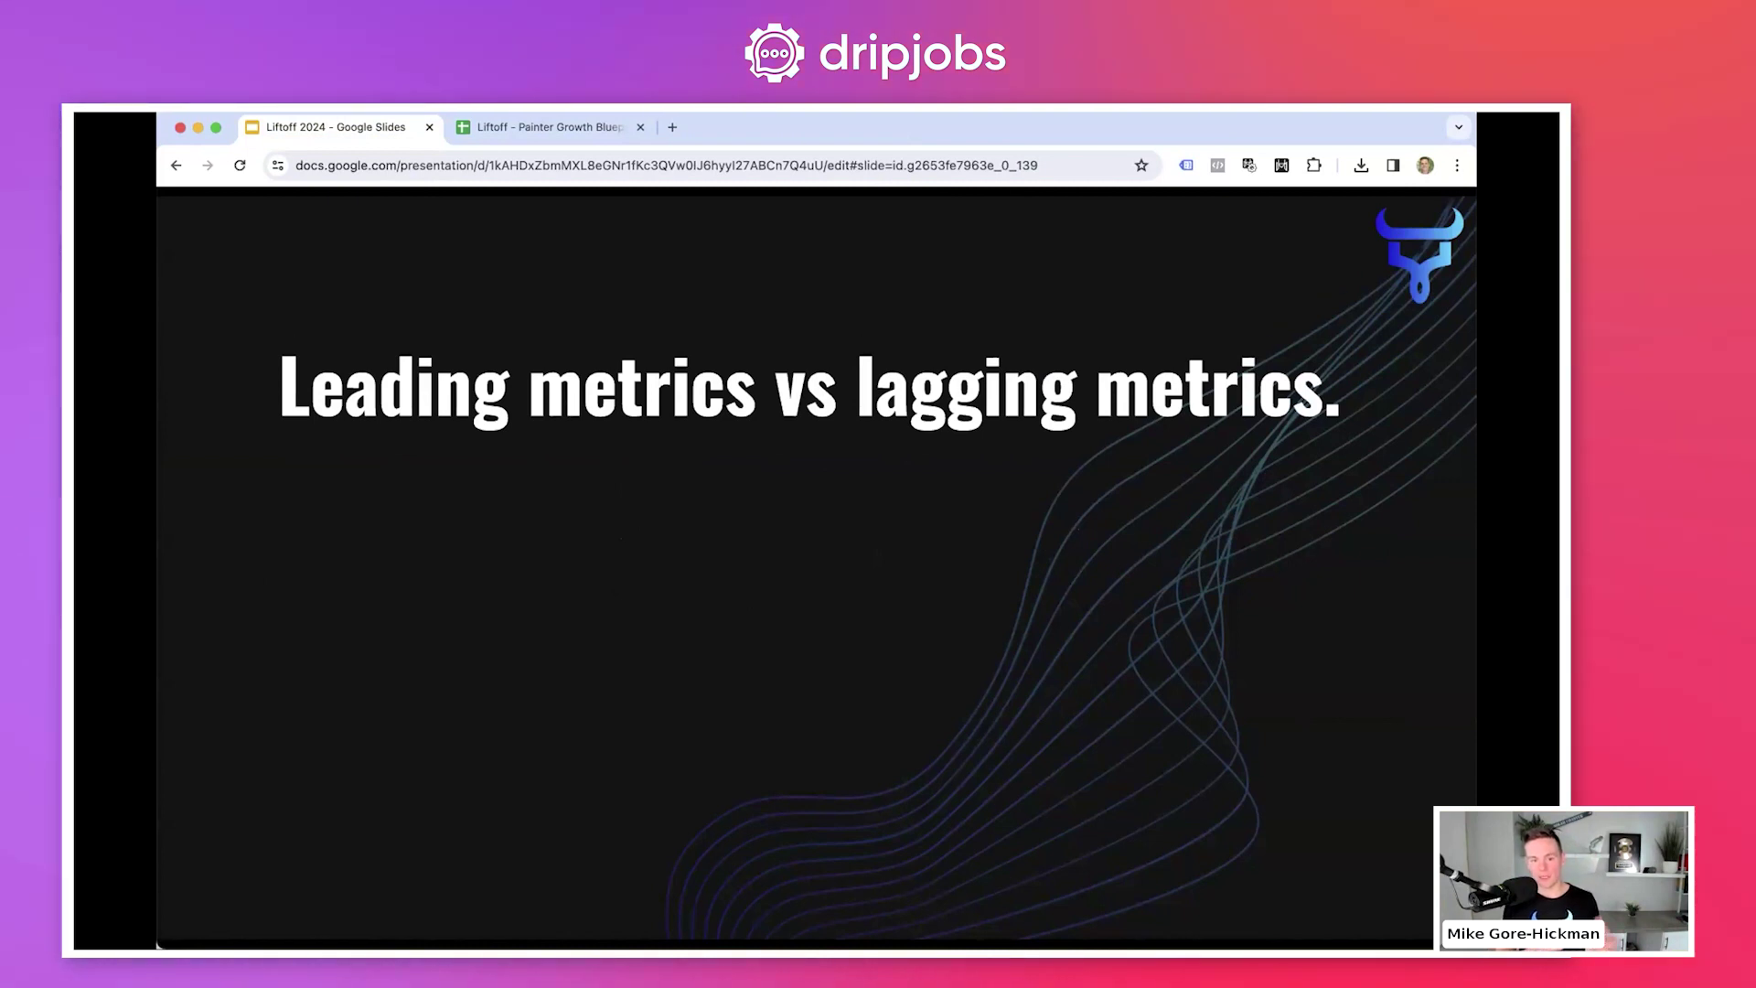
key(Right)
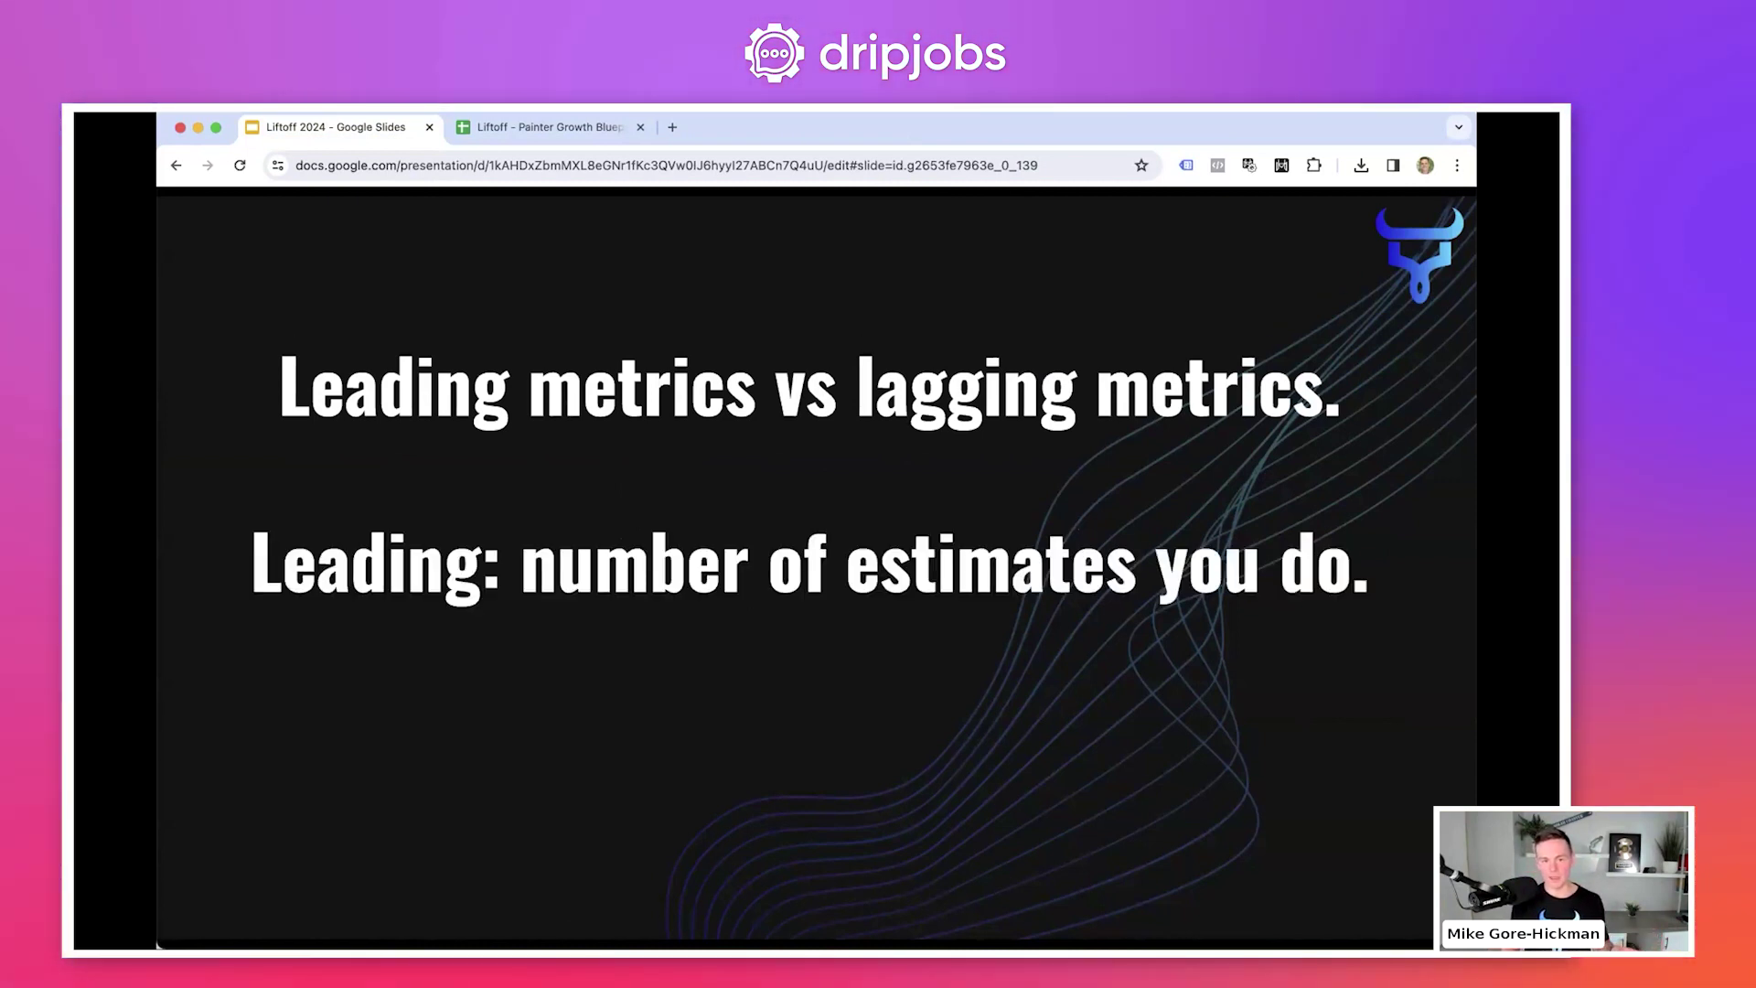
key(Left)
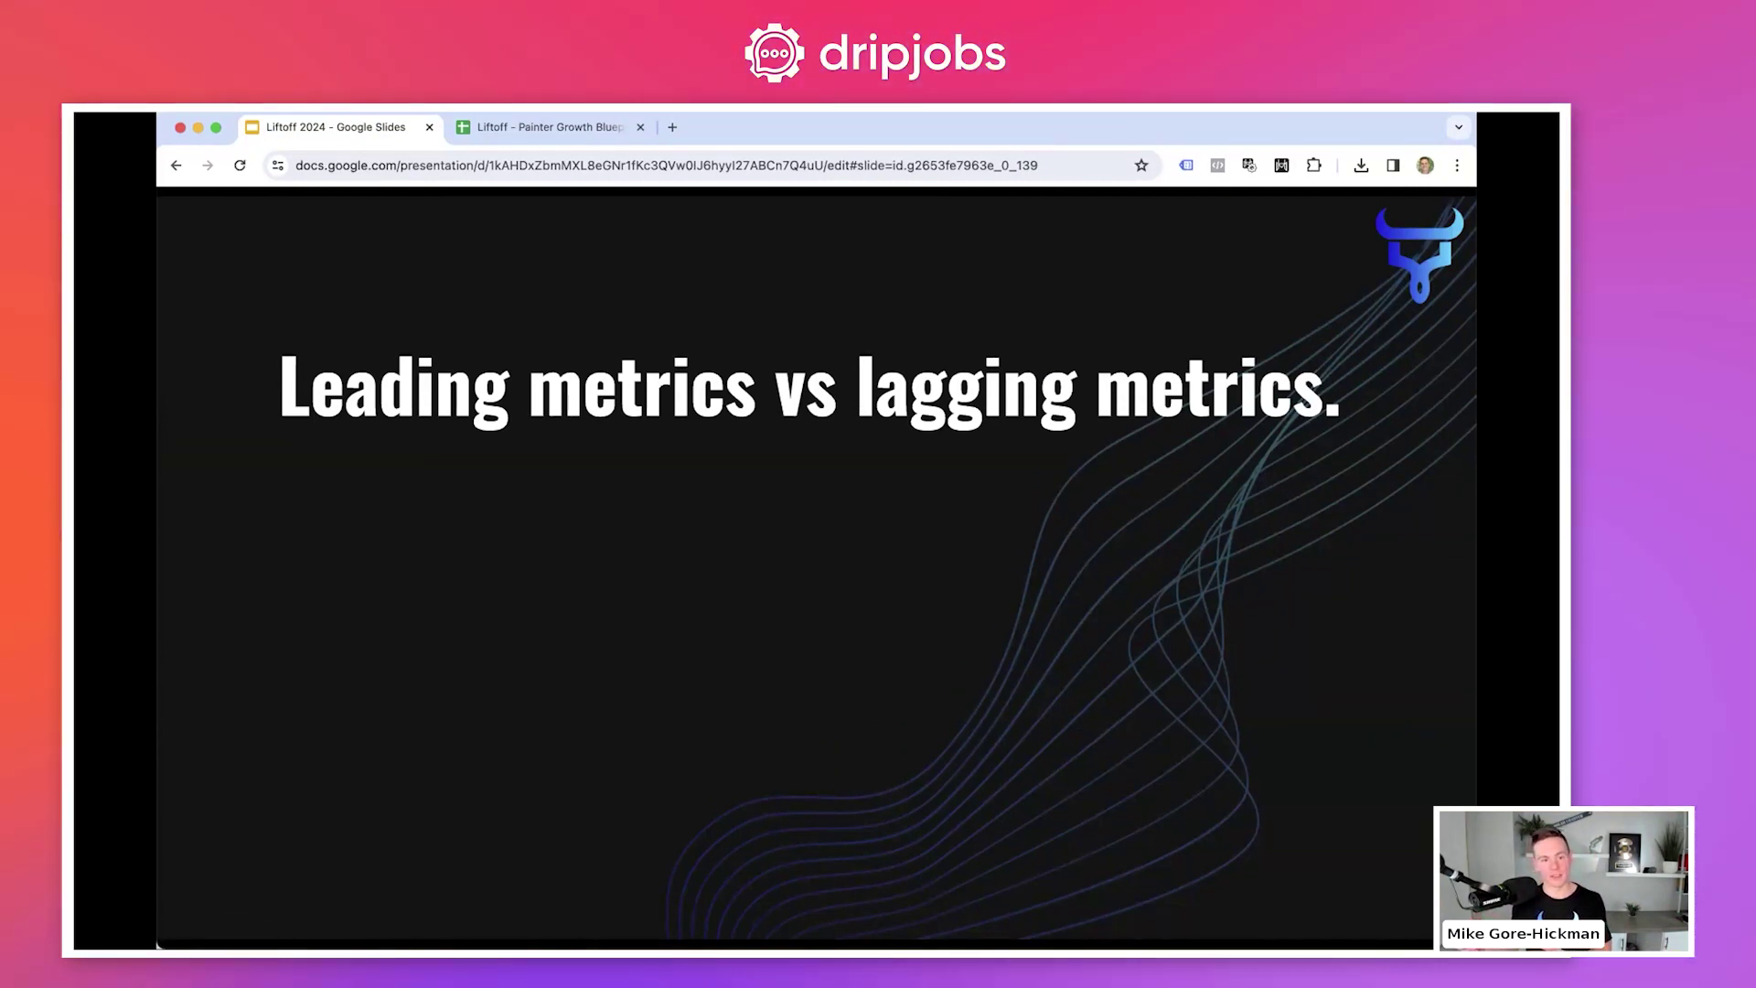
key(Right)
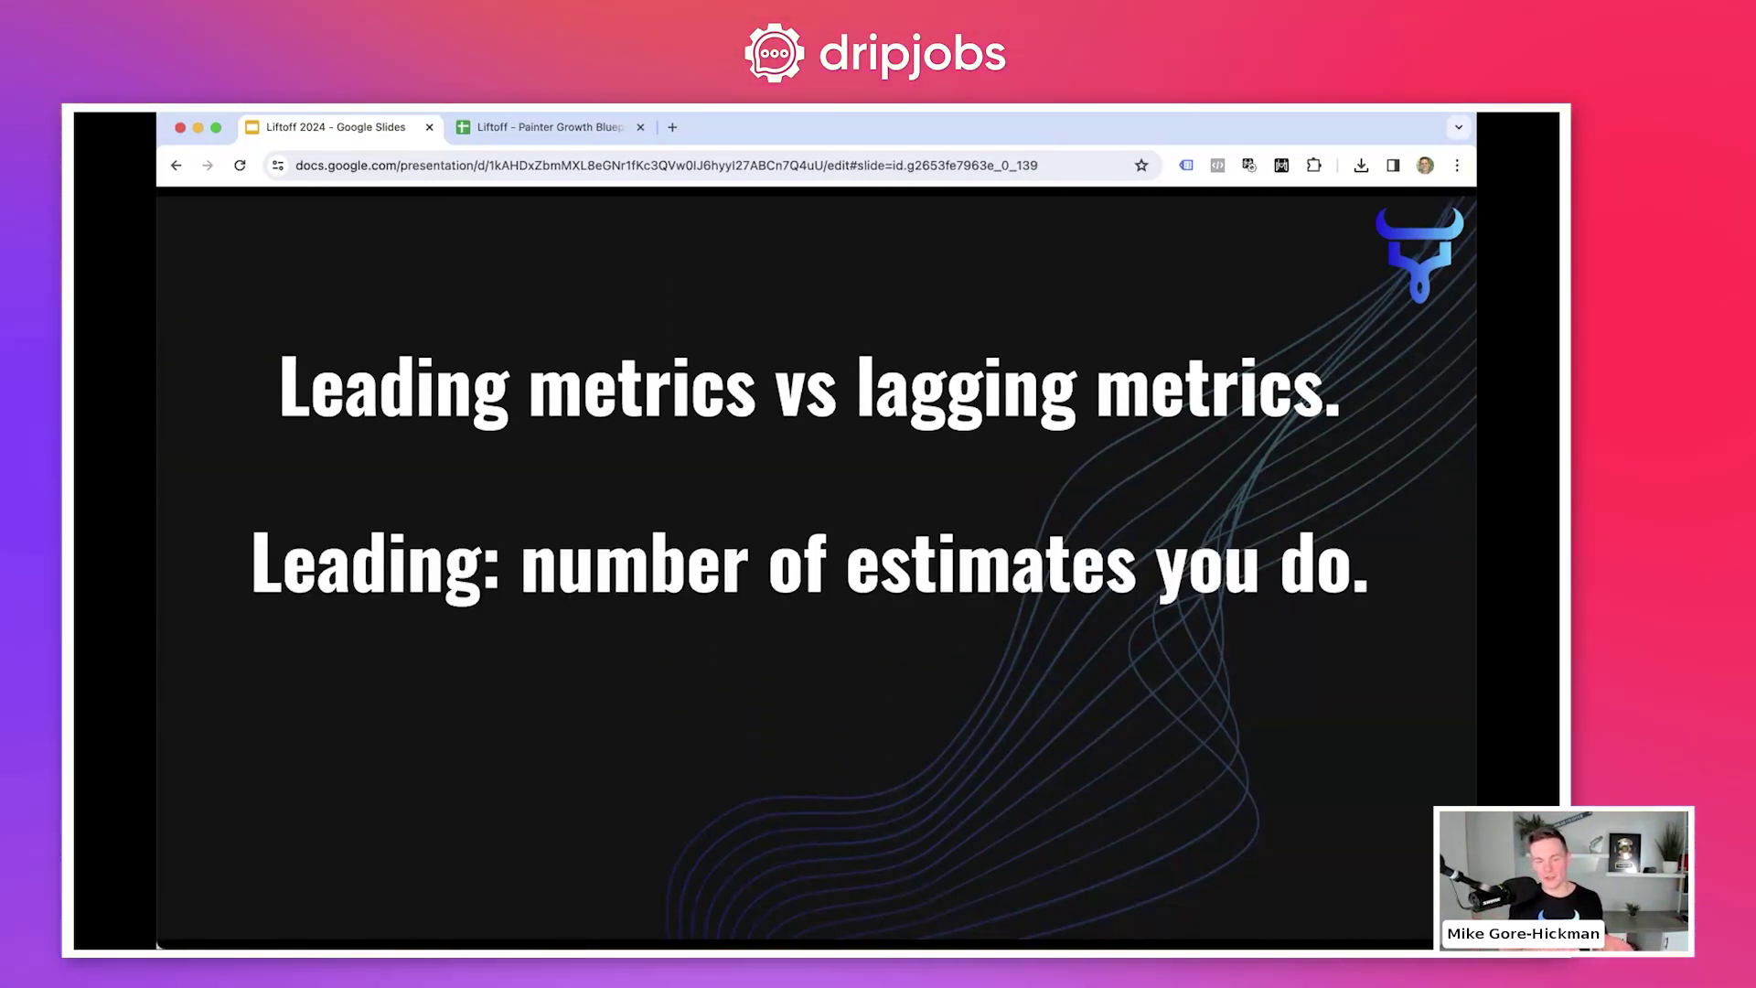